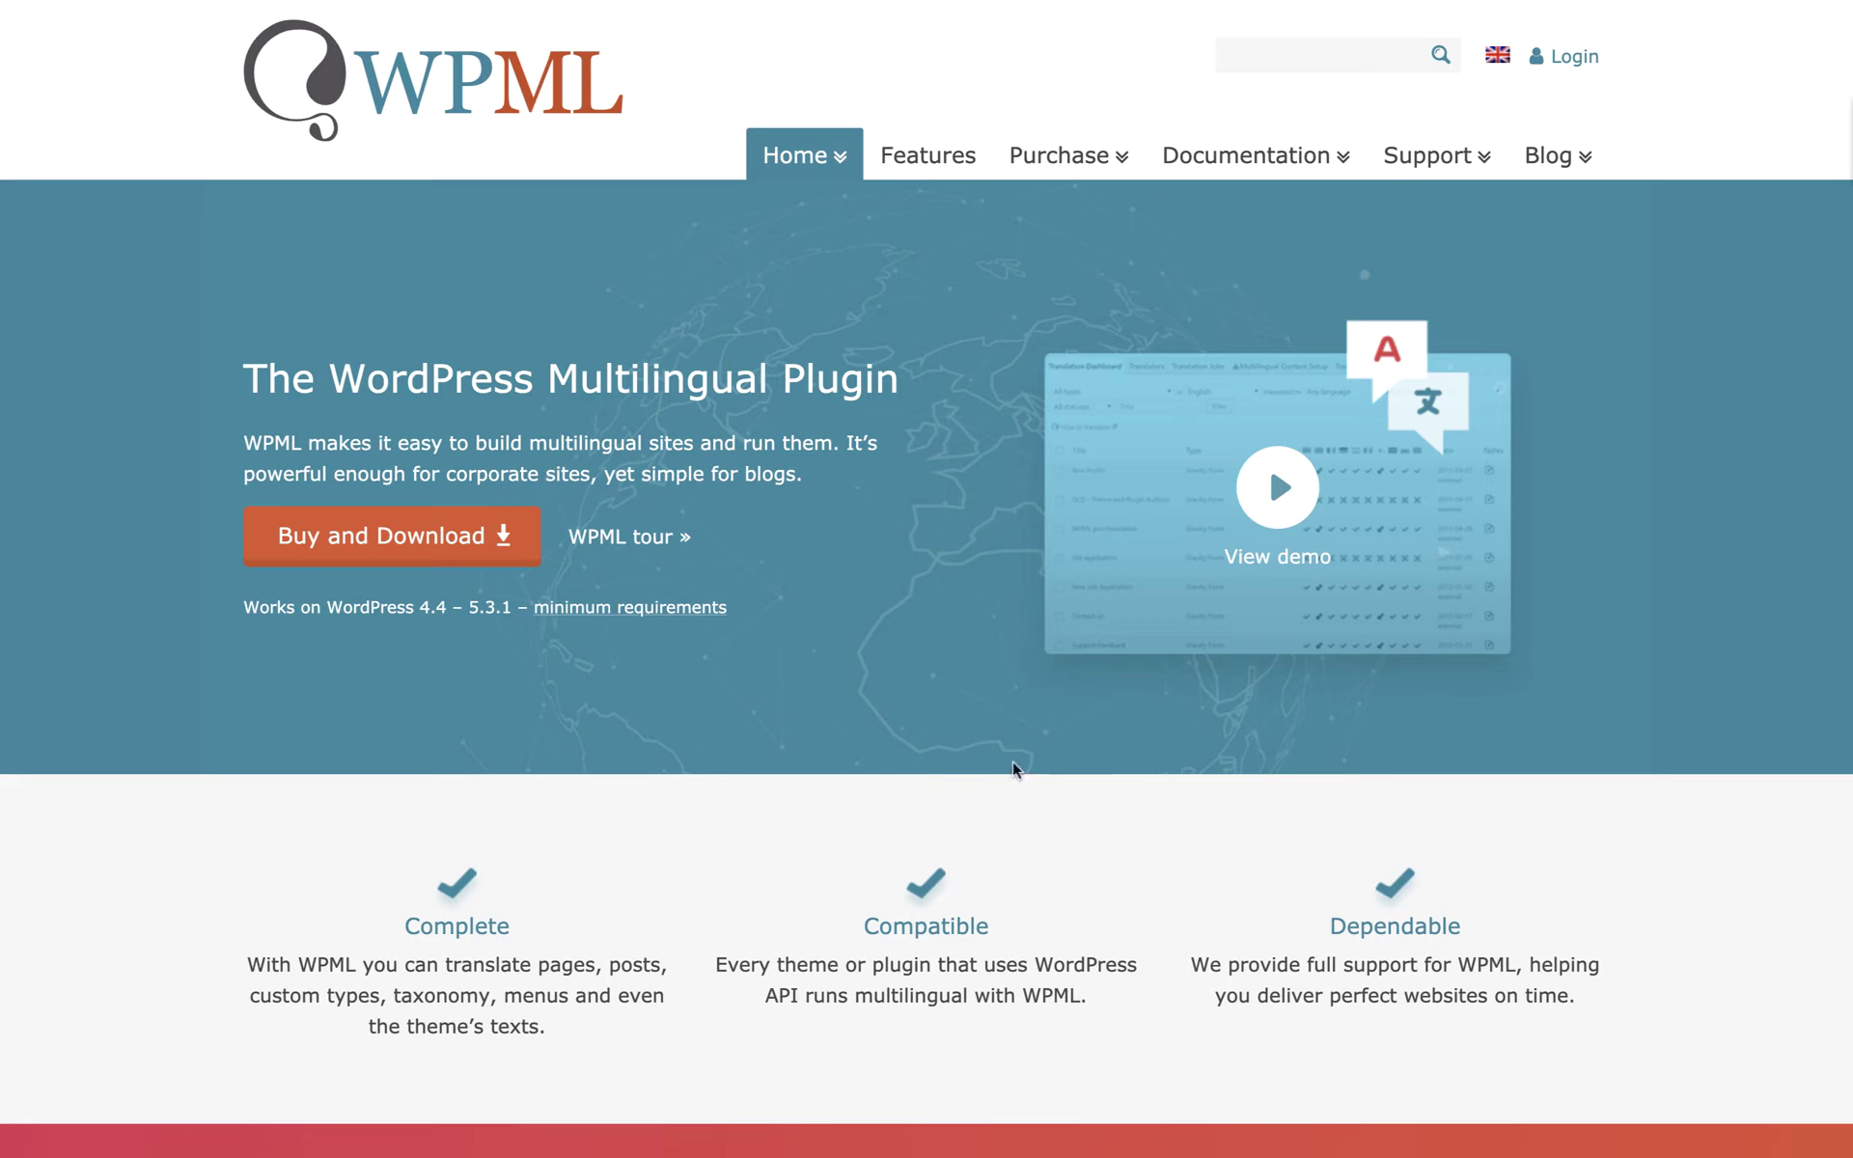
- Open the FAQ article 'How to Download and Install WPML…' at its First time WPML installation section
{"action": "mouse_move", "coordinate": [1298, 164]}
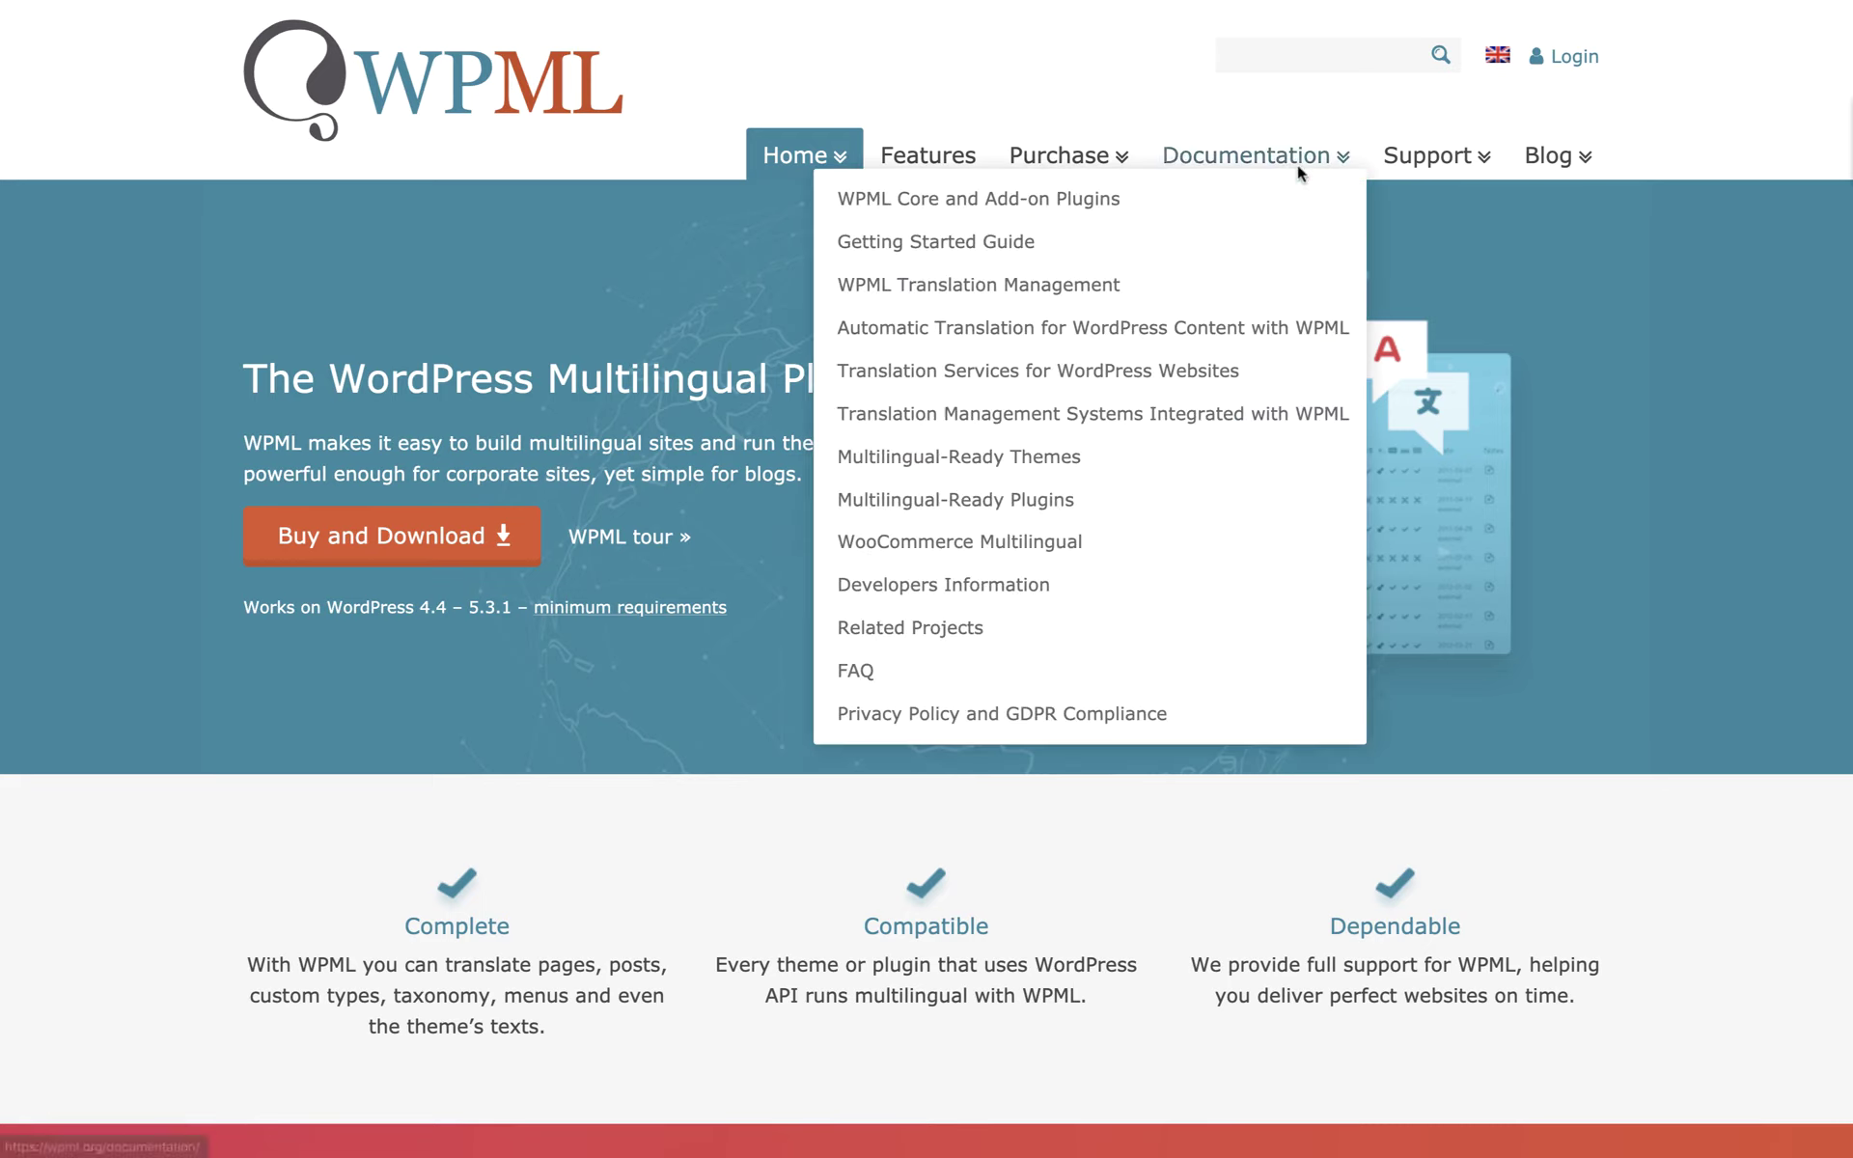
{"action": "left_click", "coordinate": [1181, 670]}
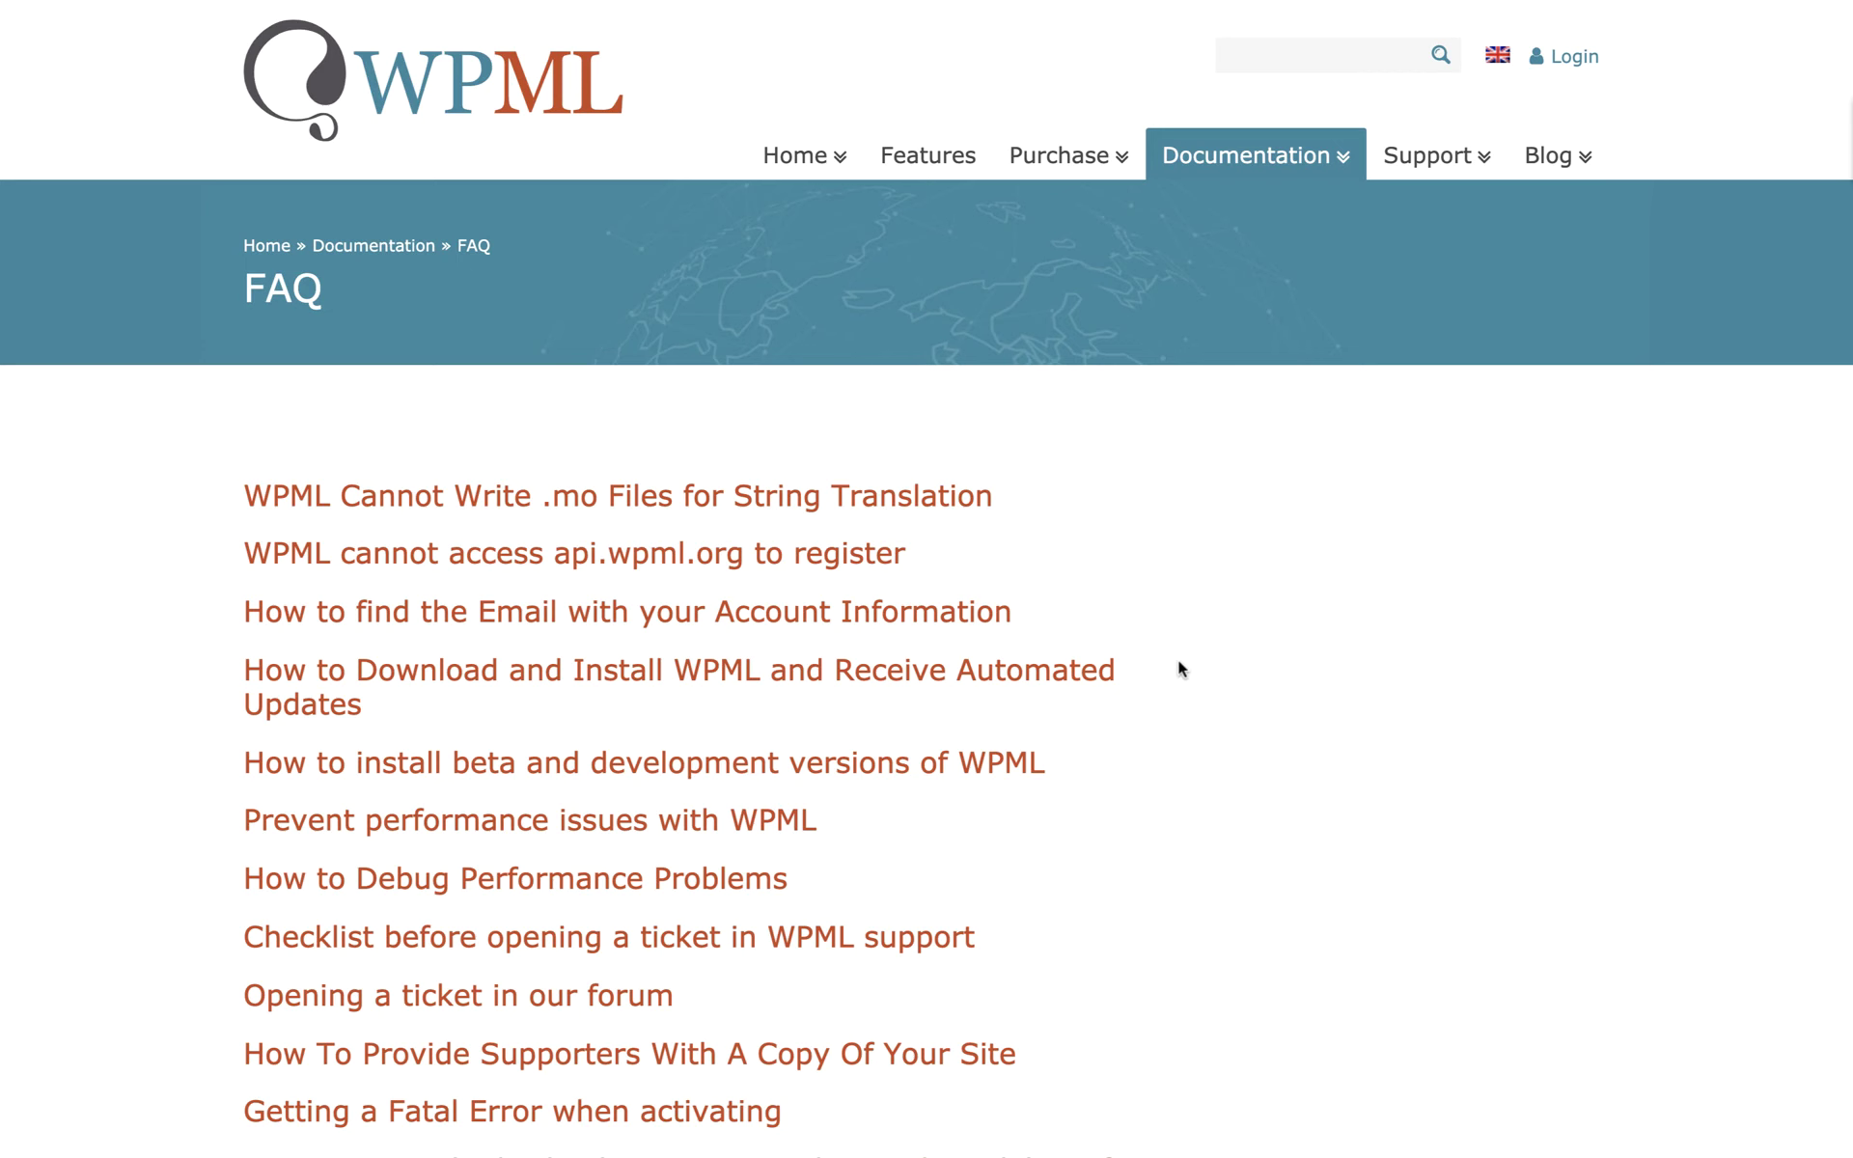
{"action": "left_click", "coordinate": [1037, 688]}
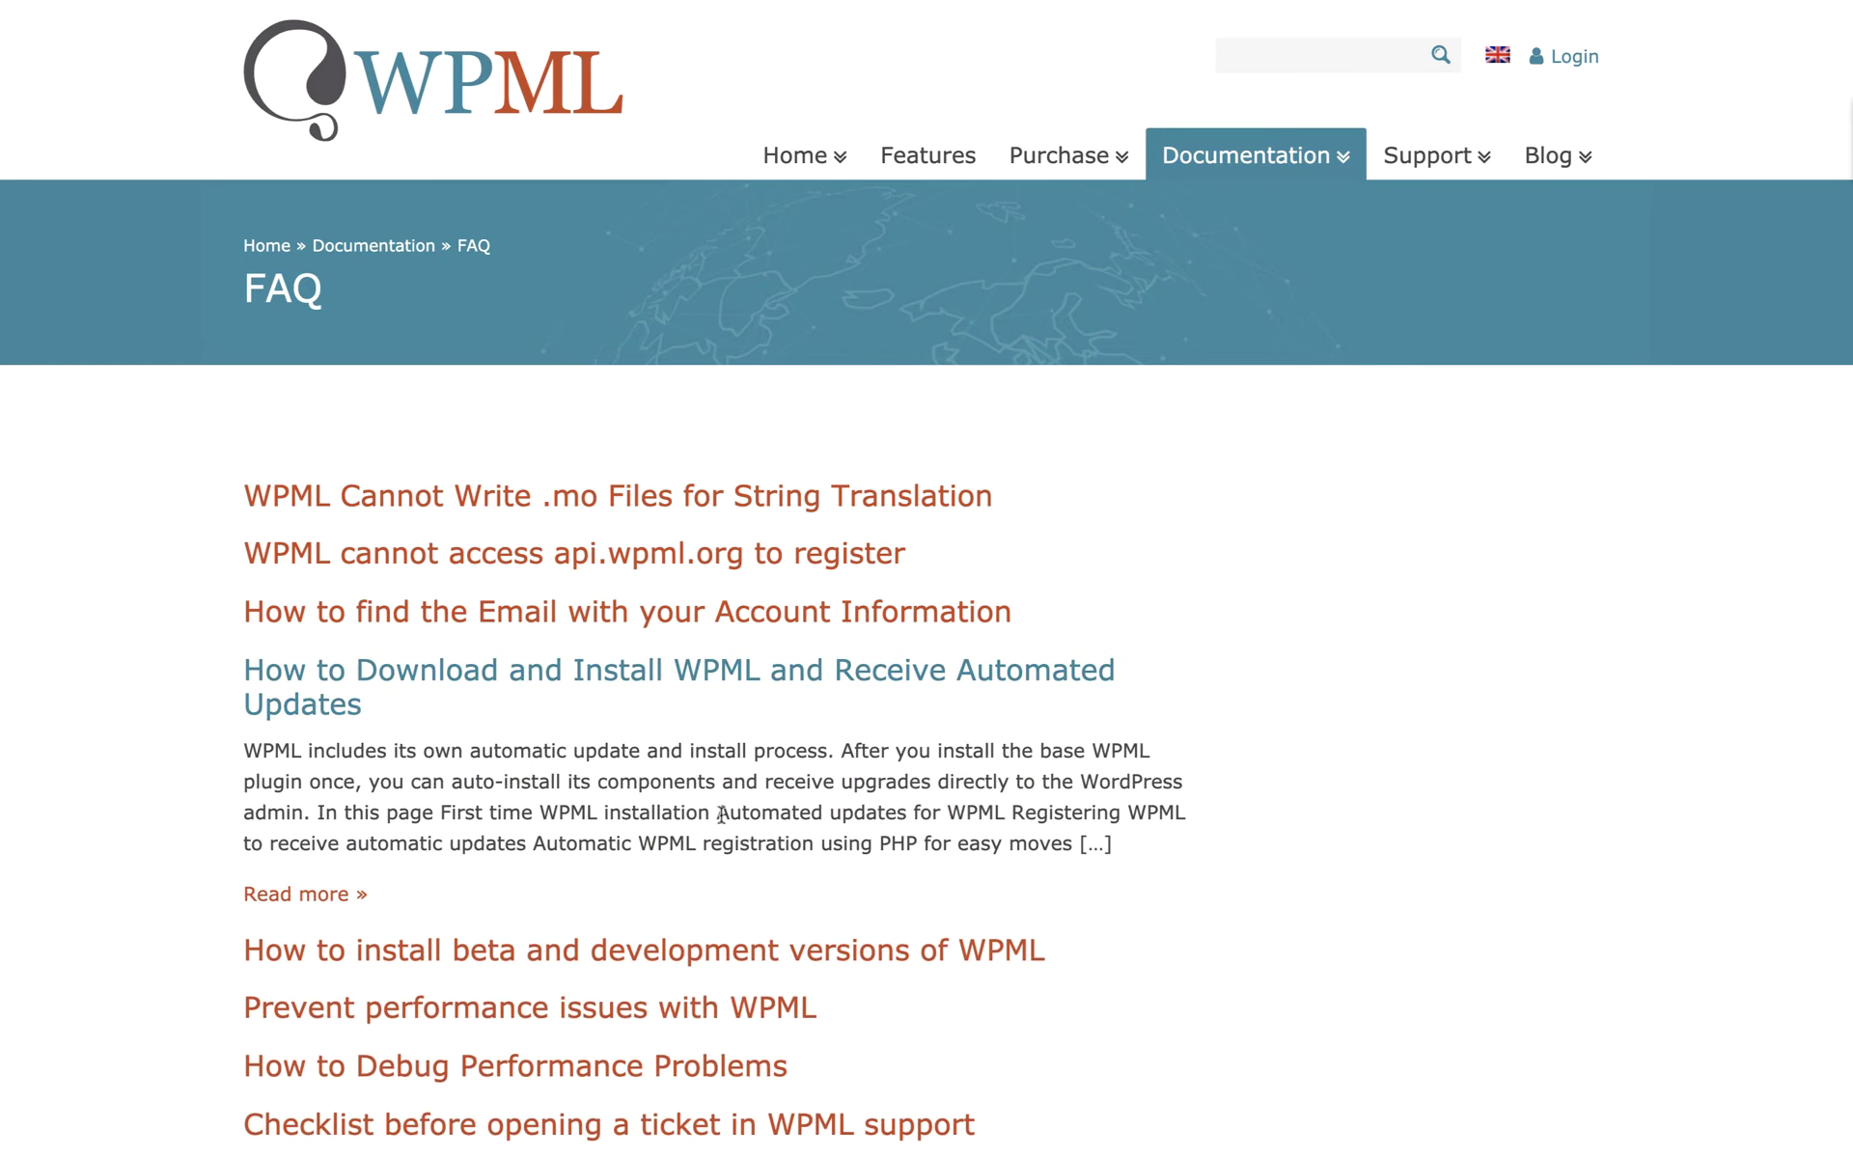
{"action": "left_click", "coordinate": [352, 895]}
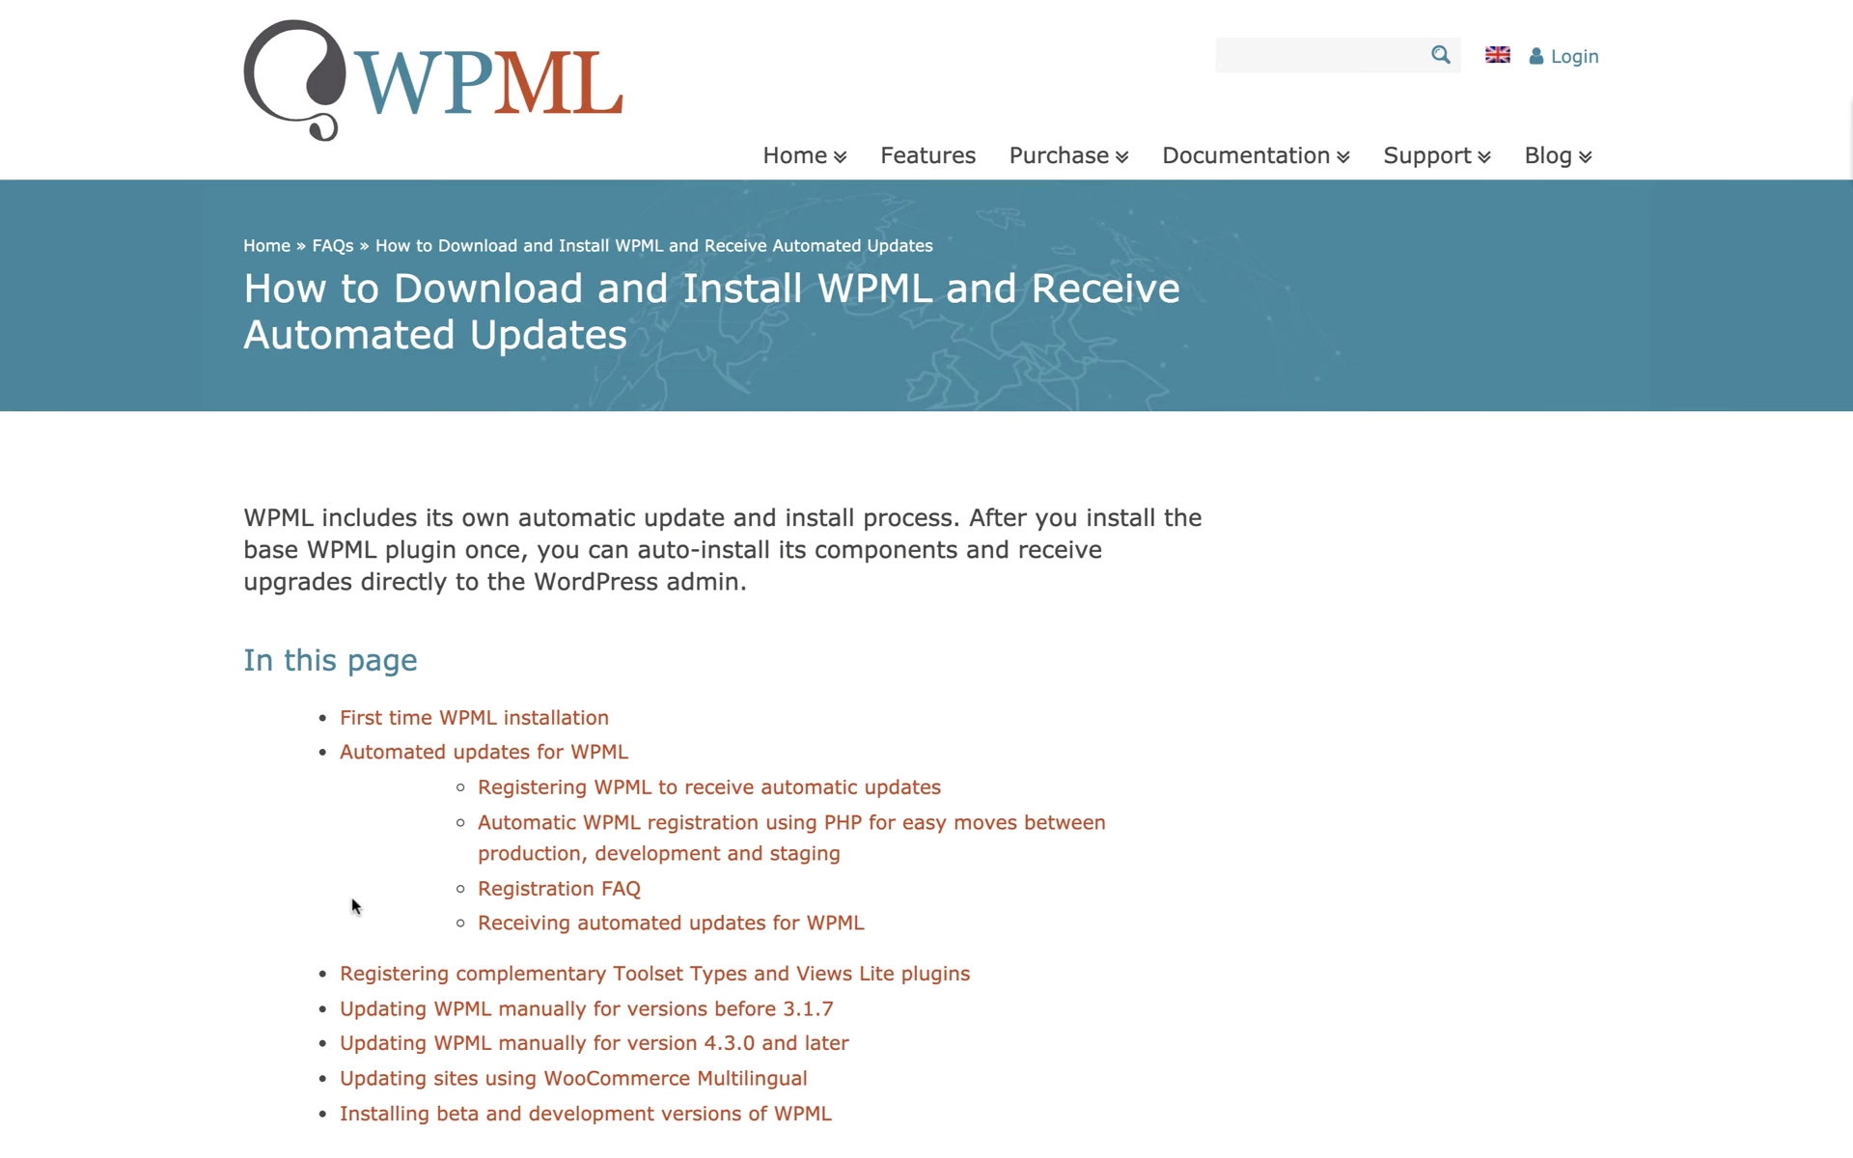
{"action": "scroll", "coordinate": [351, 896], "scroll_direction": "down", "scroll_amount": 10}
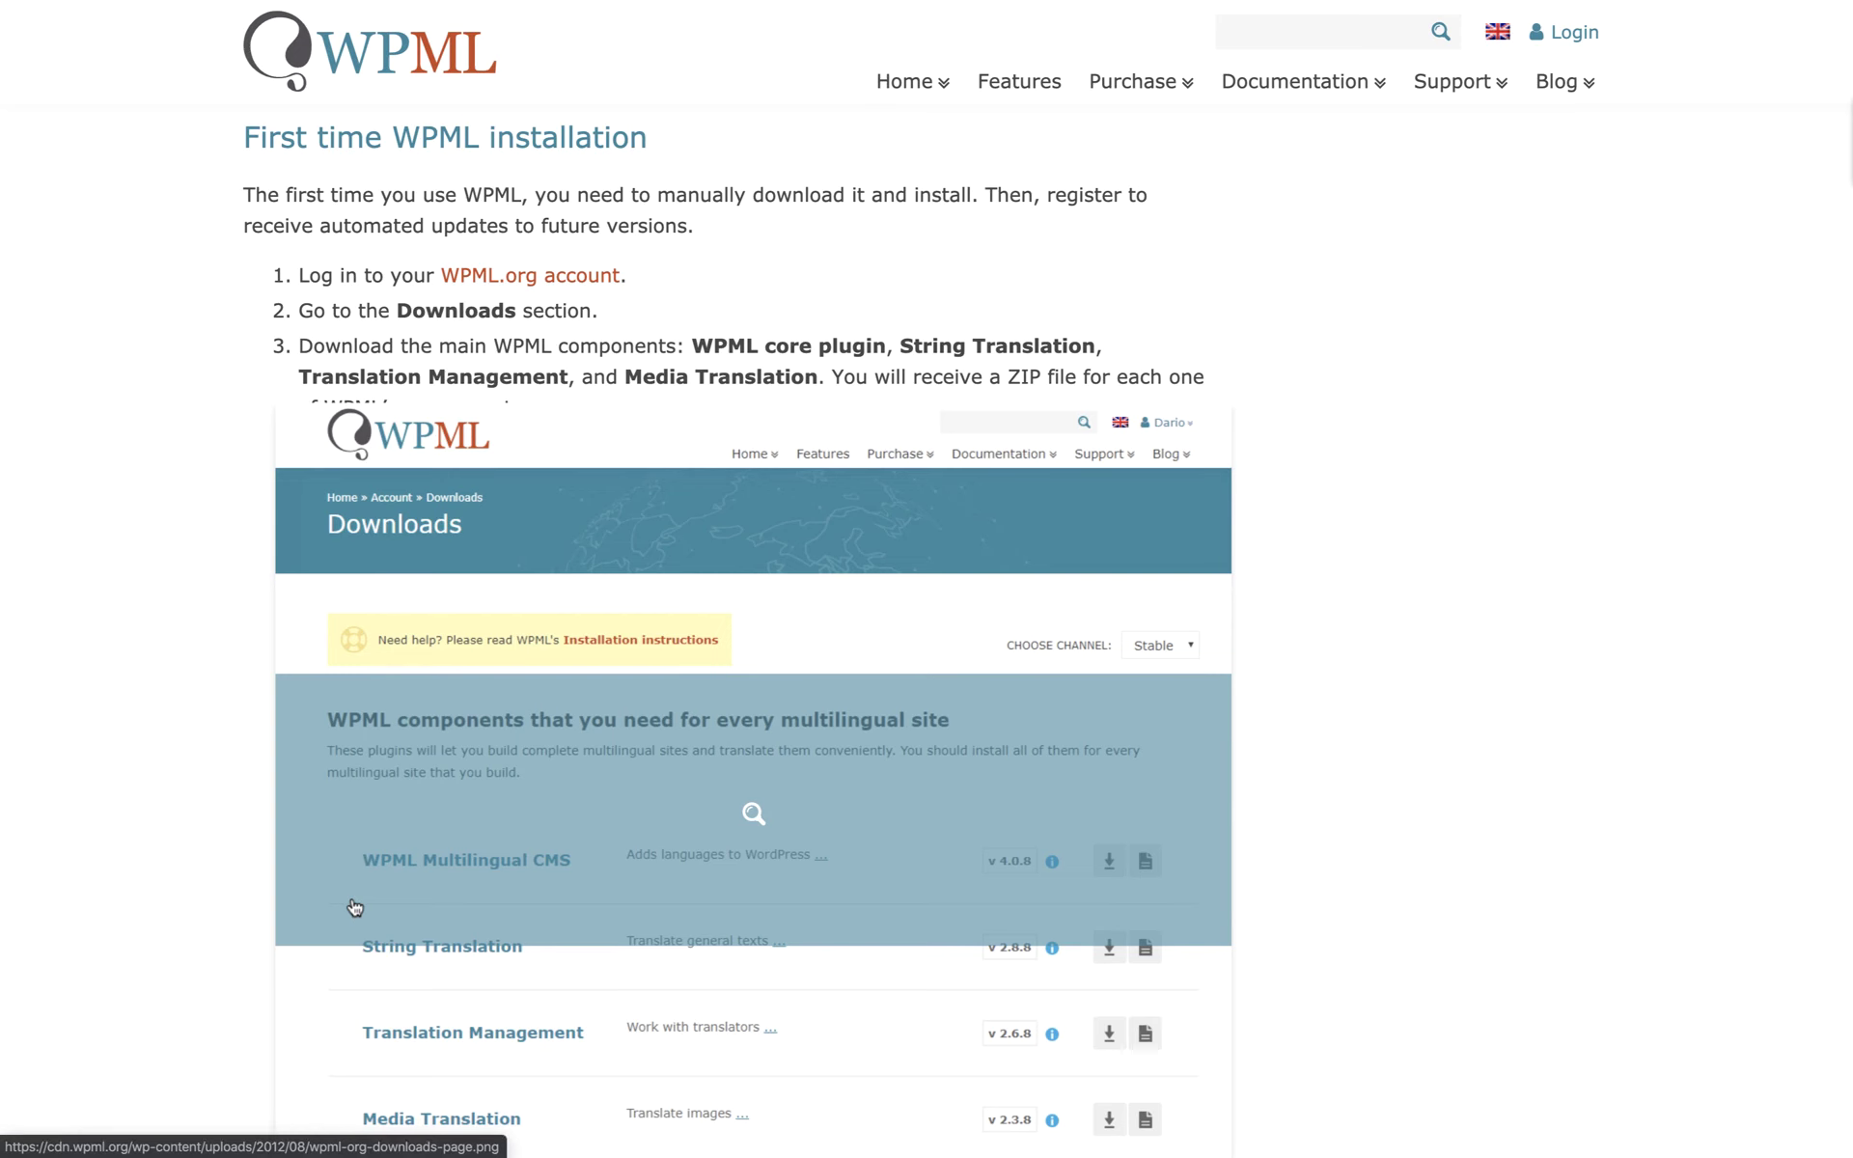
- Open Lilt's Details page from Documentation > Translation Management Systems Integrated with WPML
{"action": "scroll", "coordinate": [352, 896], "scroll_direction": "up", "scroll_amount": 15}
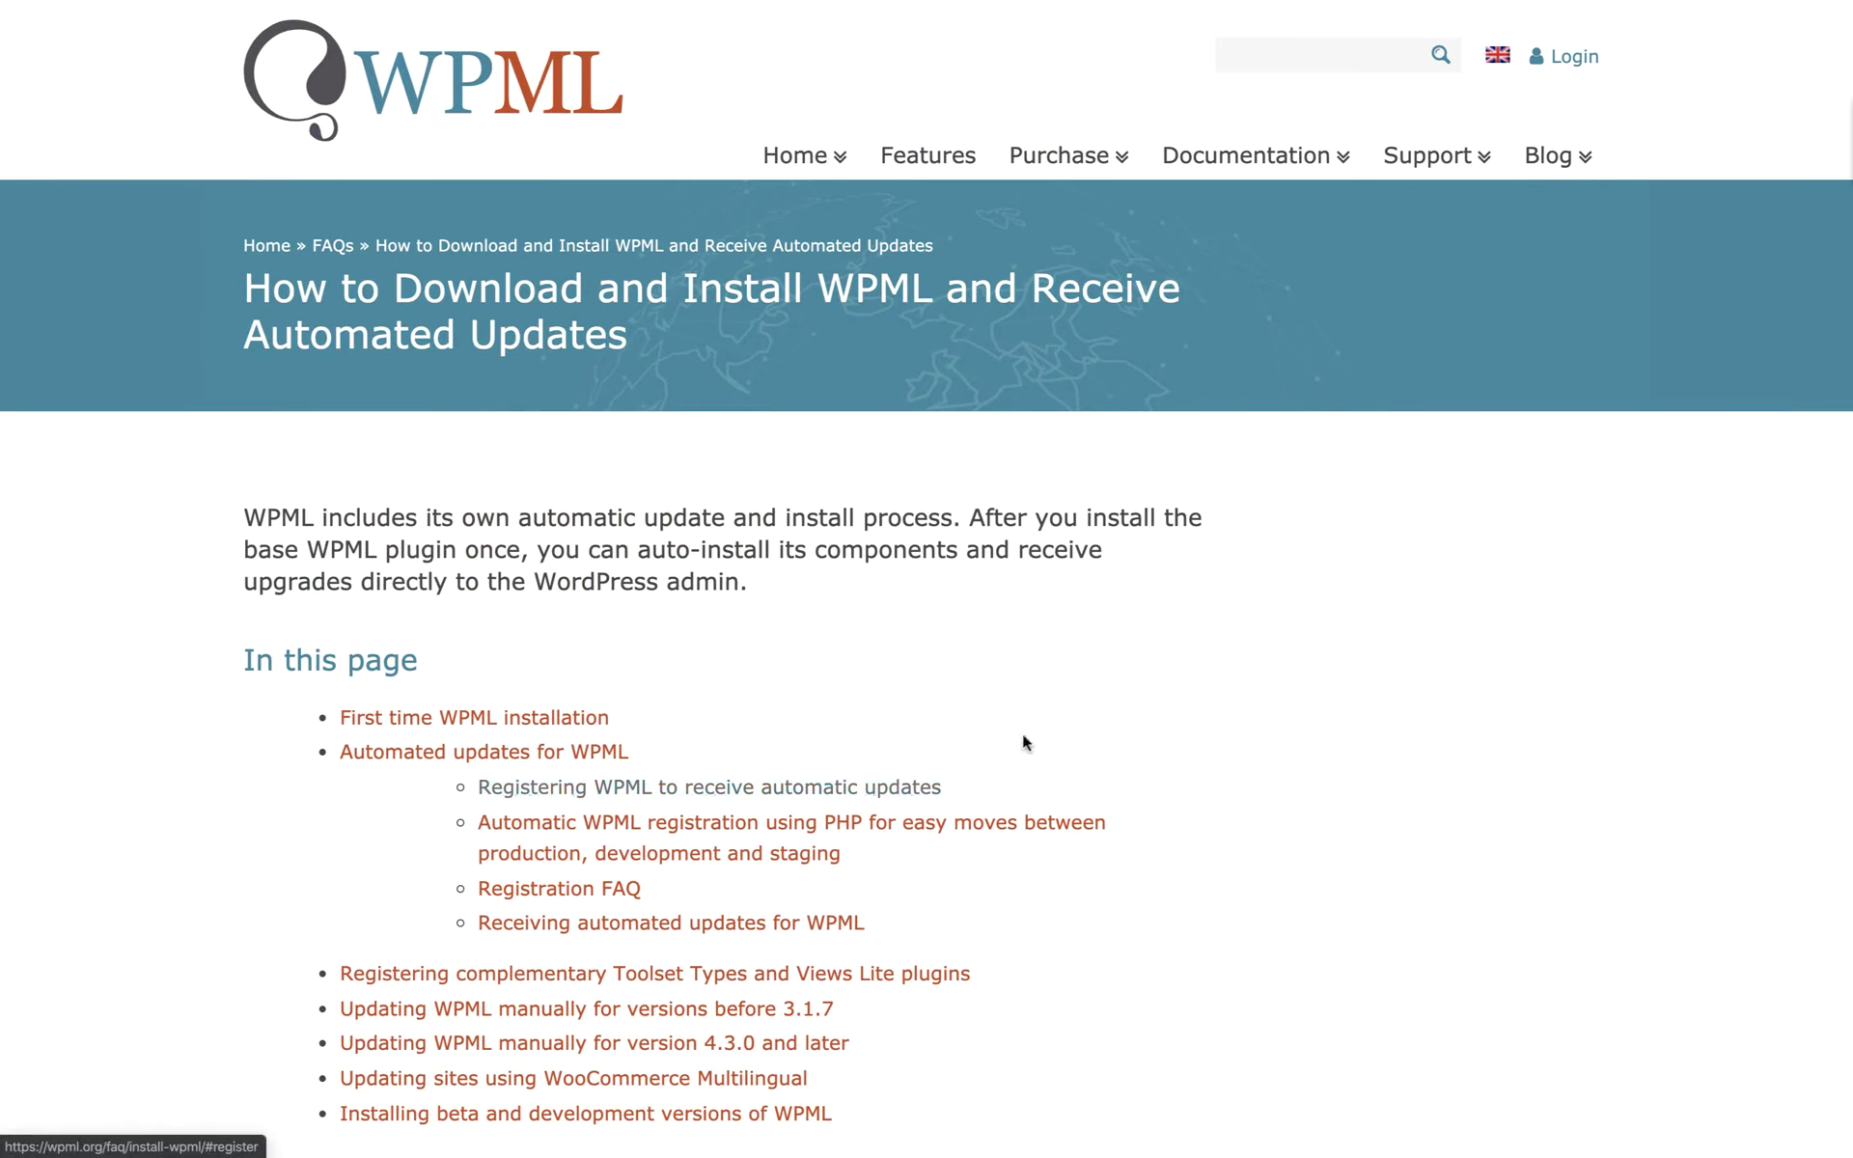
{"action": "mouse_move", "coordinate": [1305, 162]}
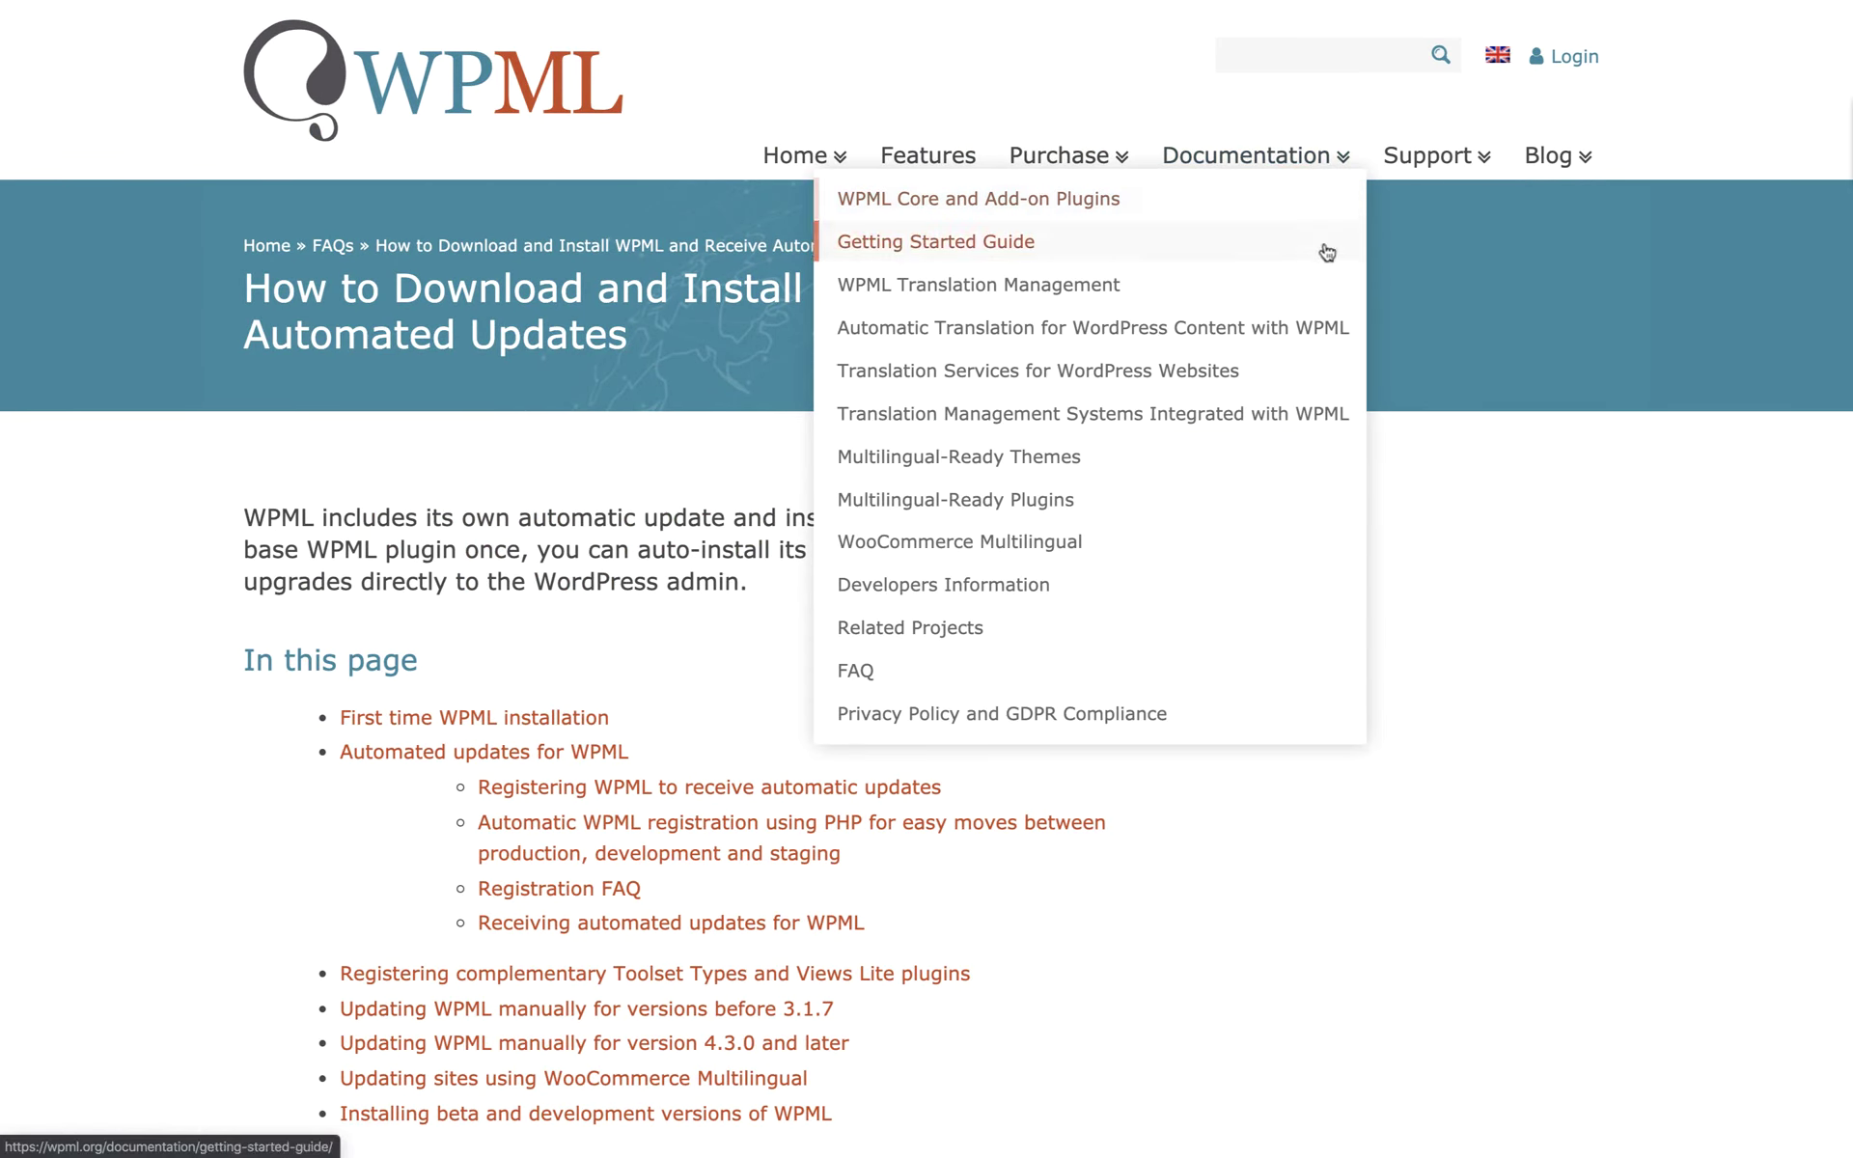
{"action": "left_click", "coordinate": [1324, 434]}
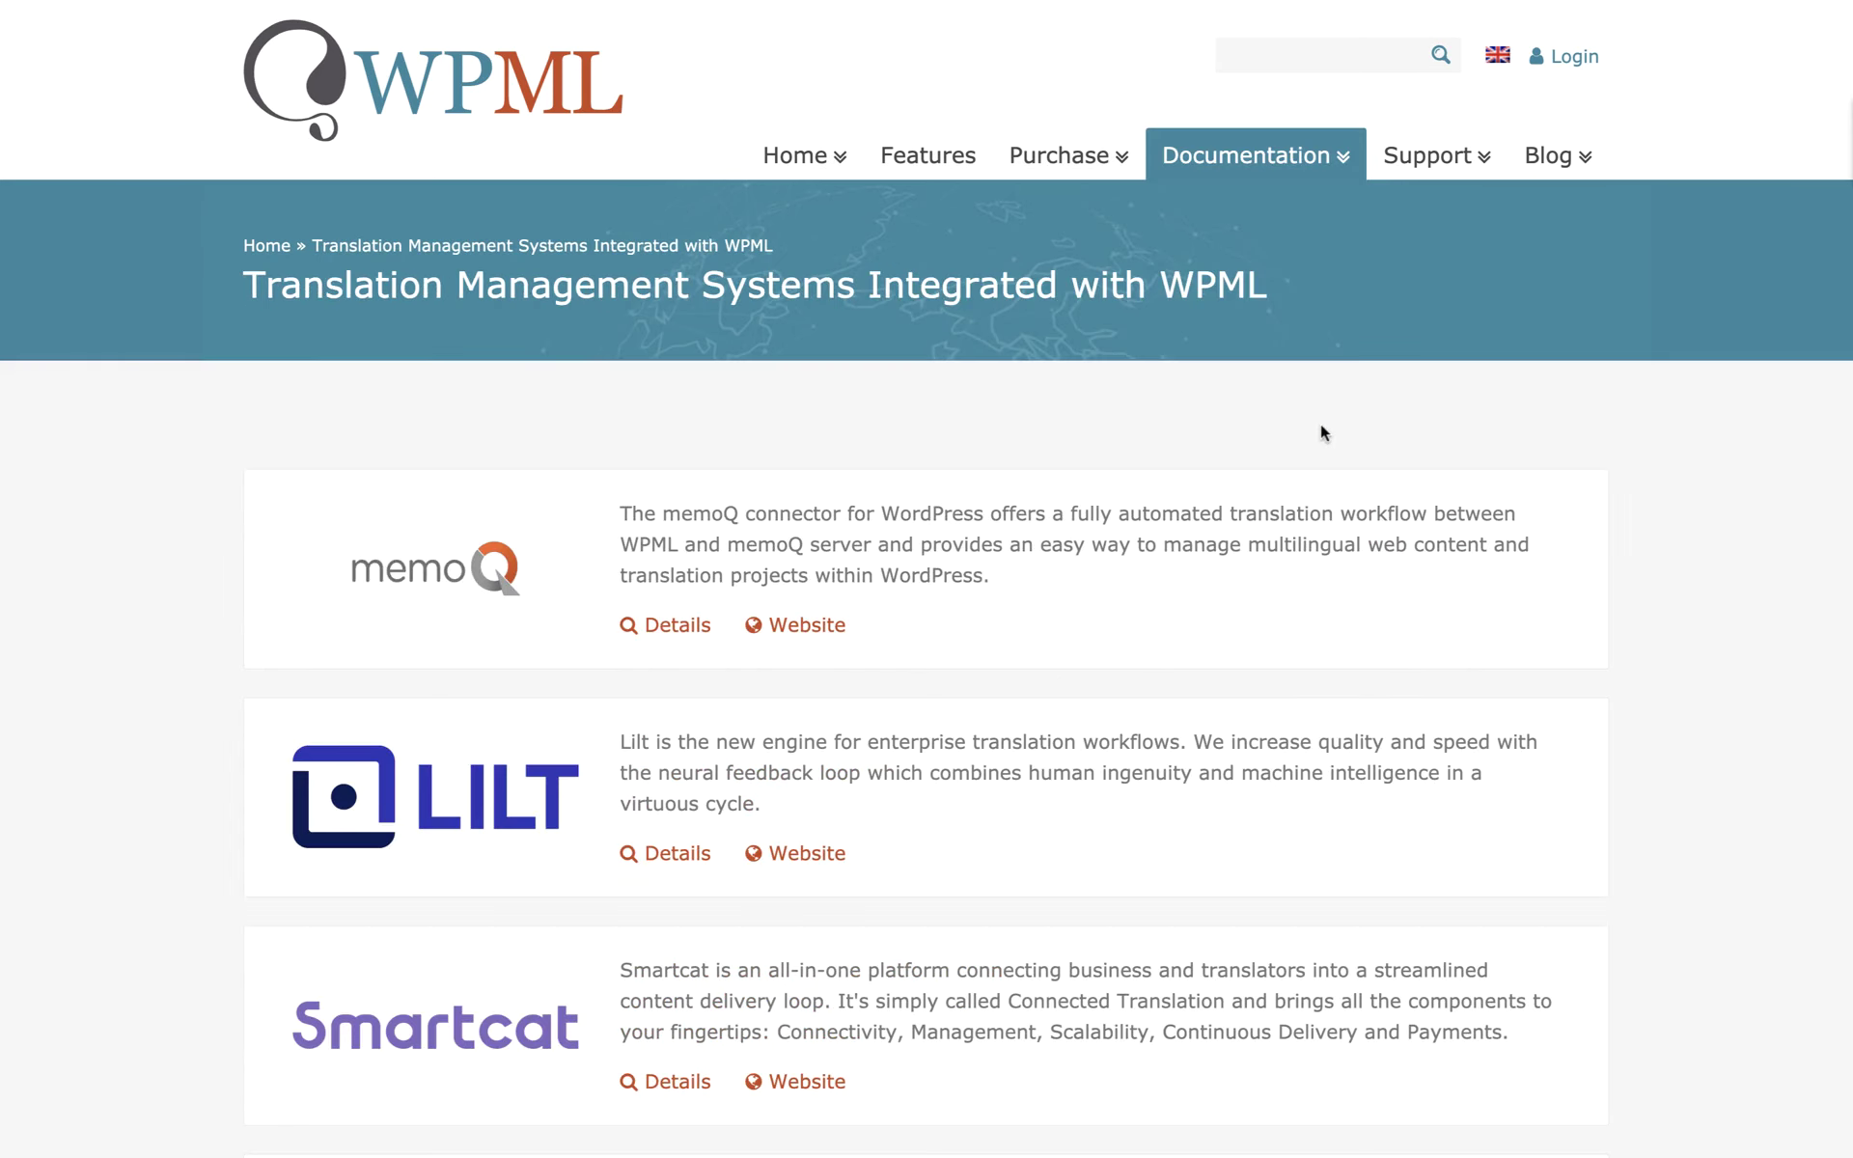
{"action": "left_click", "coordinate": [670, 857]}
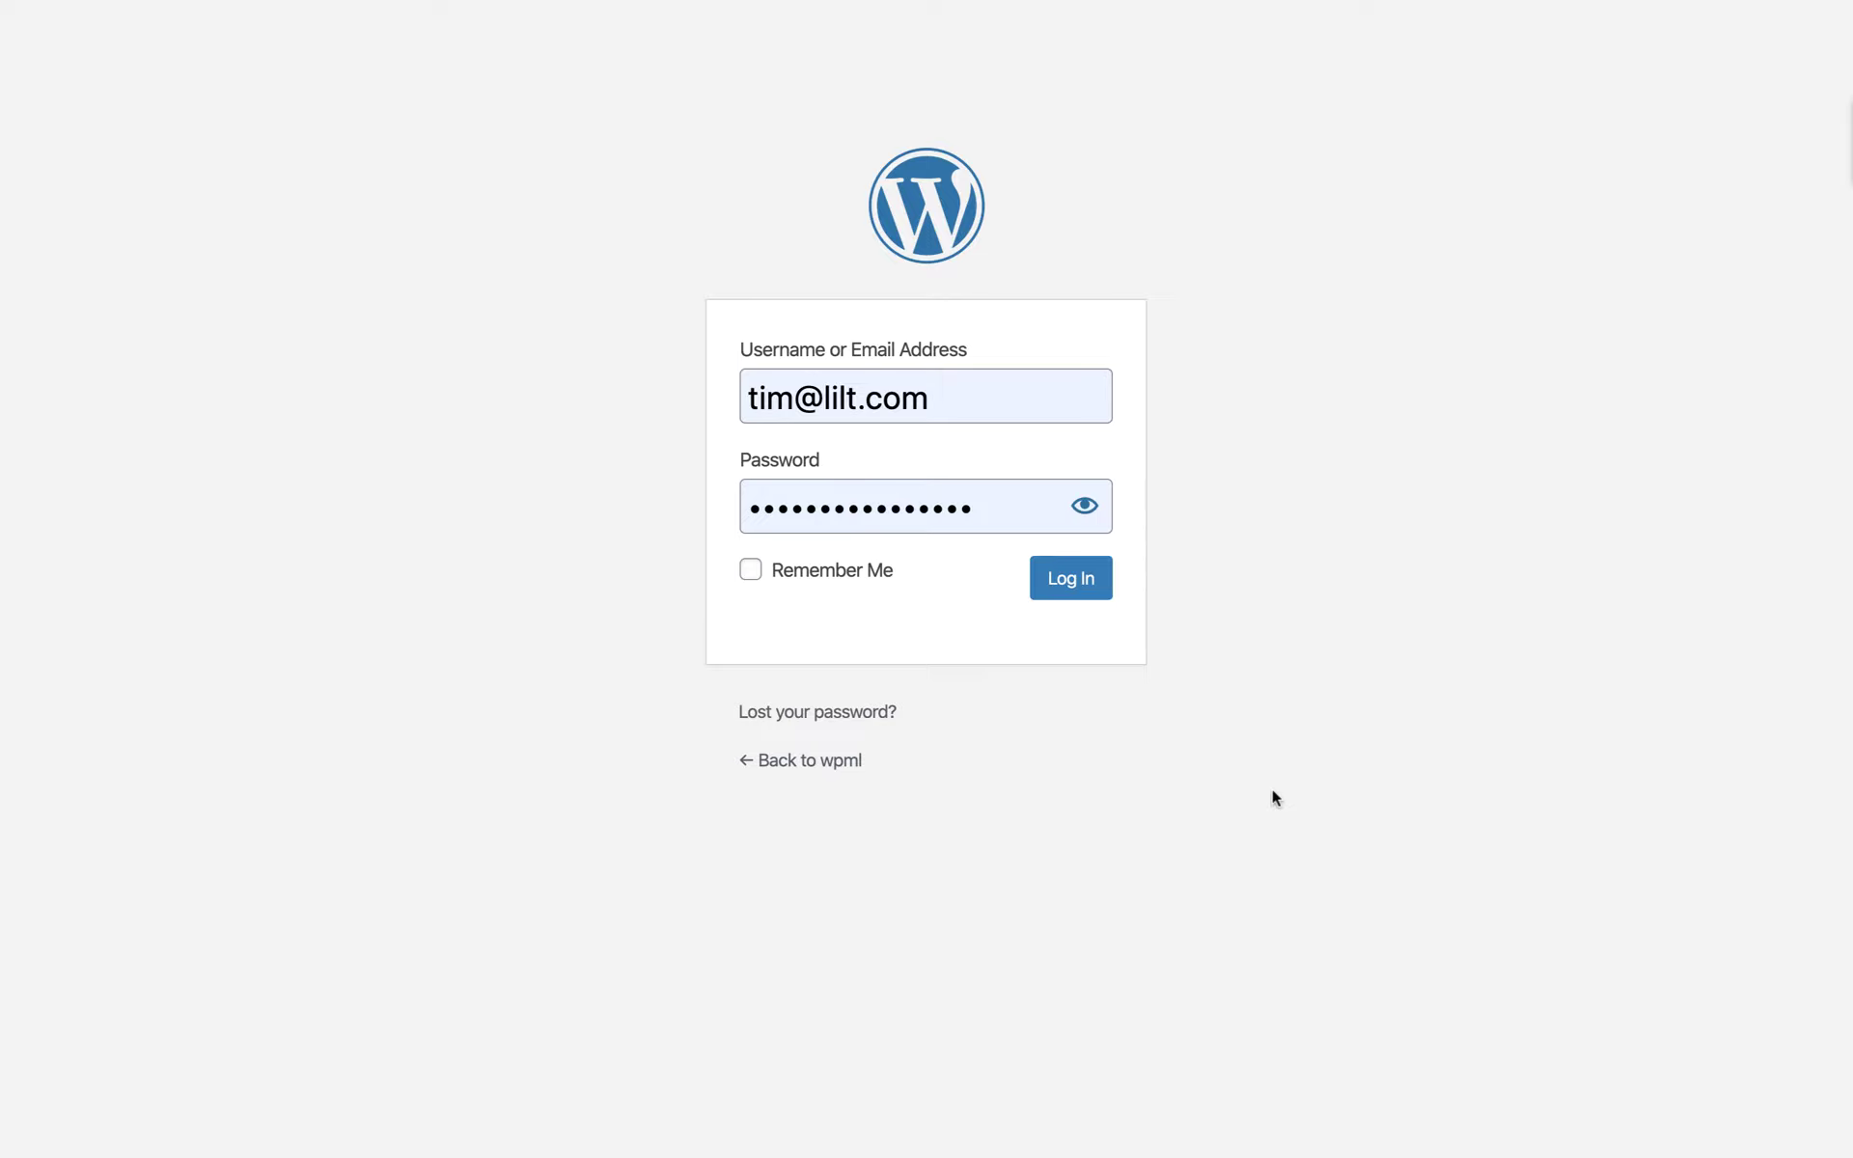
- Log in to the WordPress admin and open WPML > Translation Management
{"action": "left_click", "coordinate": [1076, 589]}
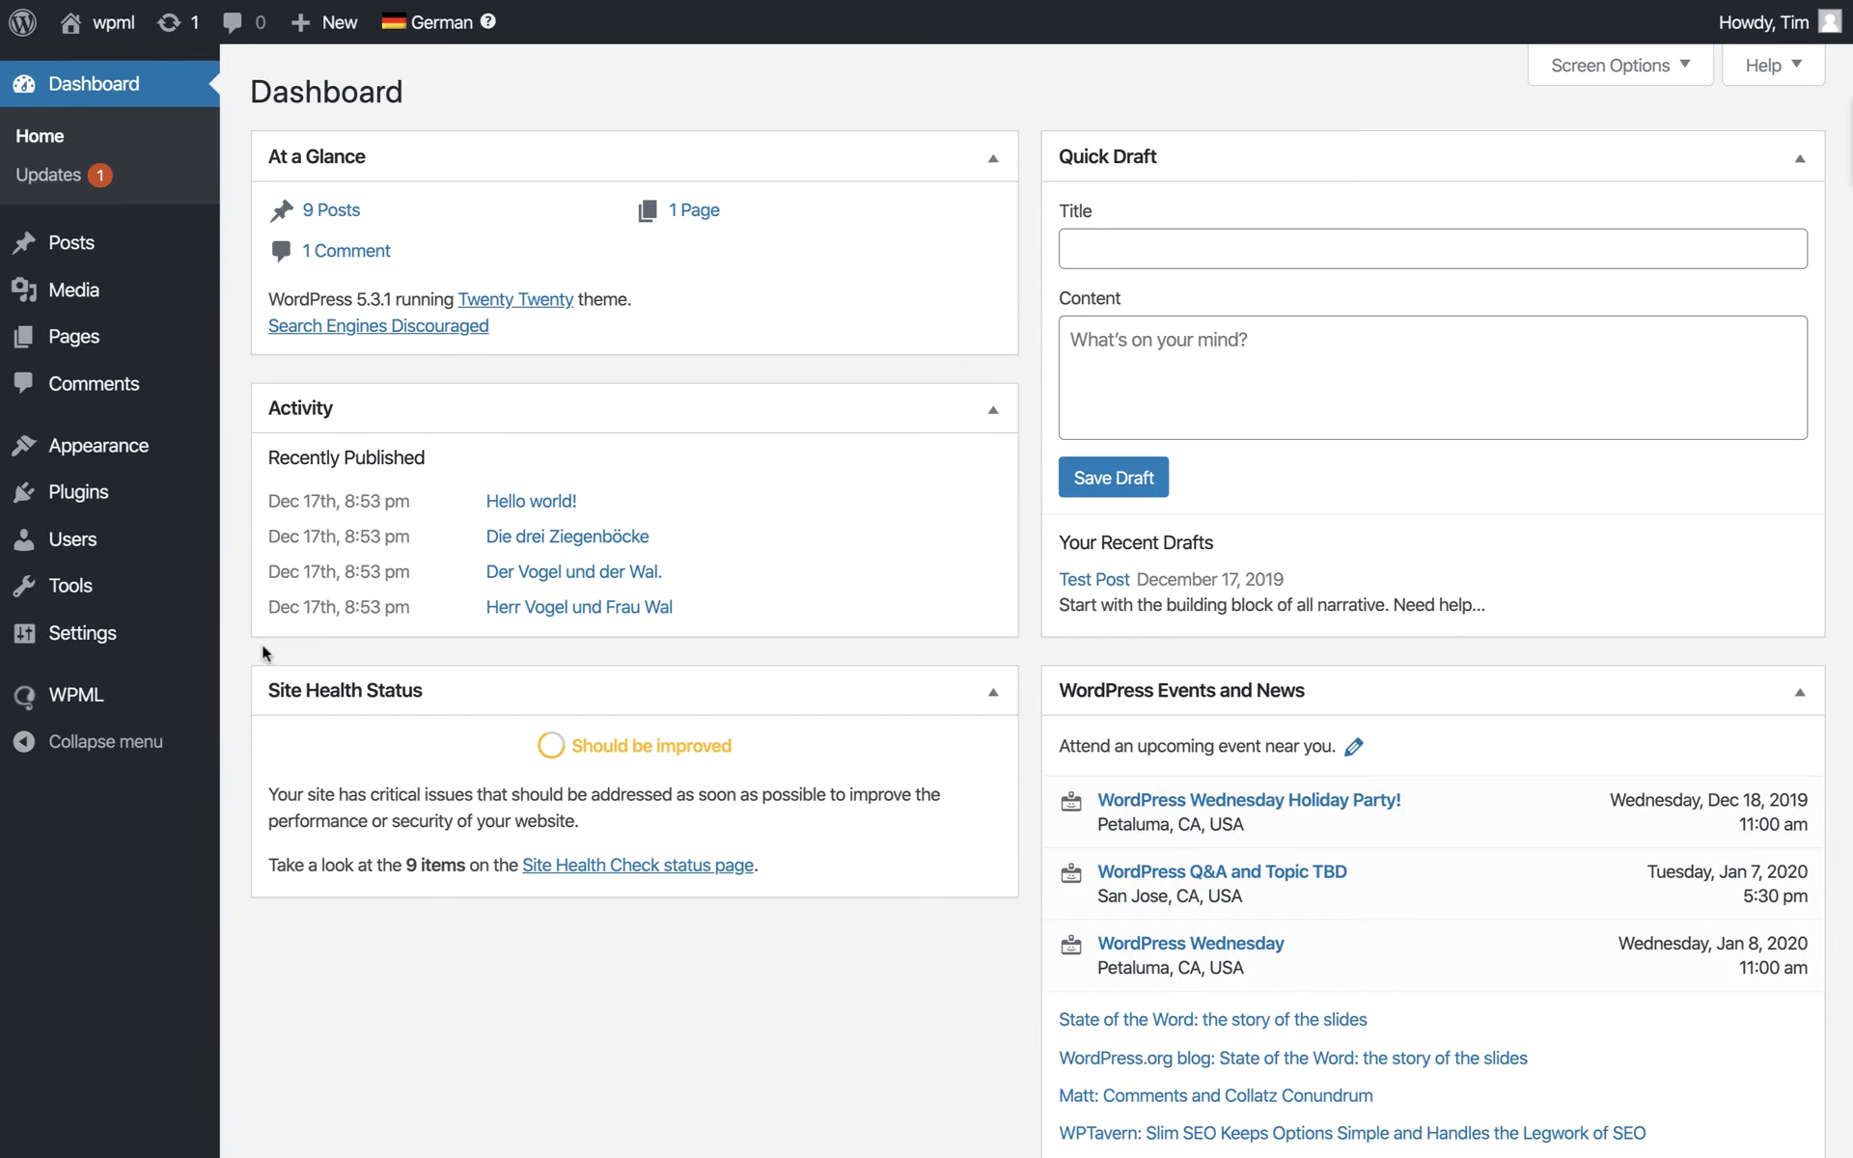
{"action": "mouse_move", "coordinate": [158, 696]}
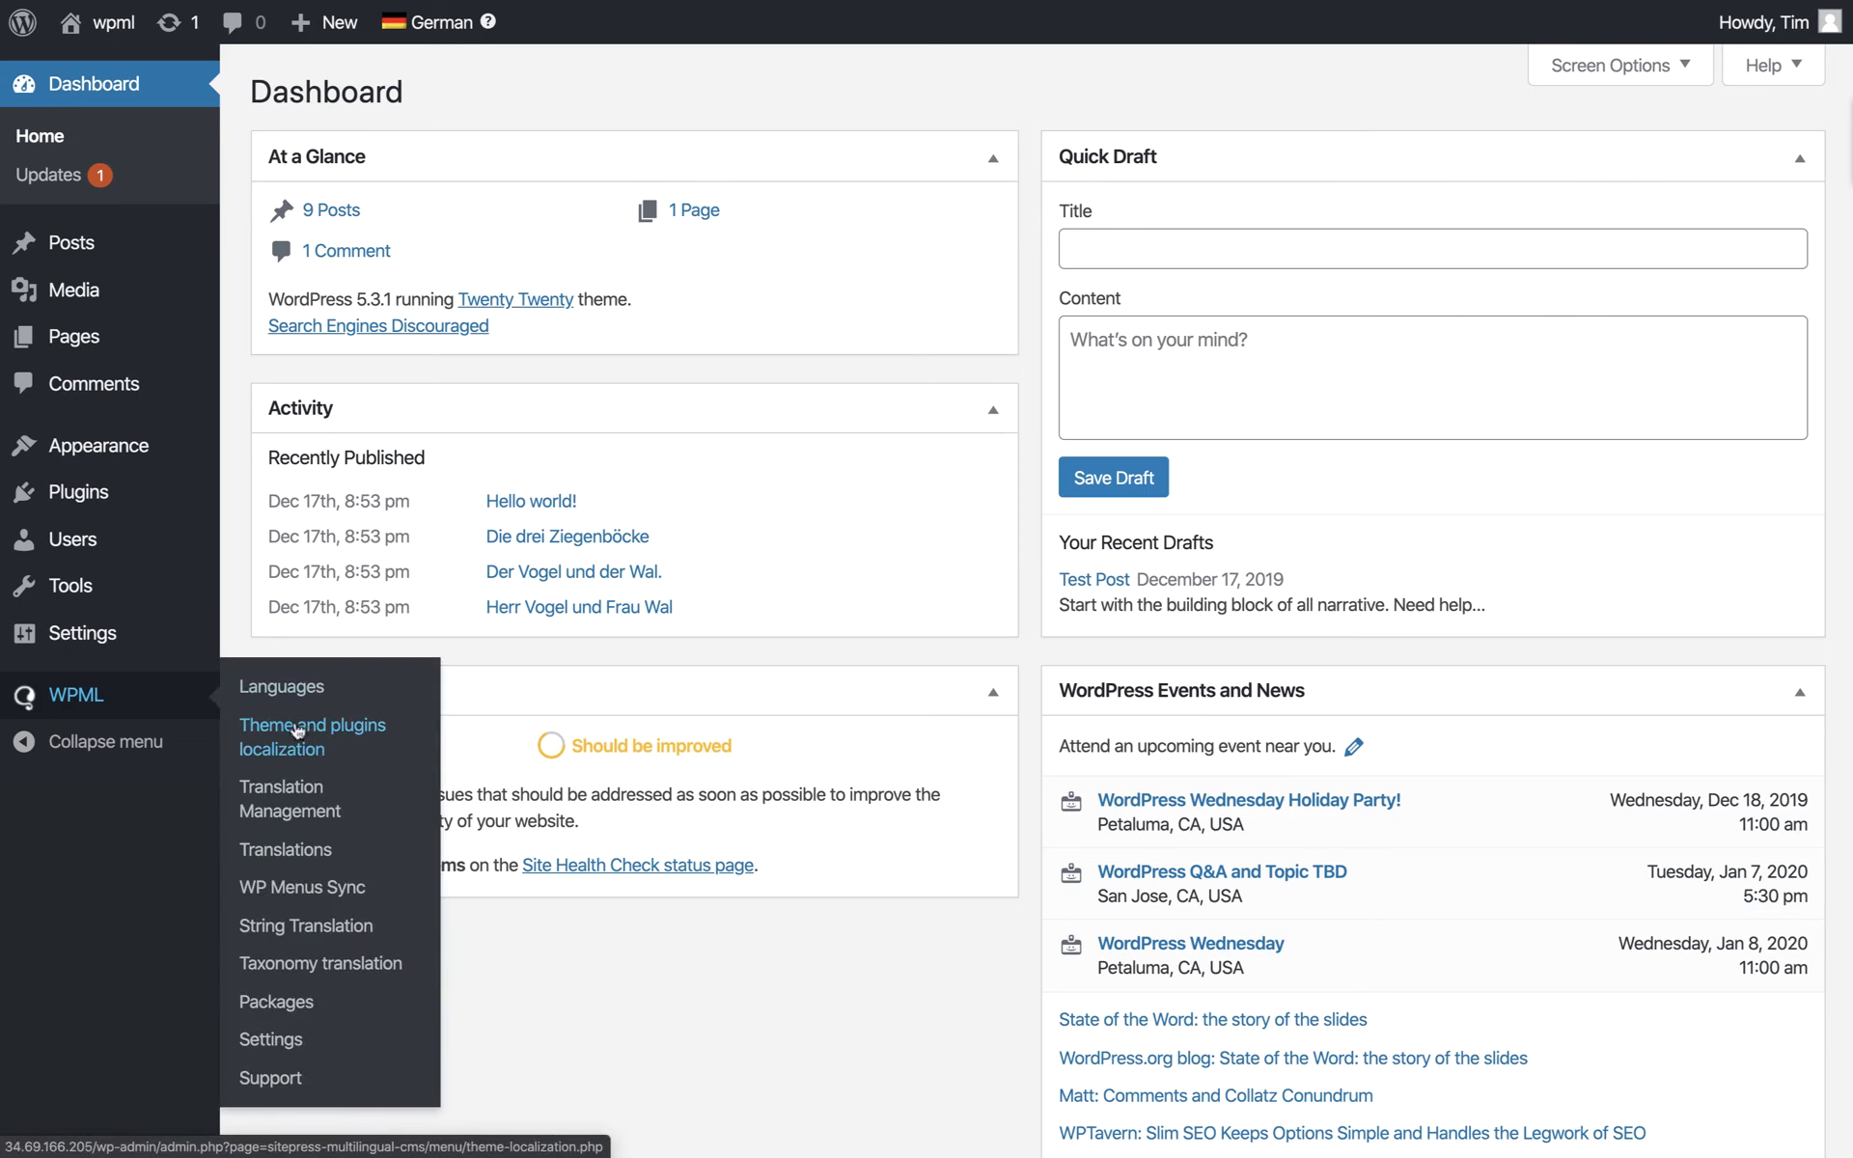
{"action": "left_click", "coordinate": [367, 806]}
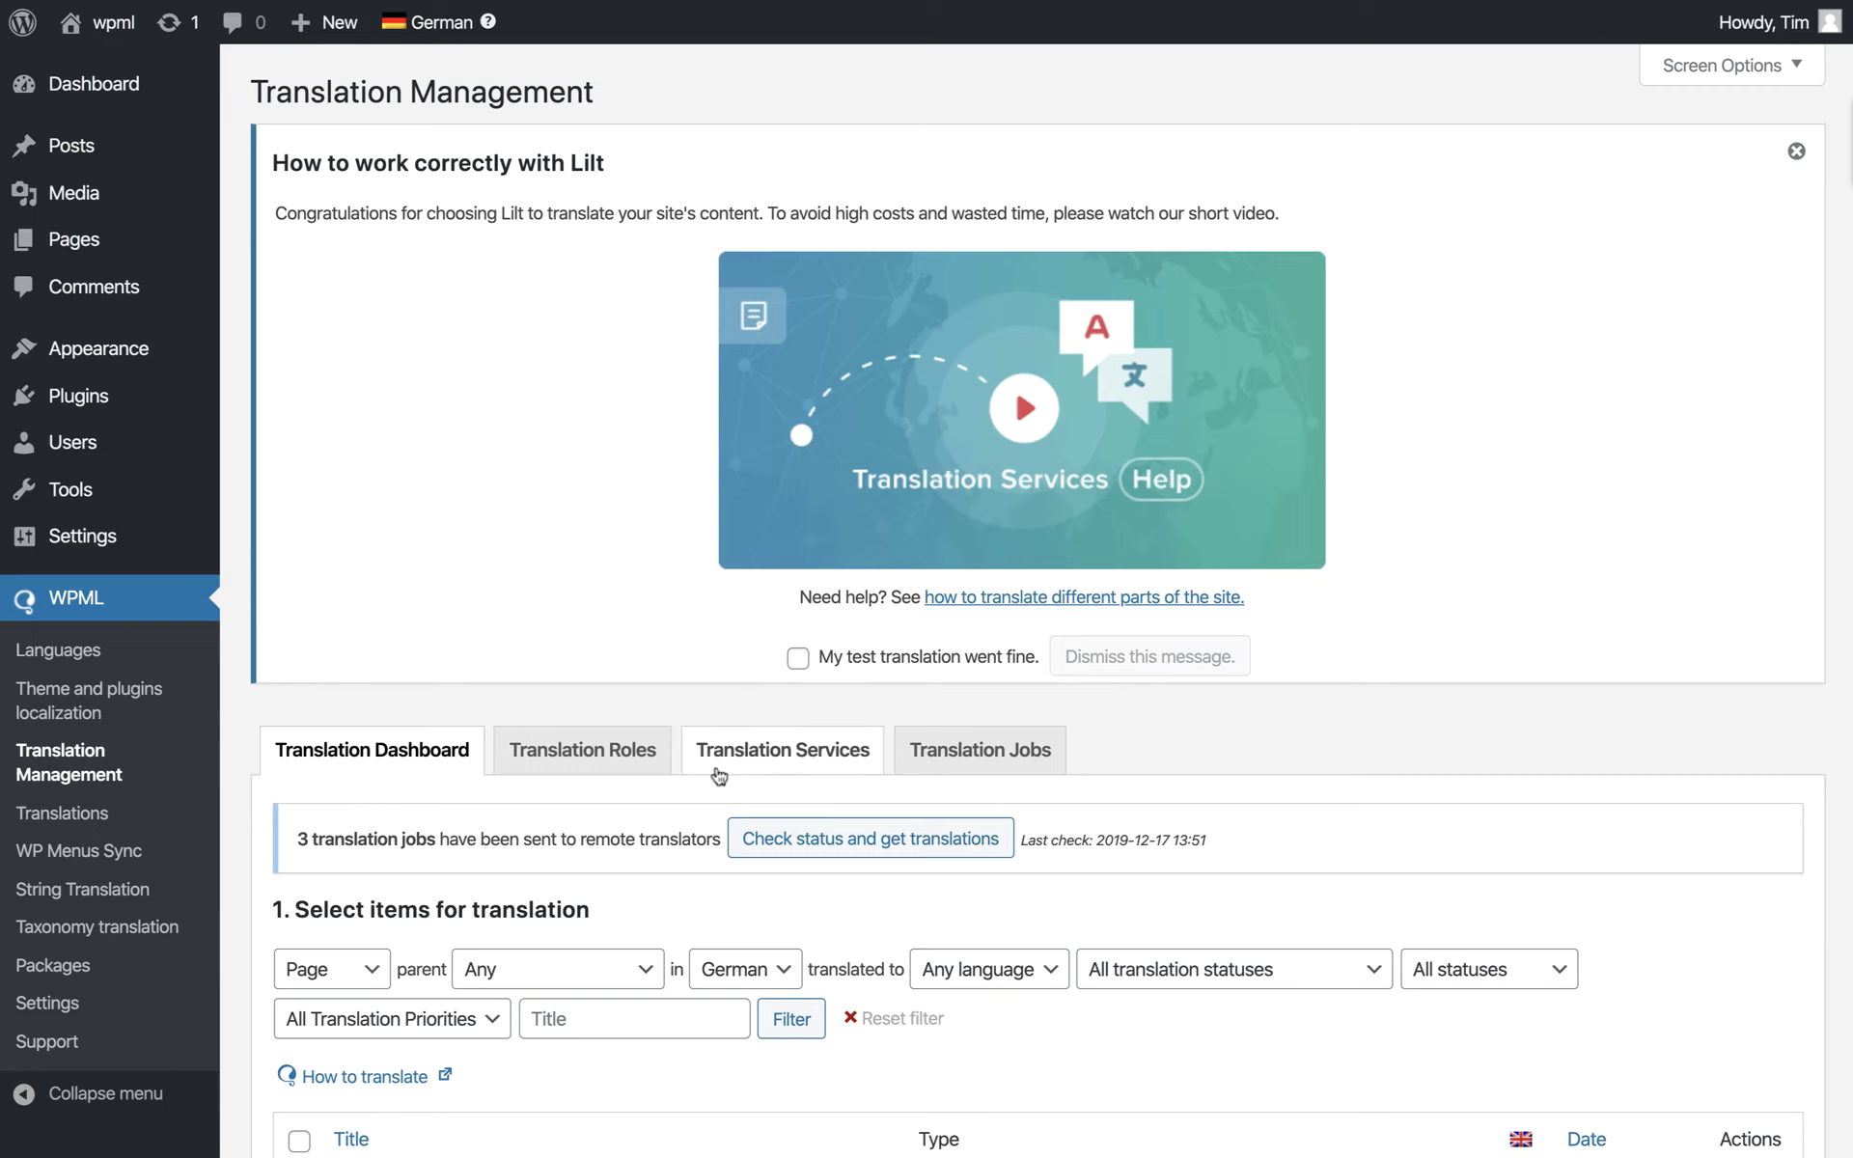
- Confirm Lilt is the active, authorized translation service, then go to WPML's Languages setup
{"action": "left_click", "coordinate": [719, 773]}
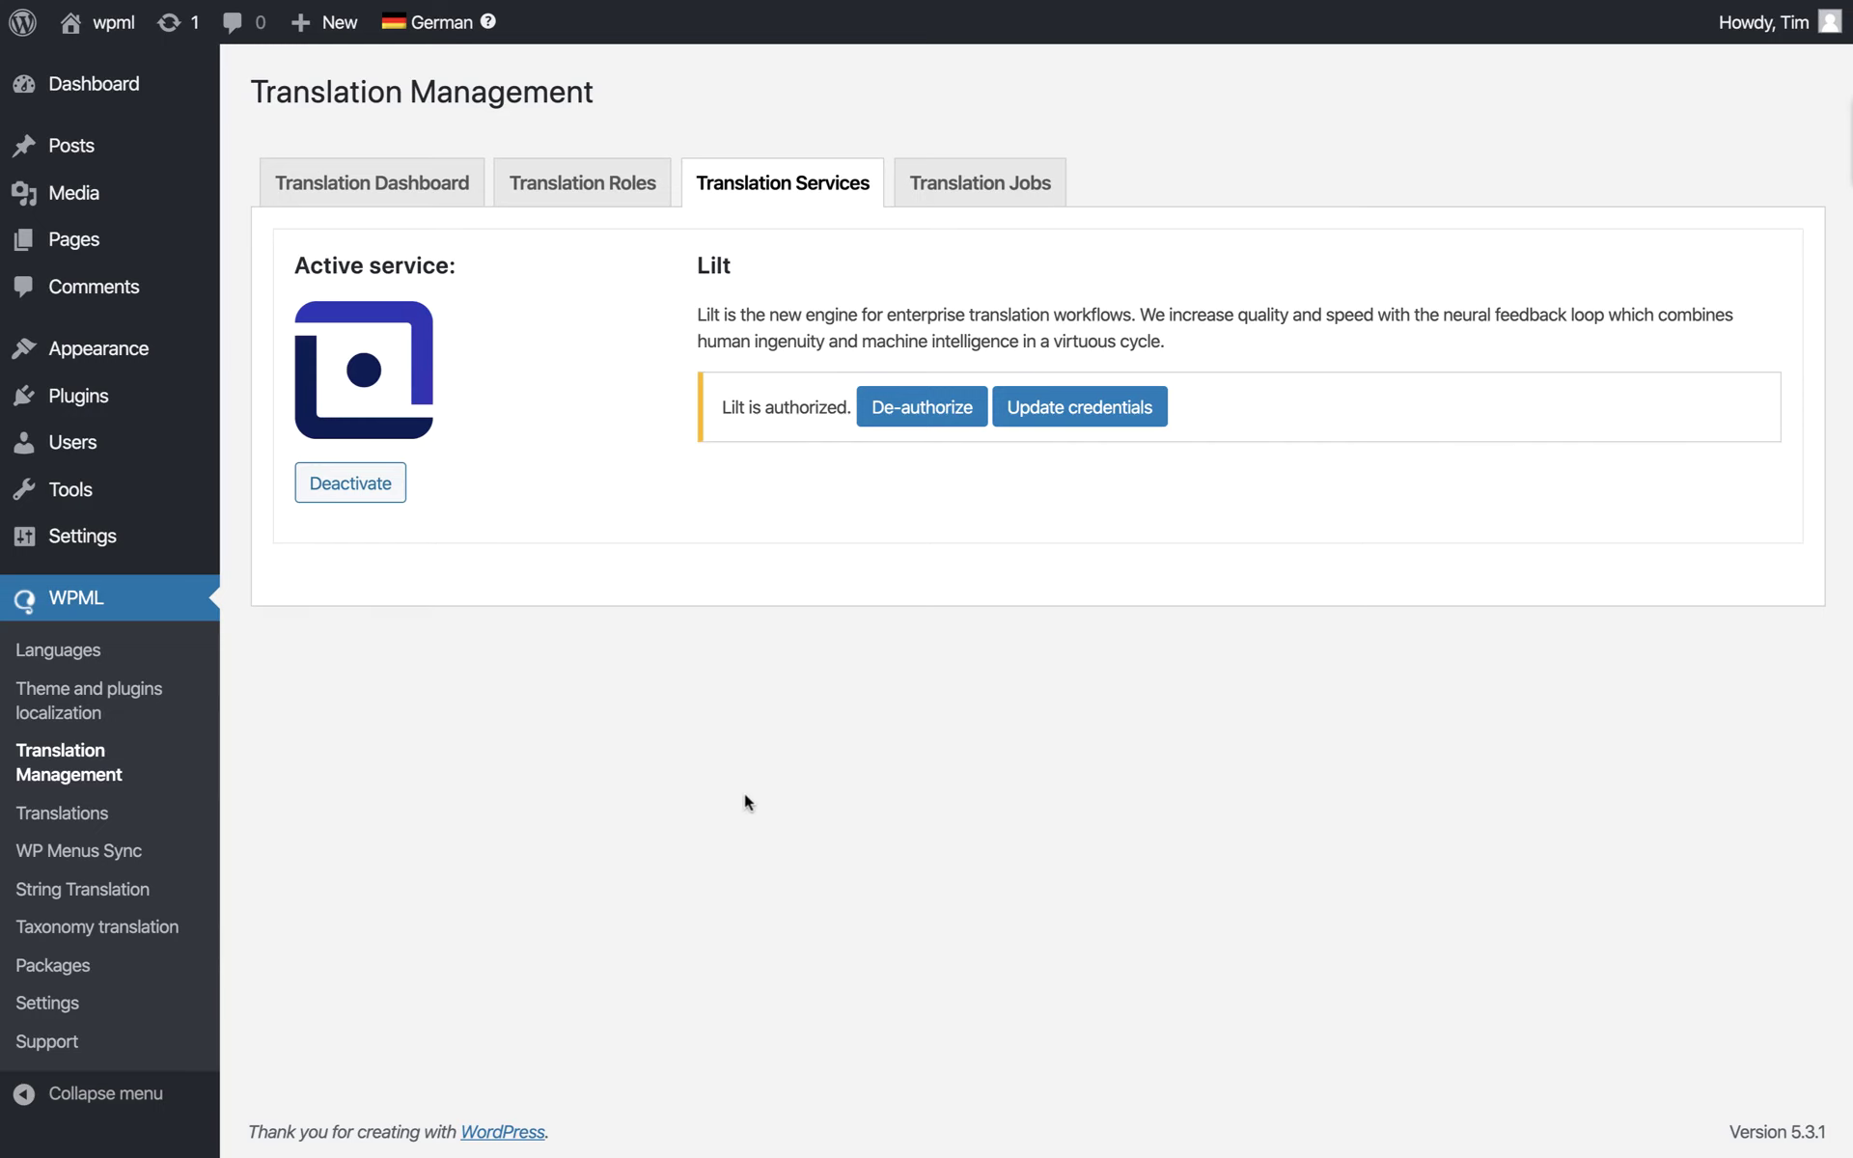
{"action": "left_click", "coordinate": [148, 652]}
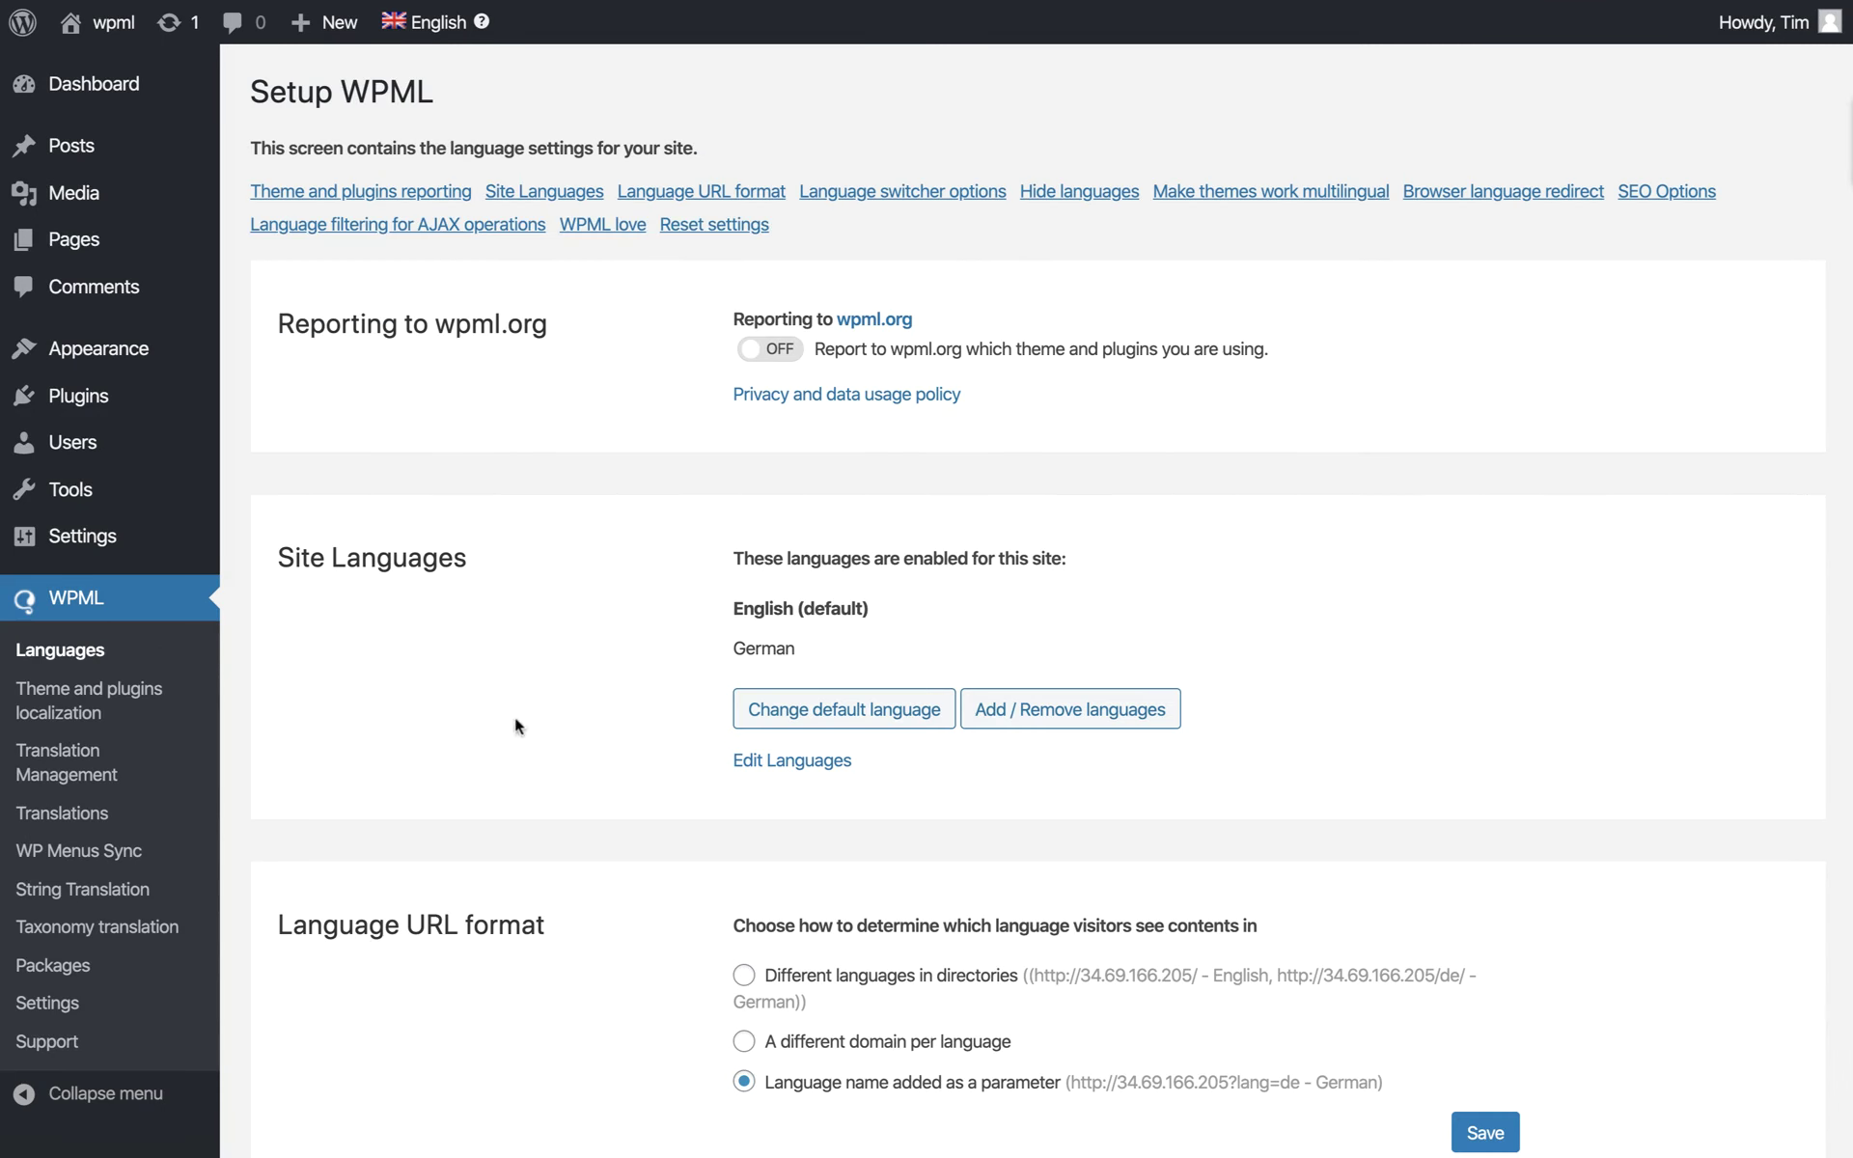
- Add Arabic to the site languages alongside English and German and save
{"action": "left_click", "coordinate": [1053, 719]}
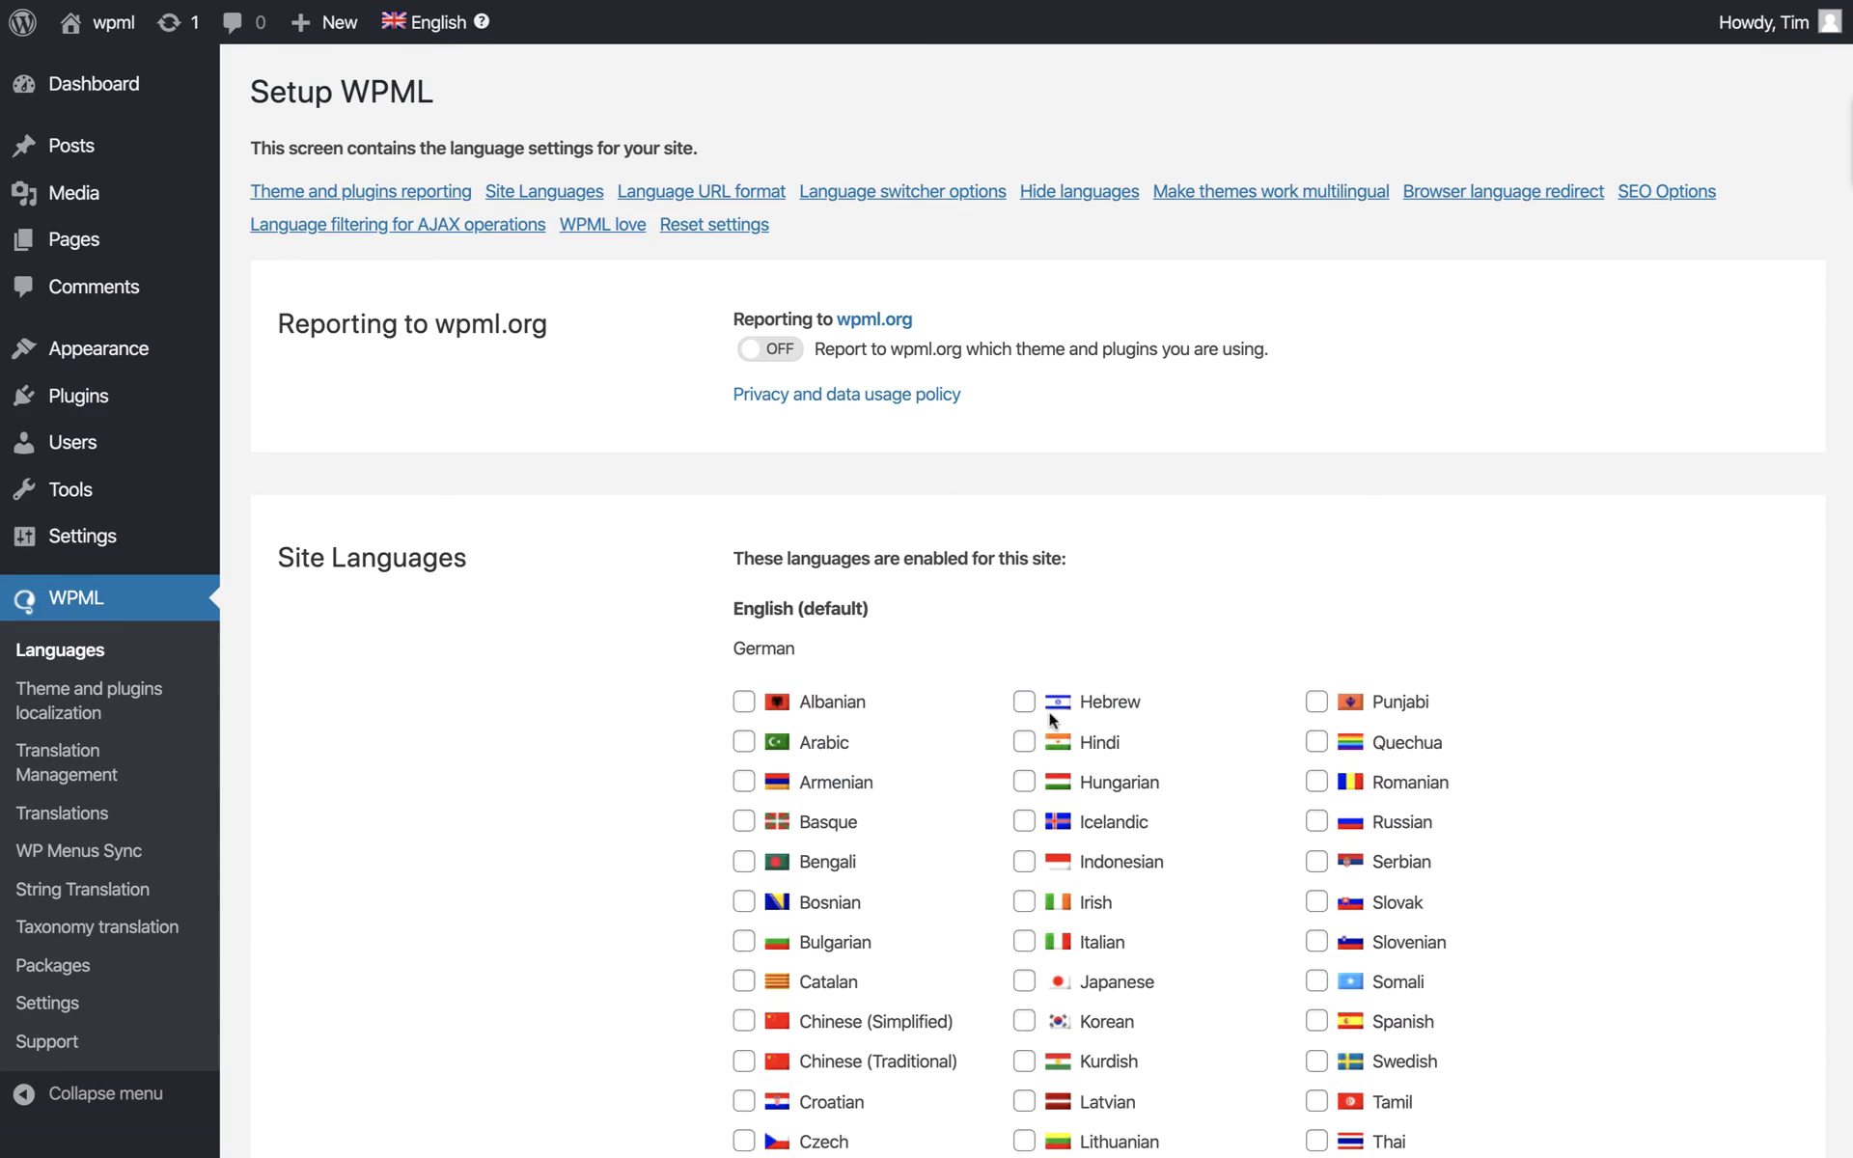
{"action": "left_click", "coordinate": [815, 745]}
{"action": "scroll", "coordinate": [903, 794], "scroll_direction": "down", "scroll_amount": 10}
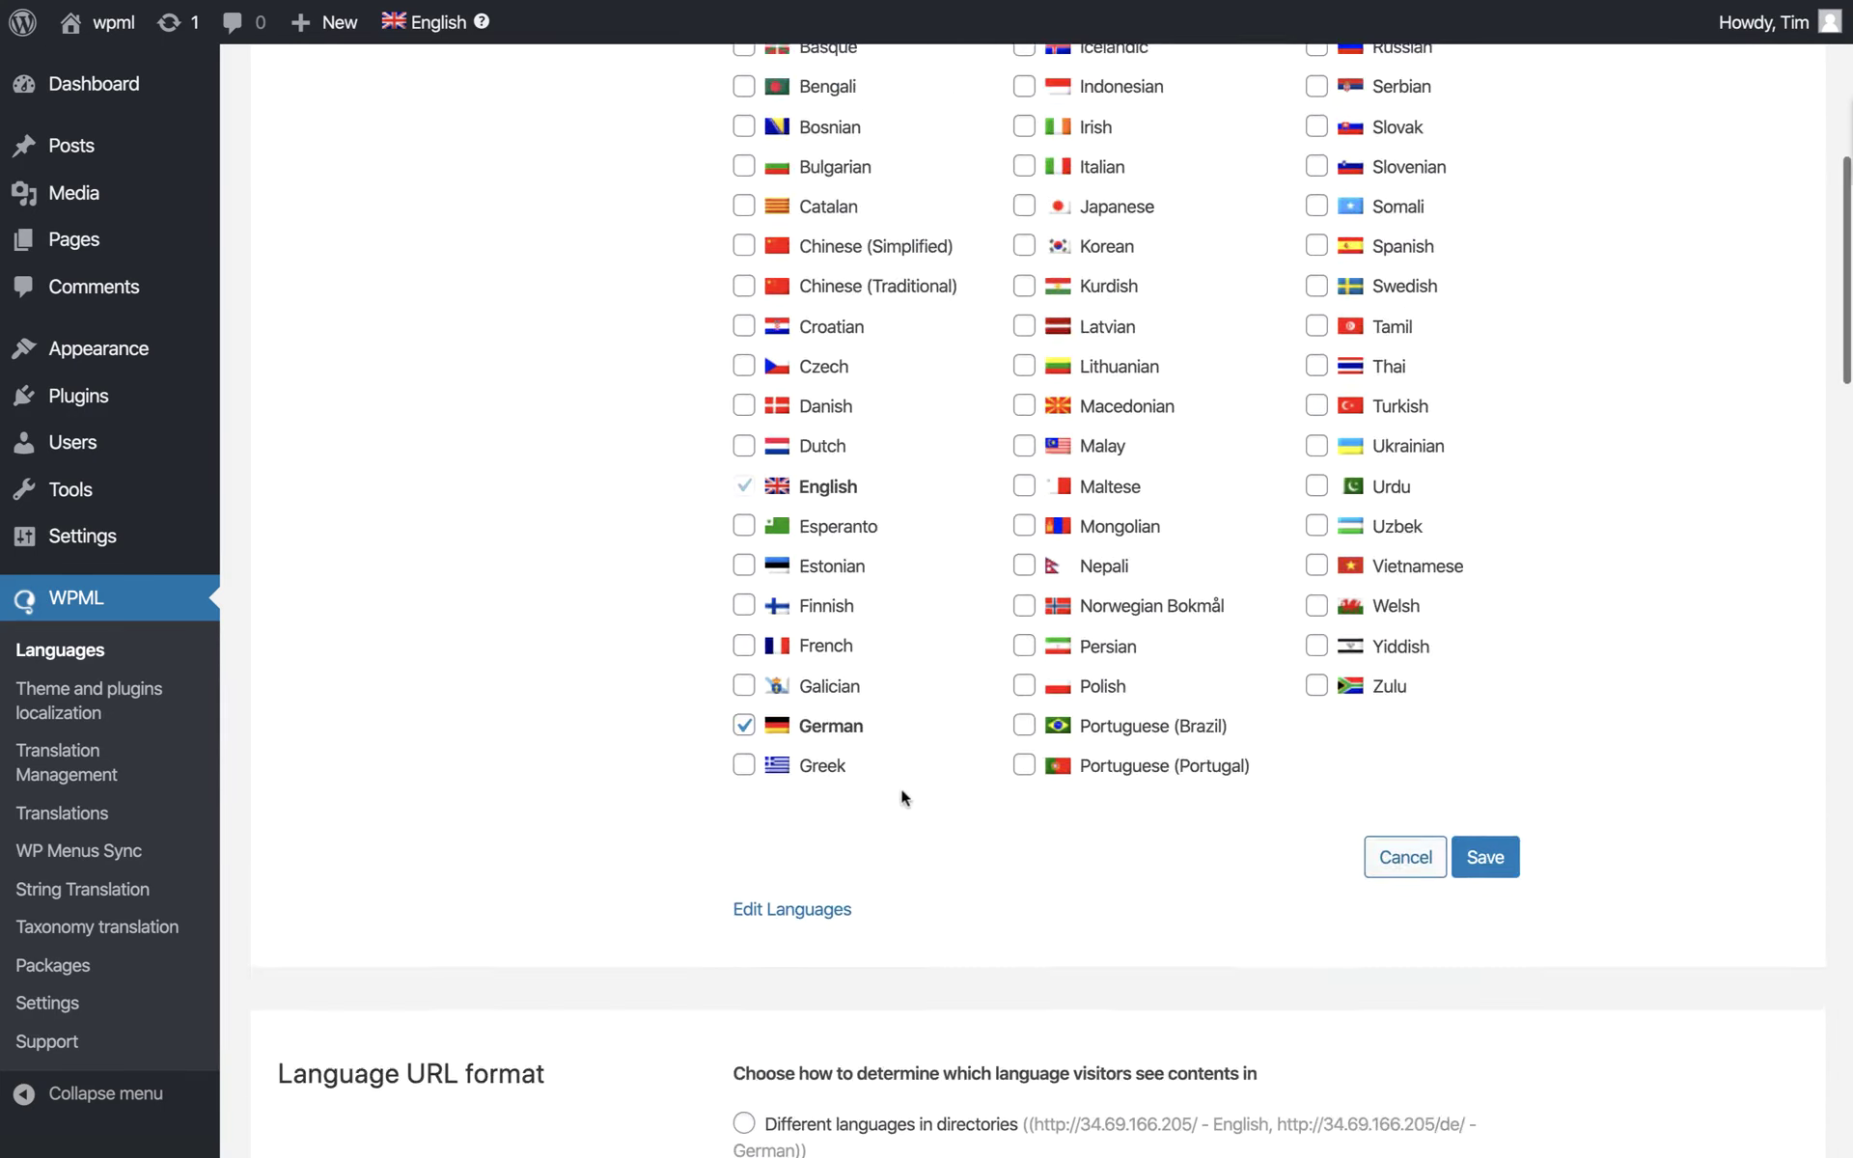
{"action": "left_click", "coordinate": [1473, 671]}
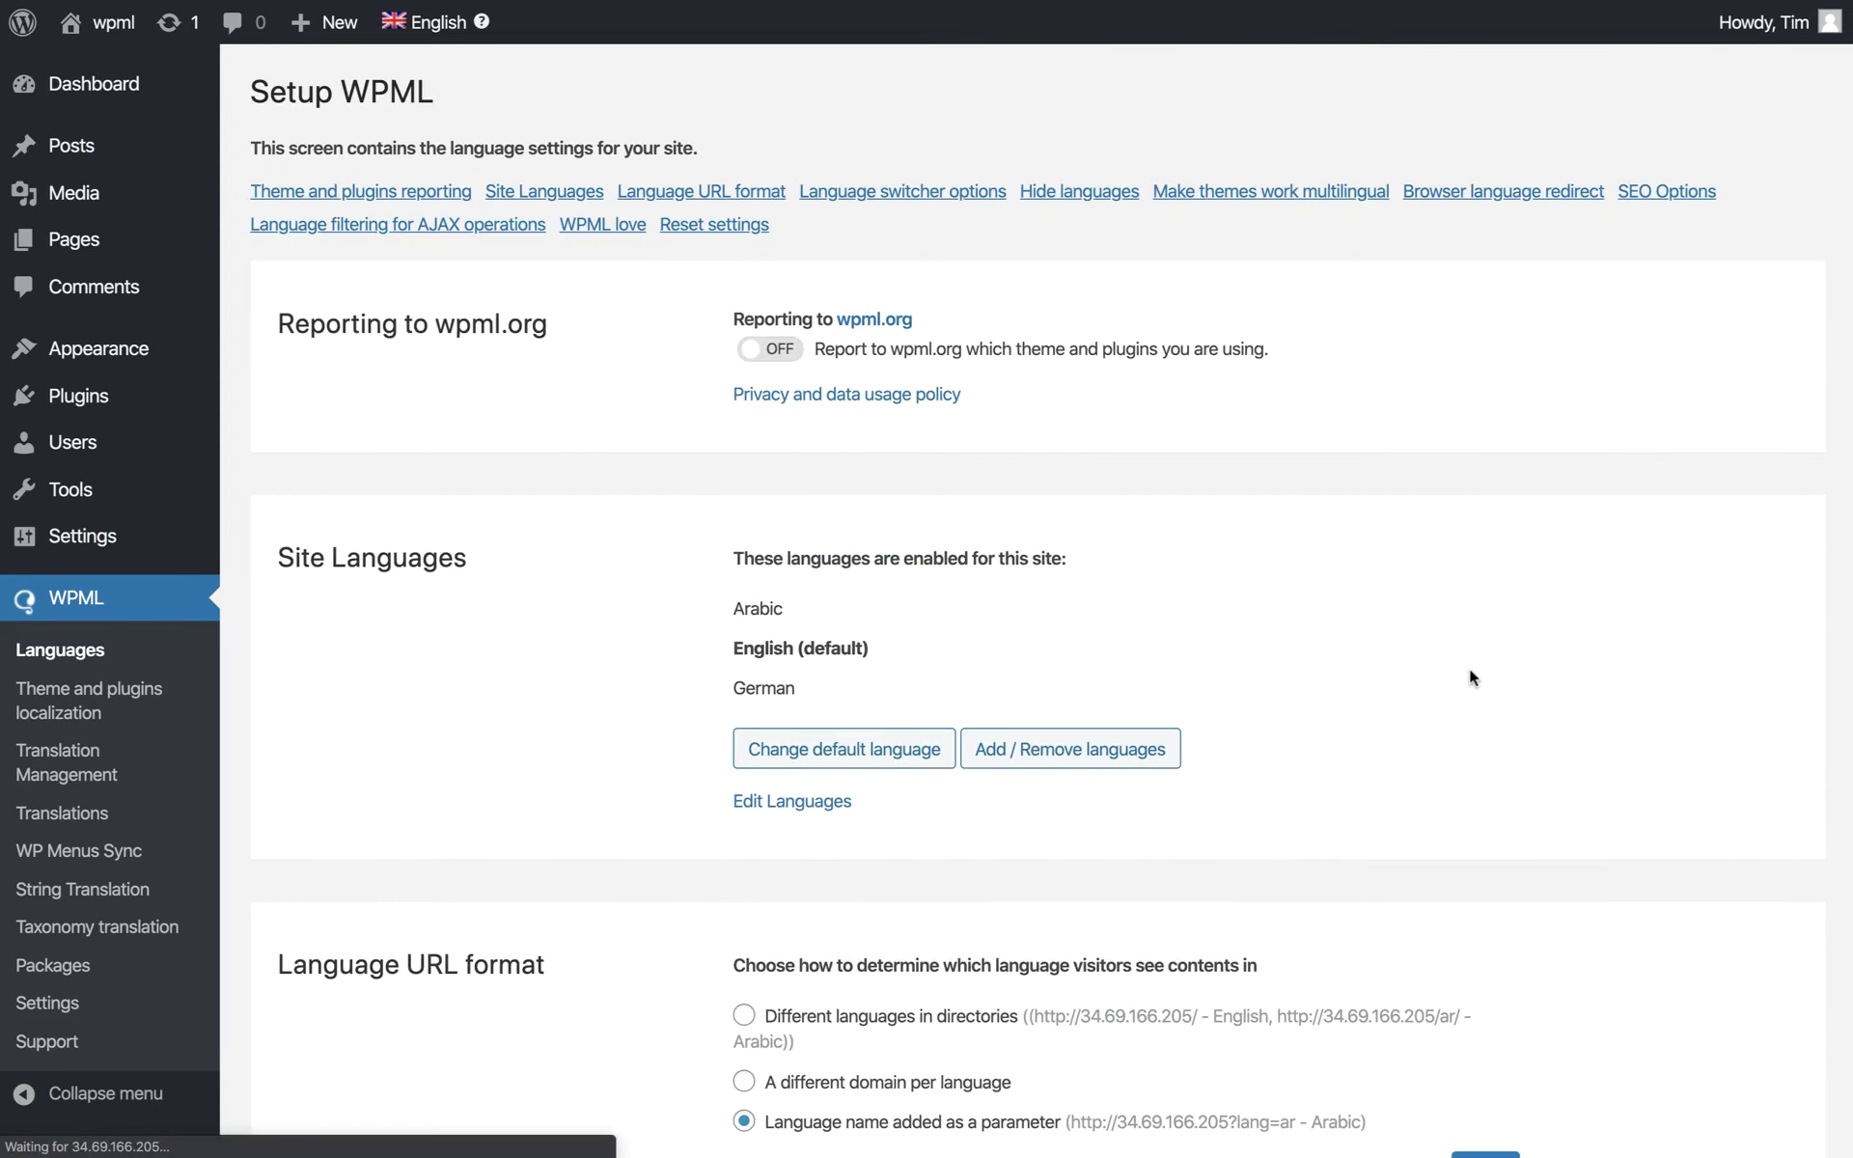
{"action": "scroll", "coordinate": [1469, 668], "scroll_direction": "down", "scroll_amount": 5}
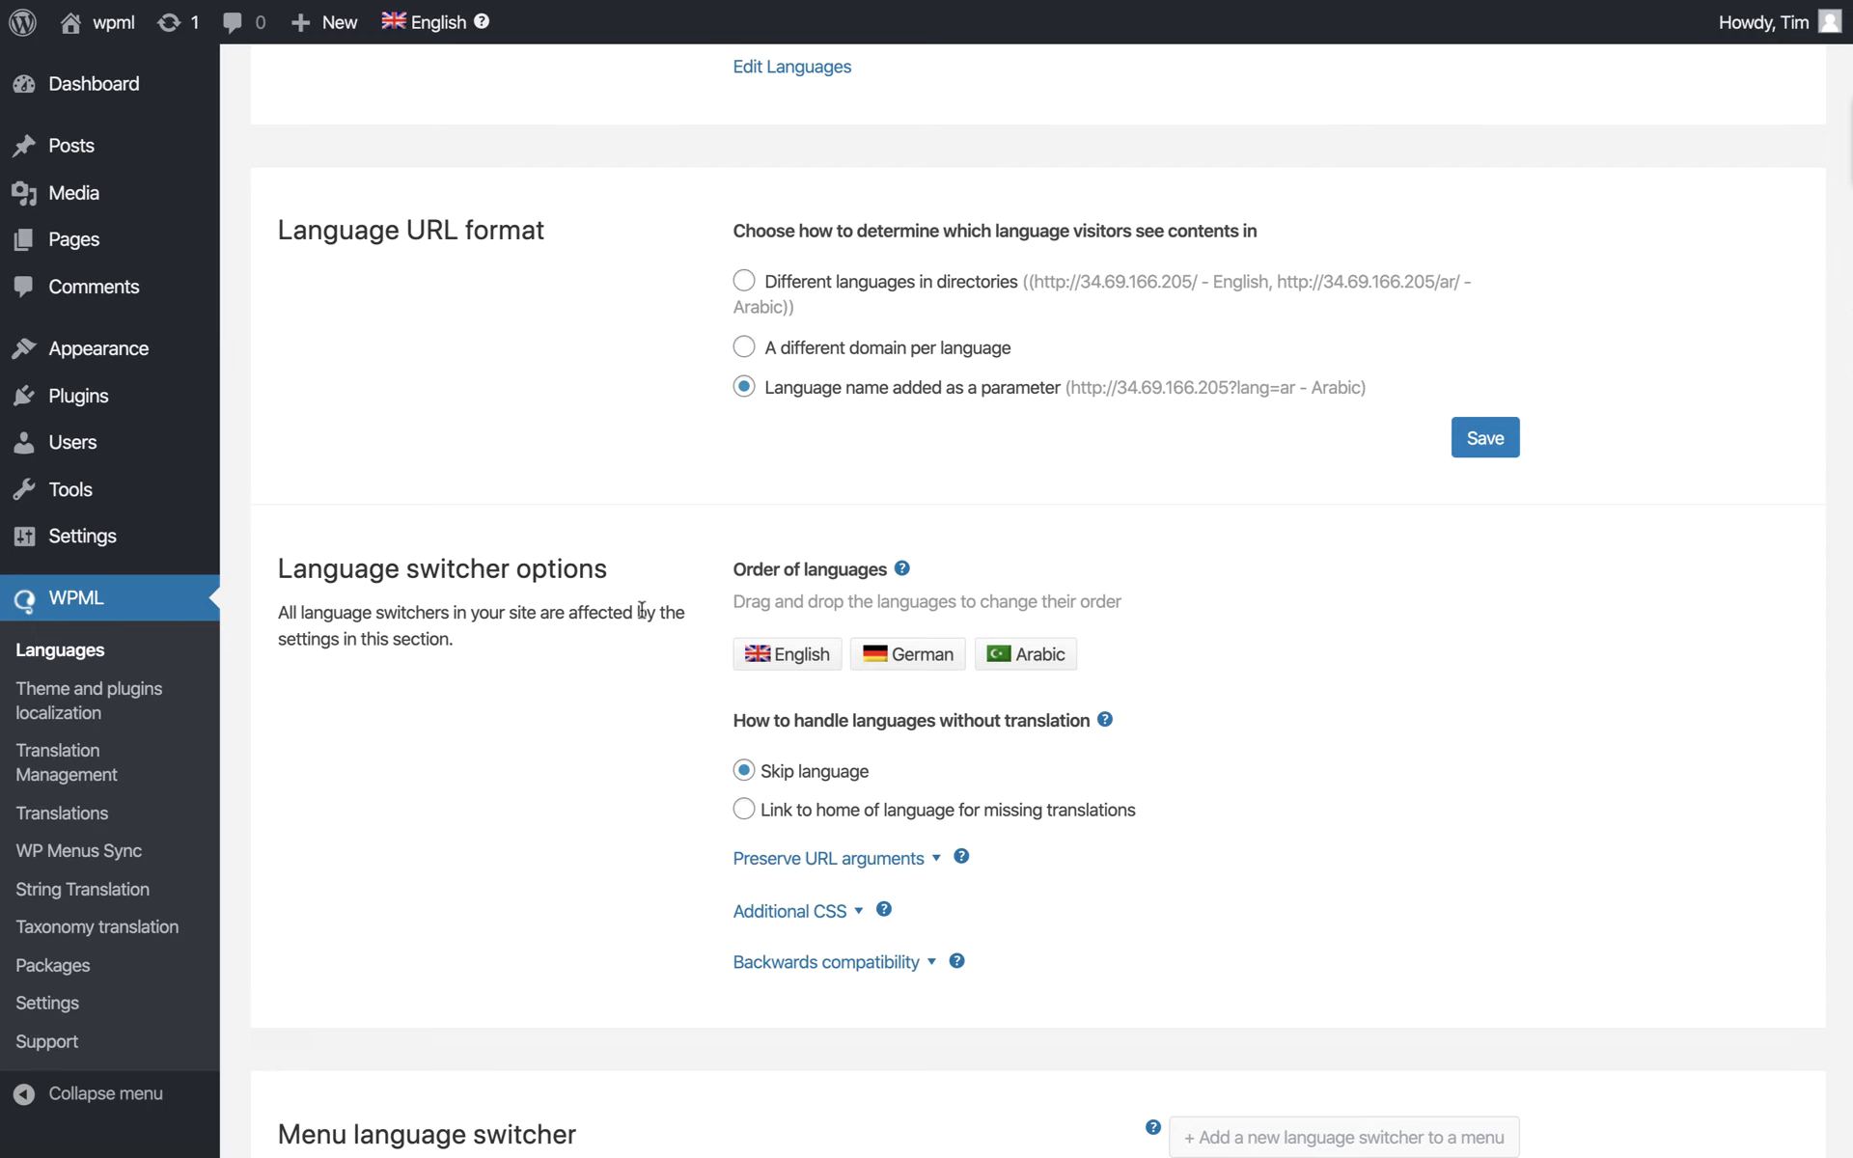
{"action": "scroll", "coordinate": [642, 616], "scroll_direction": "up", "scroll_amount": 1}
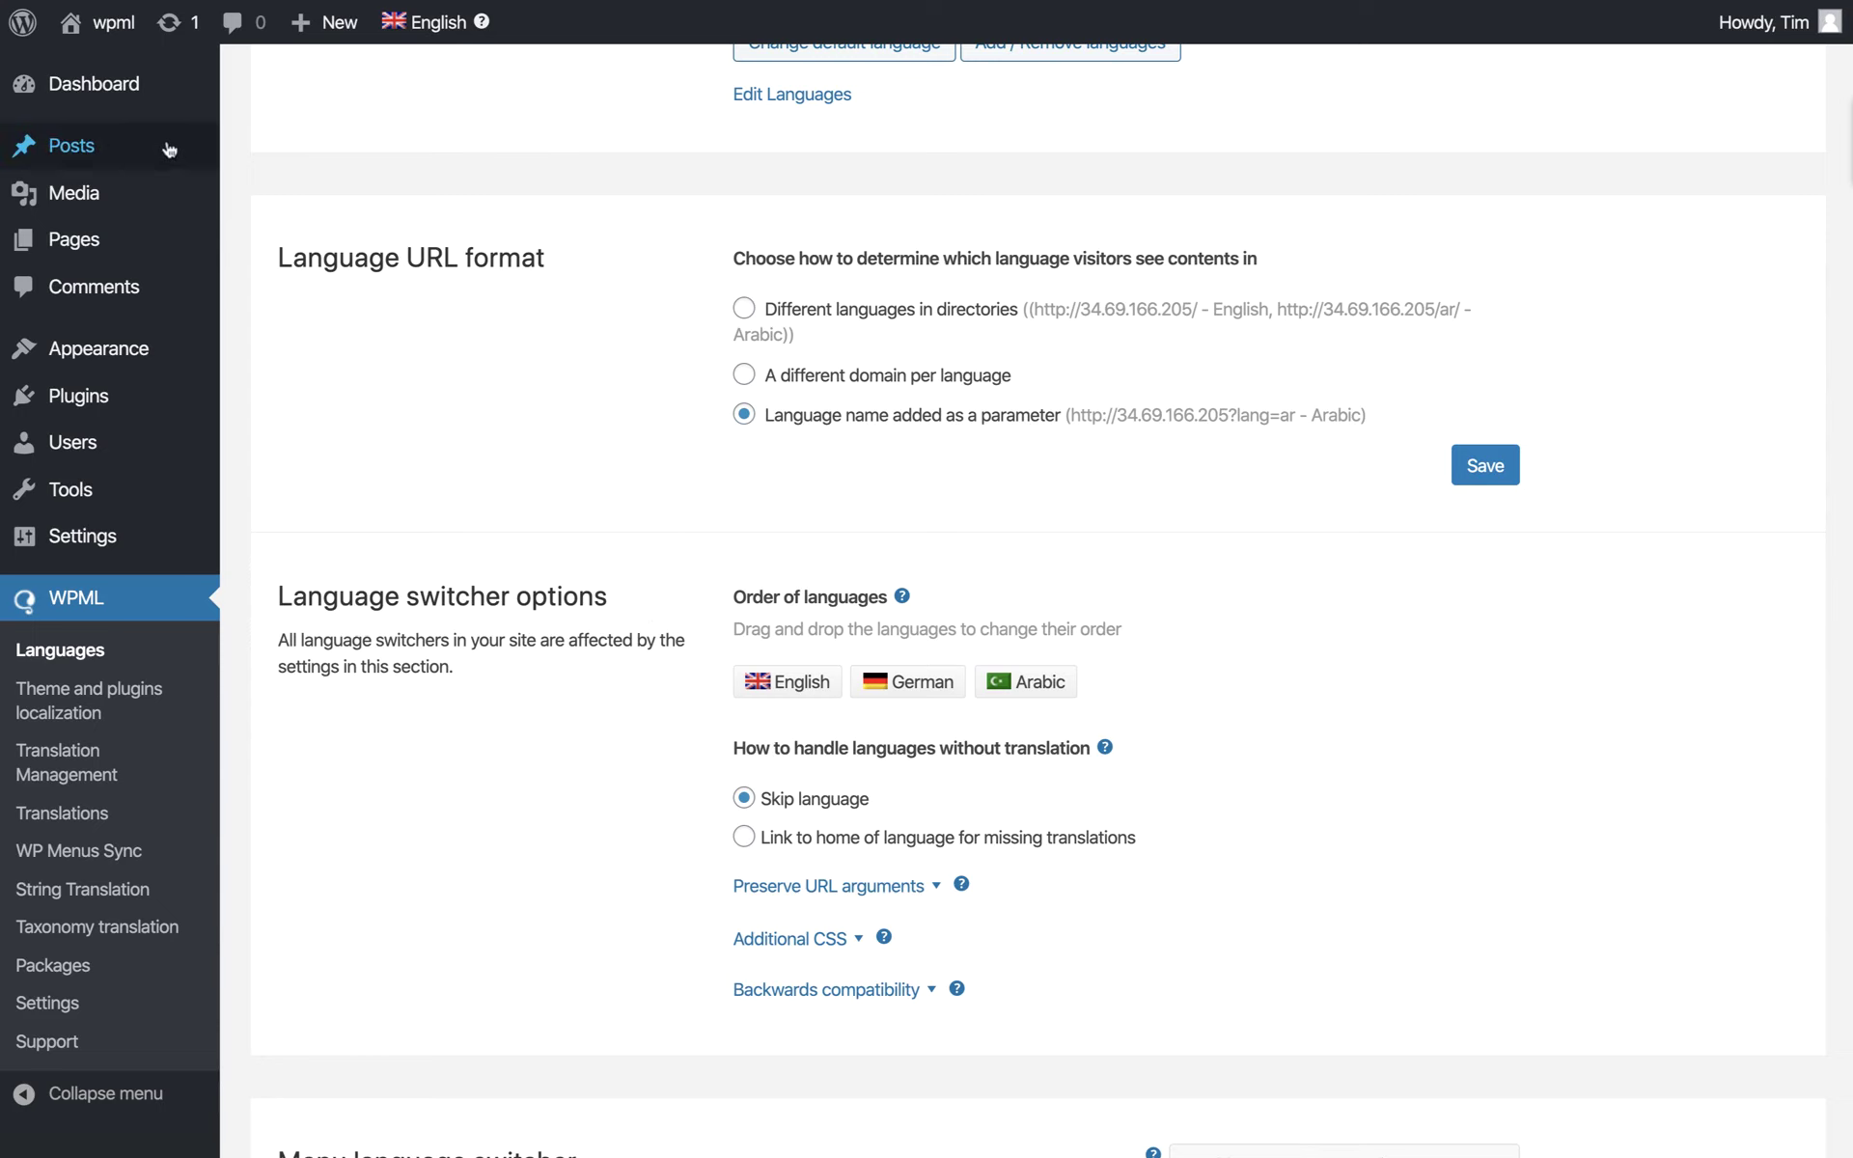
- Create post 'Wordpress Integration Test Post' with the Lilt integration paragraph and save it as a draft
{"action": "mouse_move", "coordinate": [170, 149]}
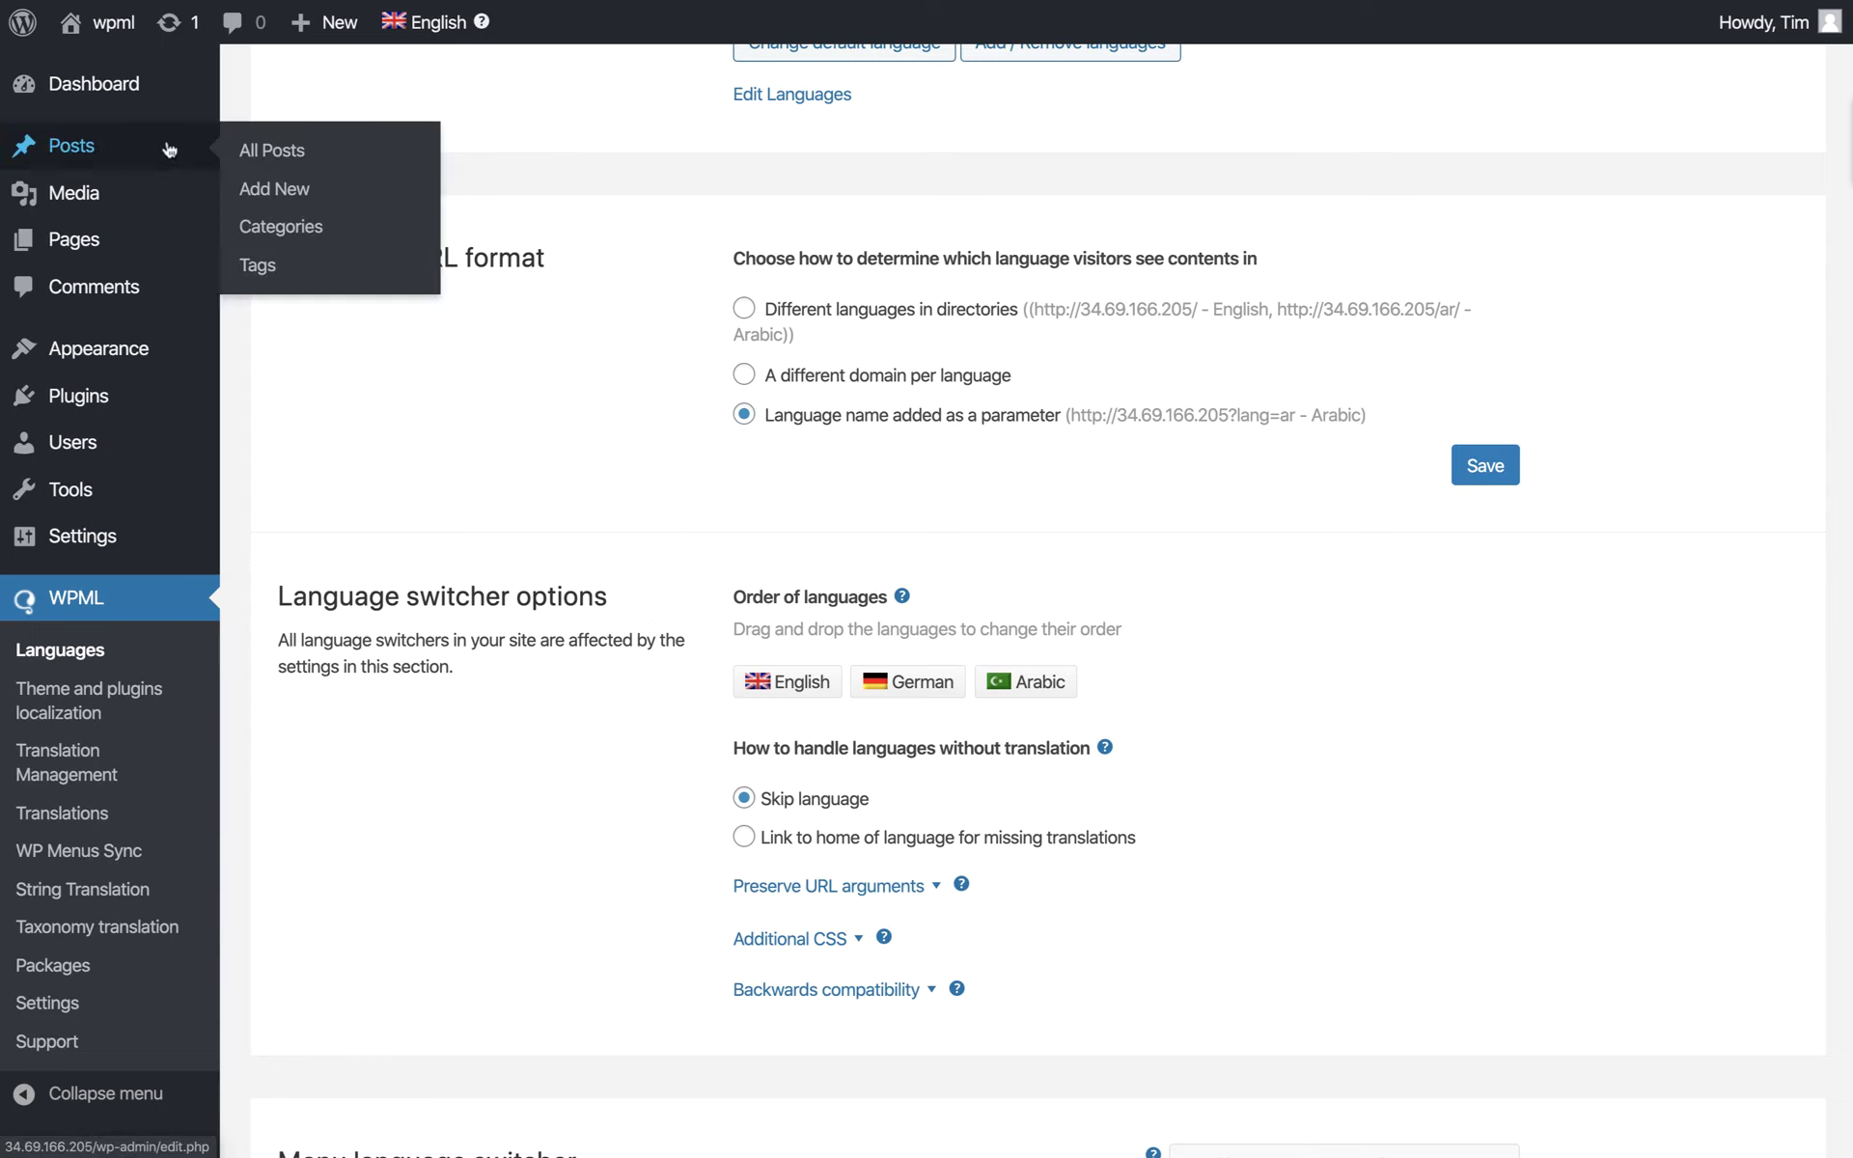
{"action": "left_click", "coordinate": [340, 195]}
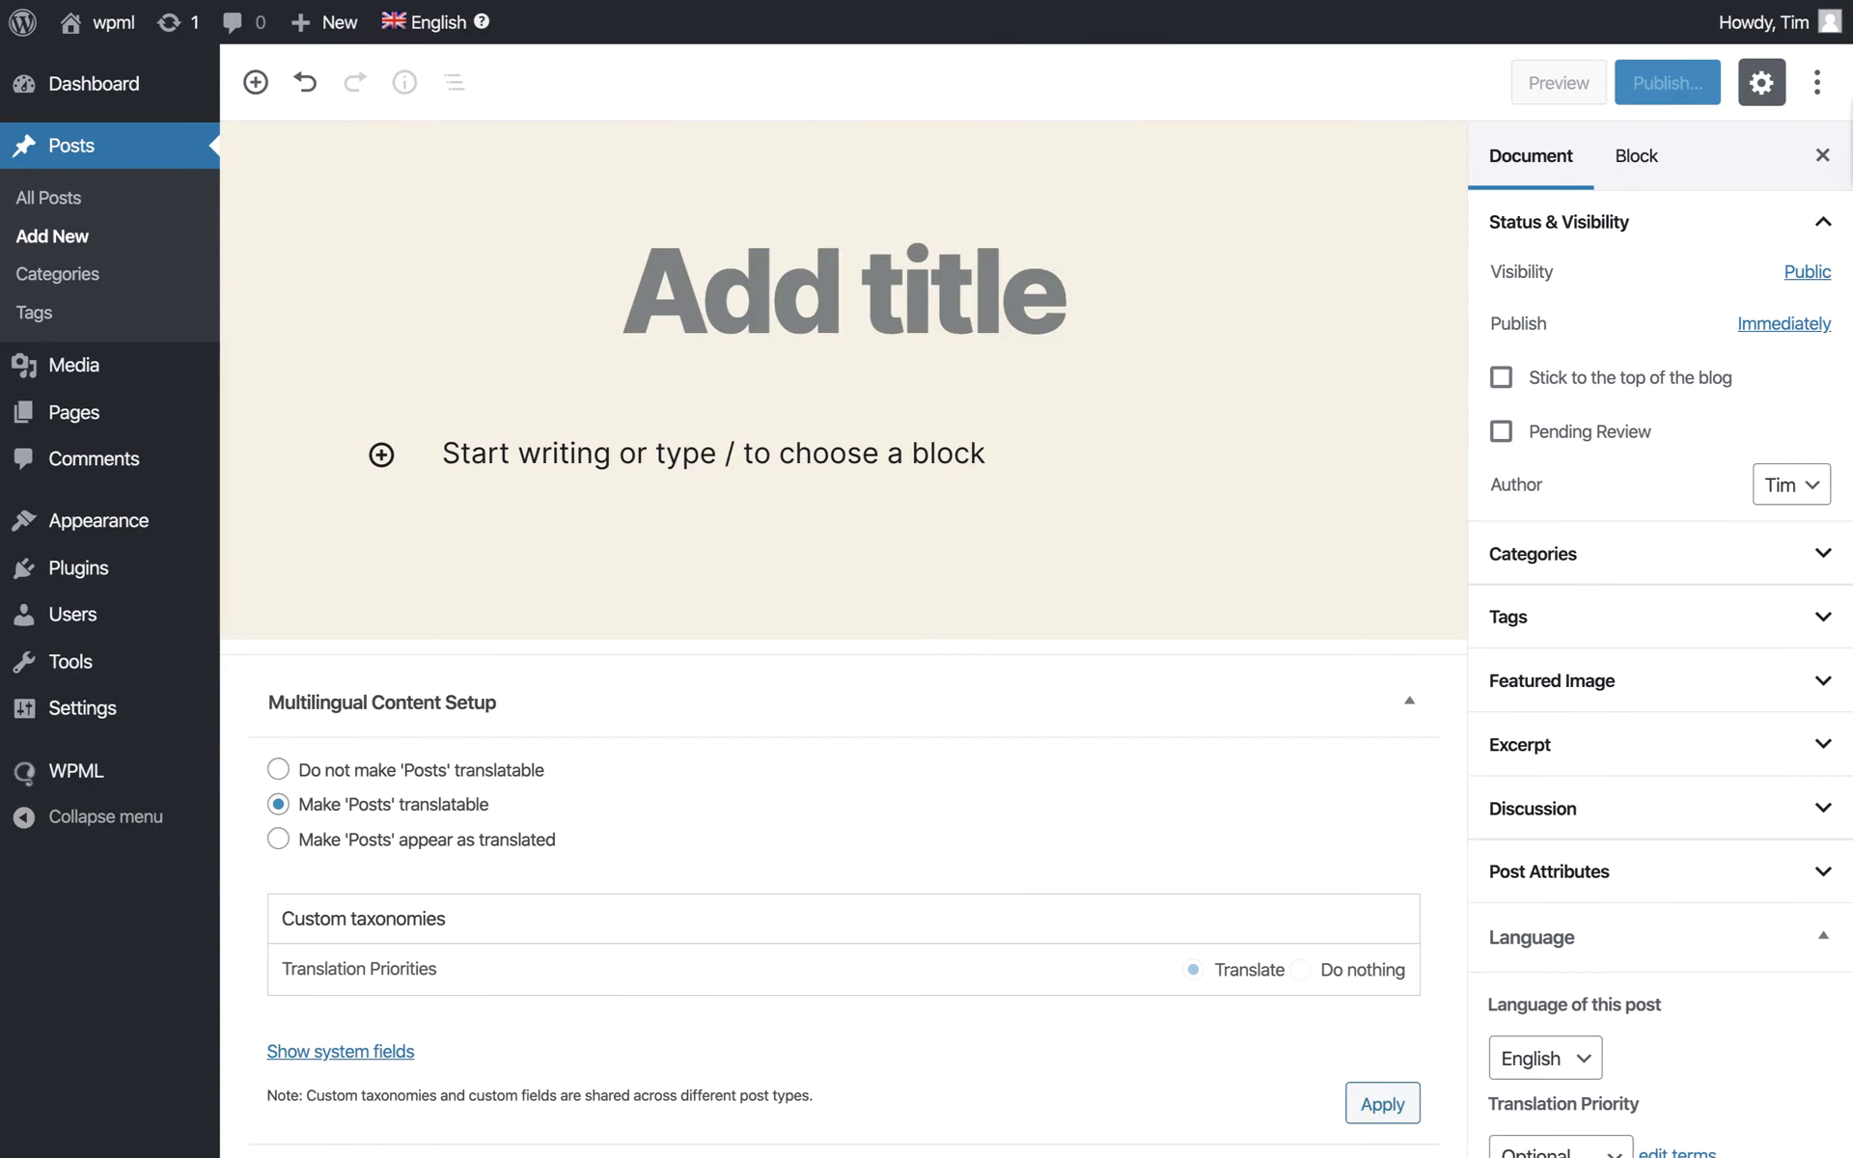
{"action": "type", "text": "Wordpress Integration T"}
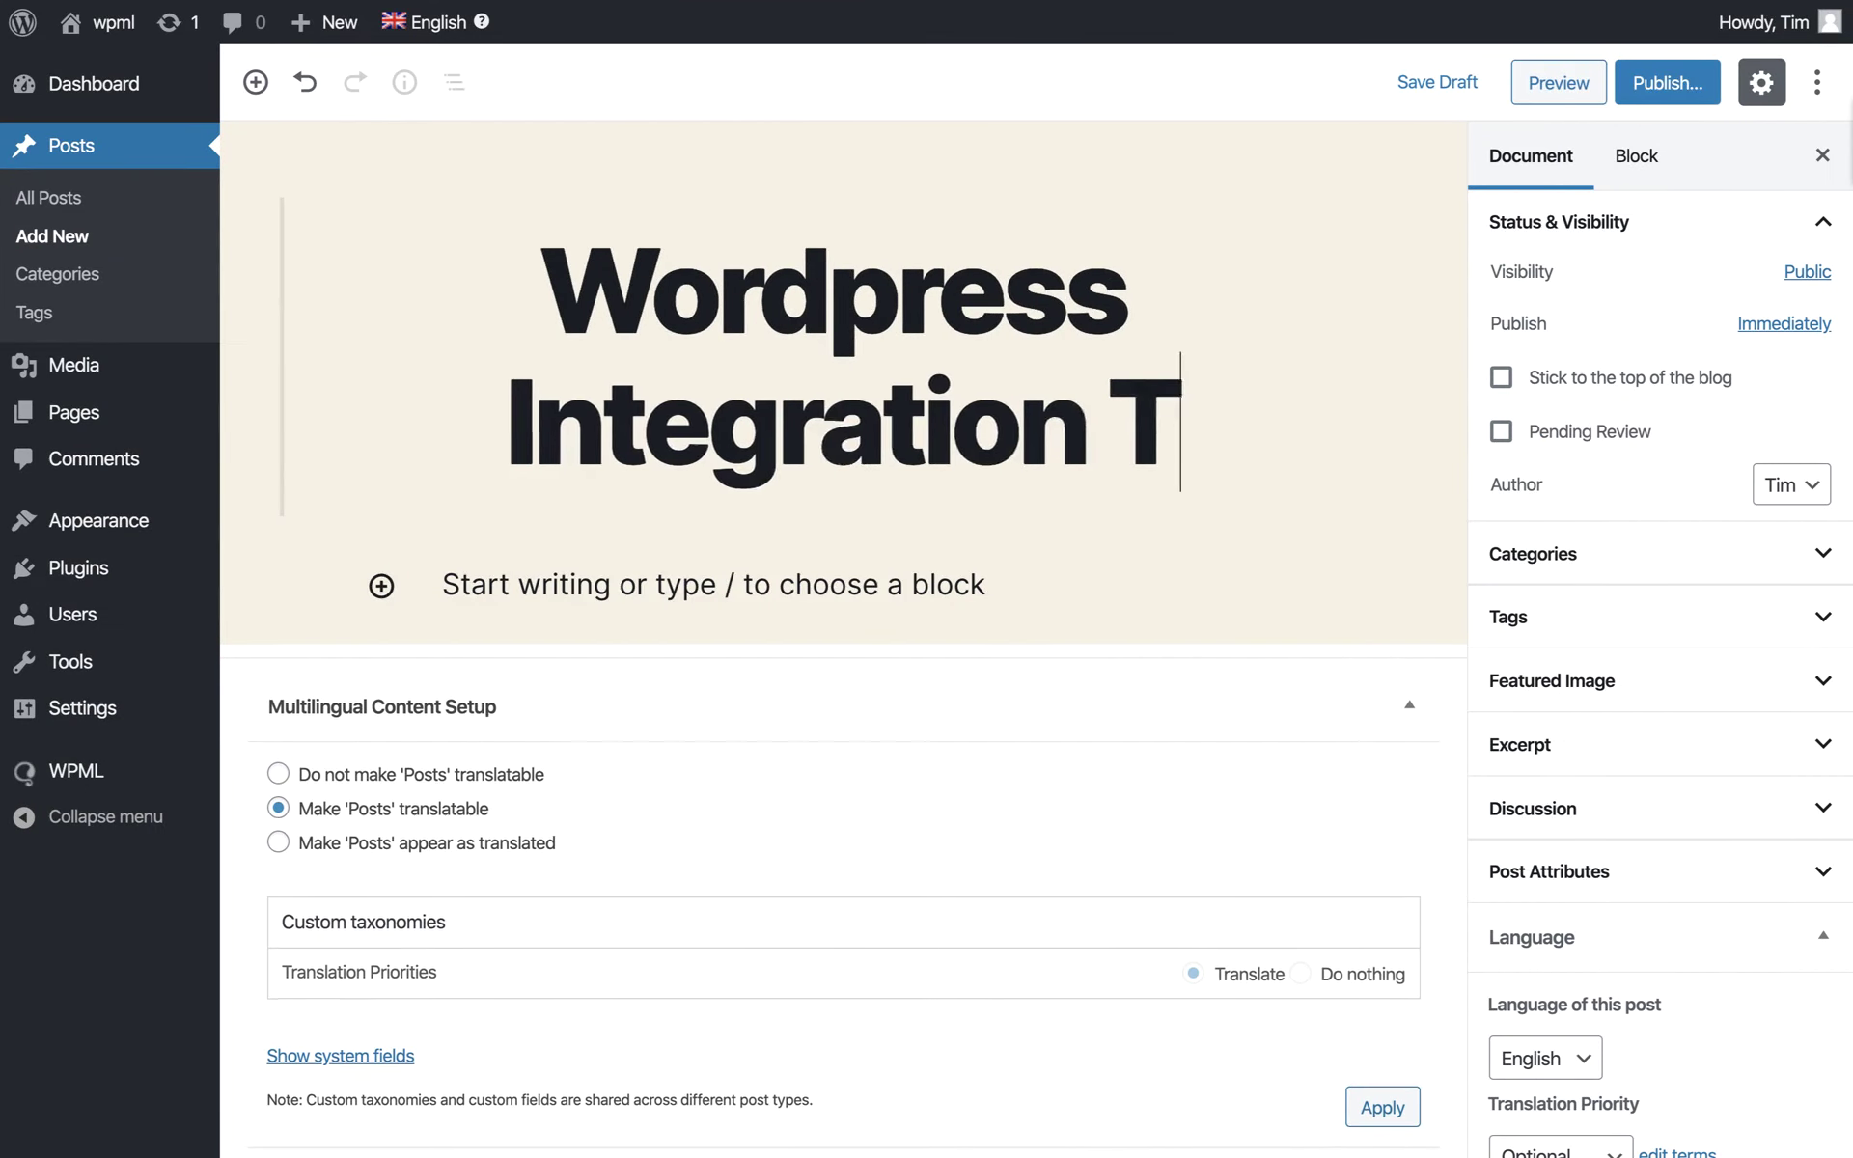
{"action": "type", "text": "est Post"}
{"action": "key", "text": "Return"}
{"action": "type", "text": "This post i"}
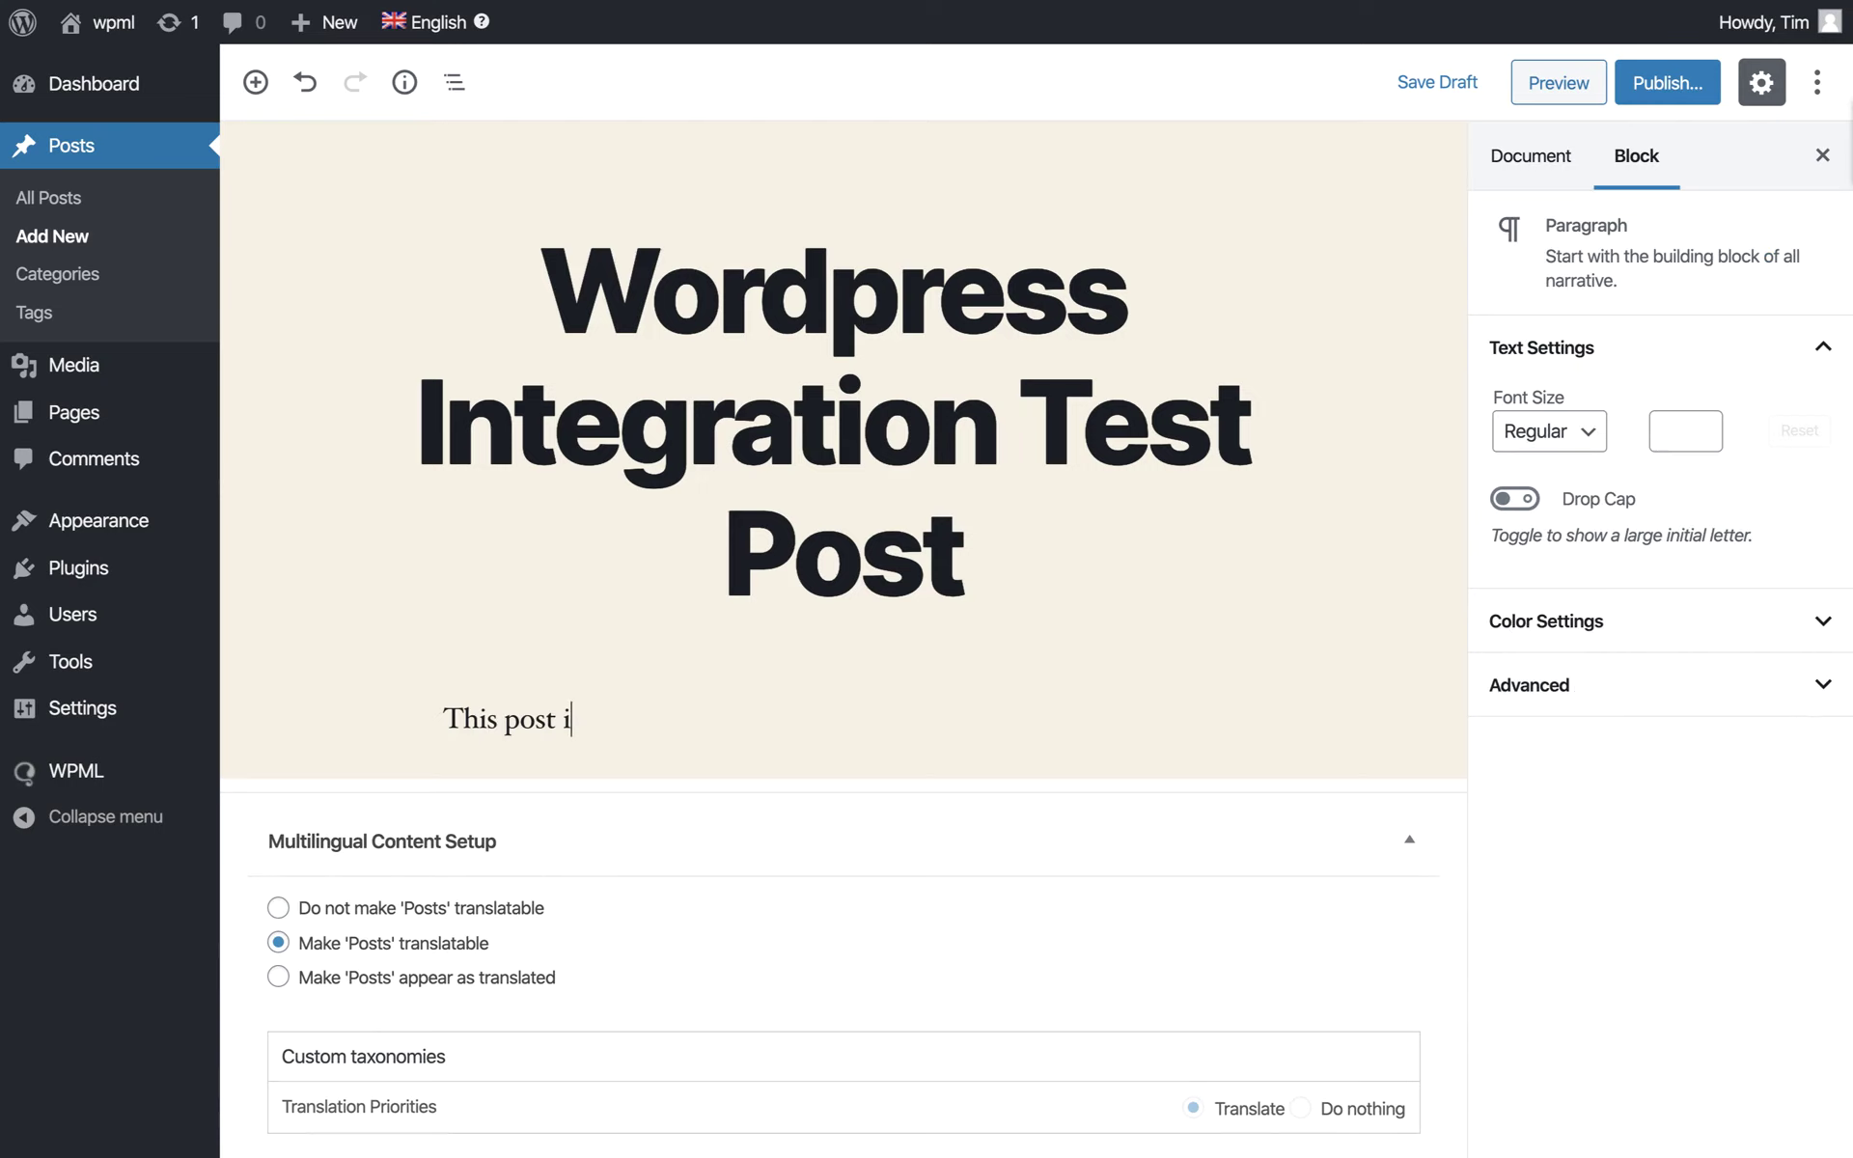
{"action": "type", "text": "s to demonstrate the Wordpress integra"}
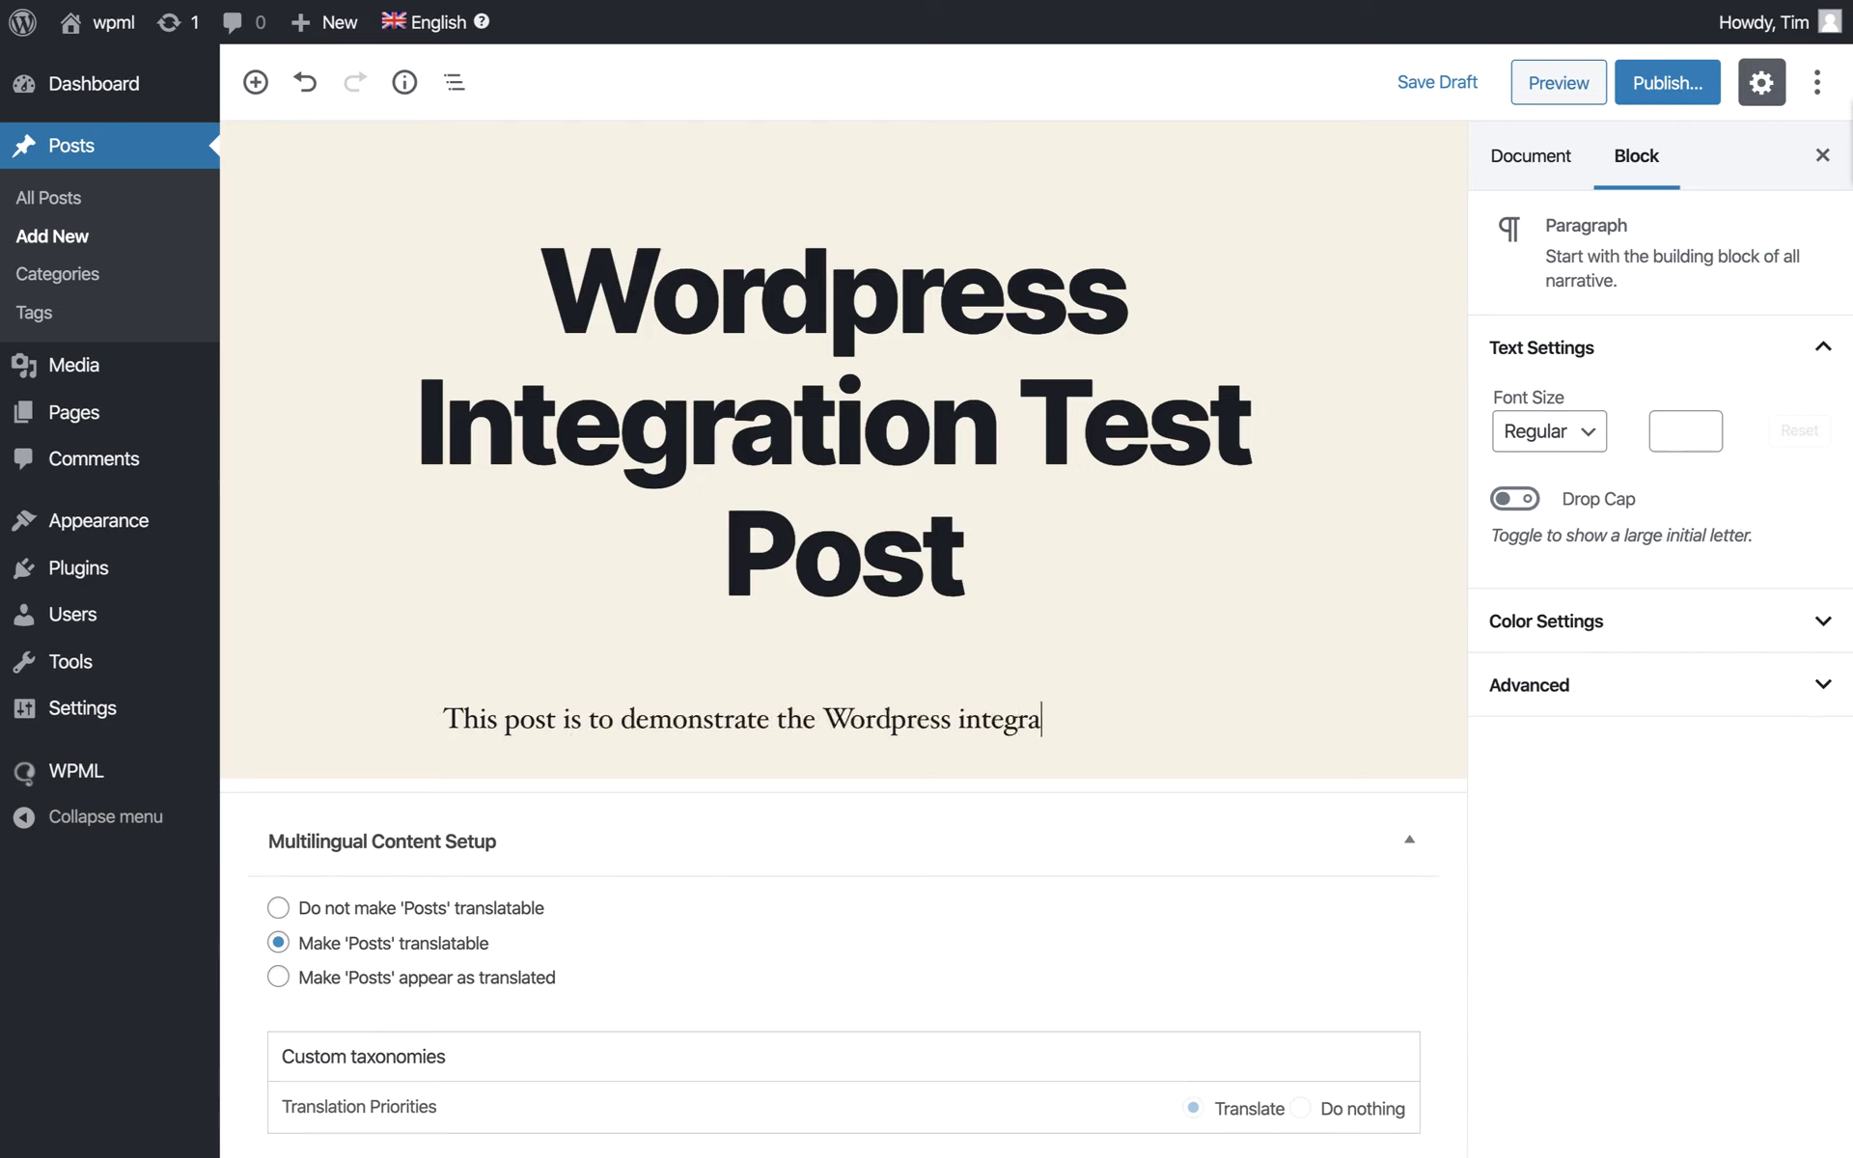
{"action": "type", "text": "tion with Lilt, showing off all th"}
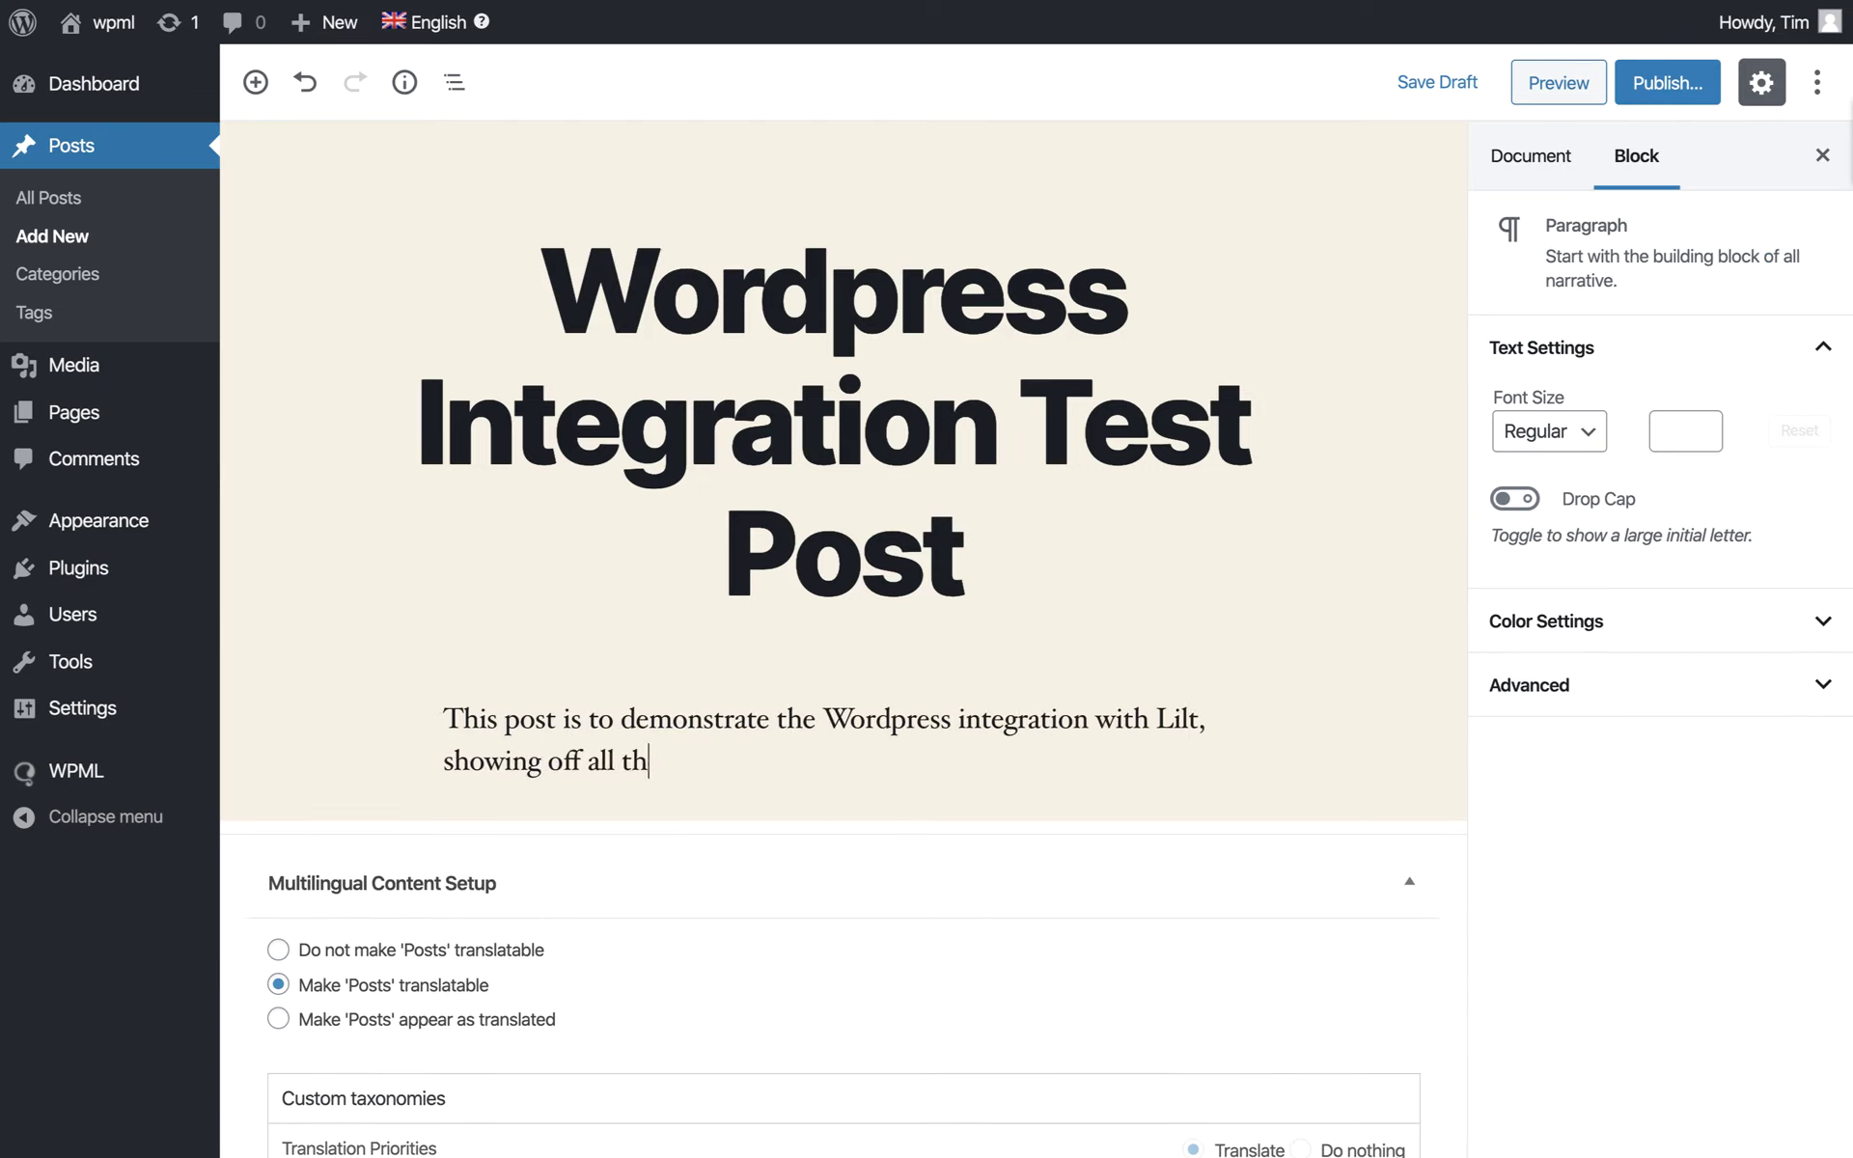
{"action": "type", "text": "e great capabilities."}
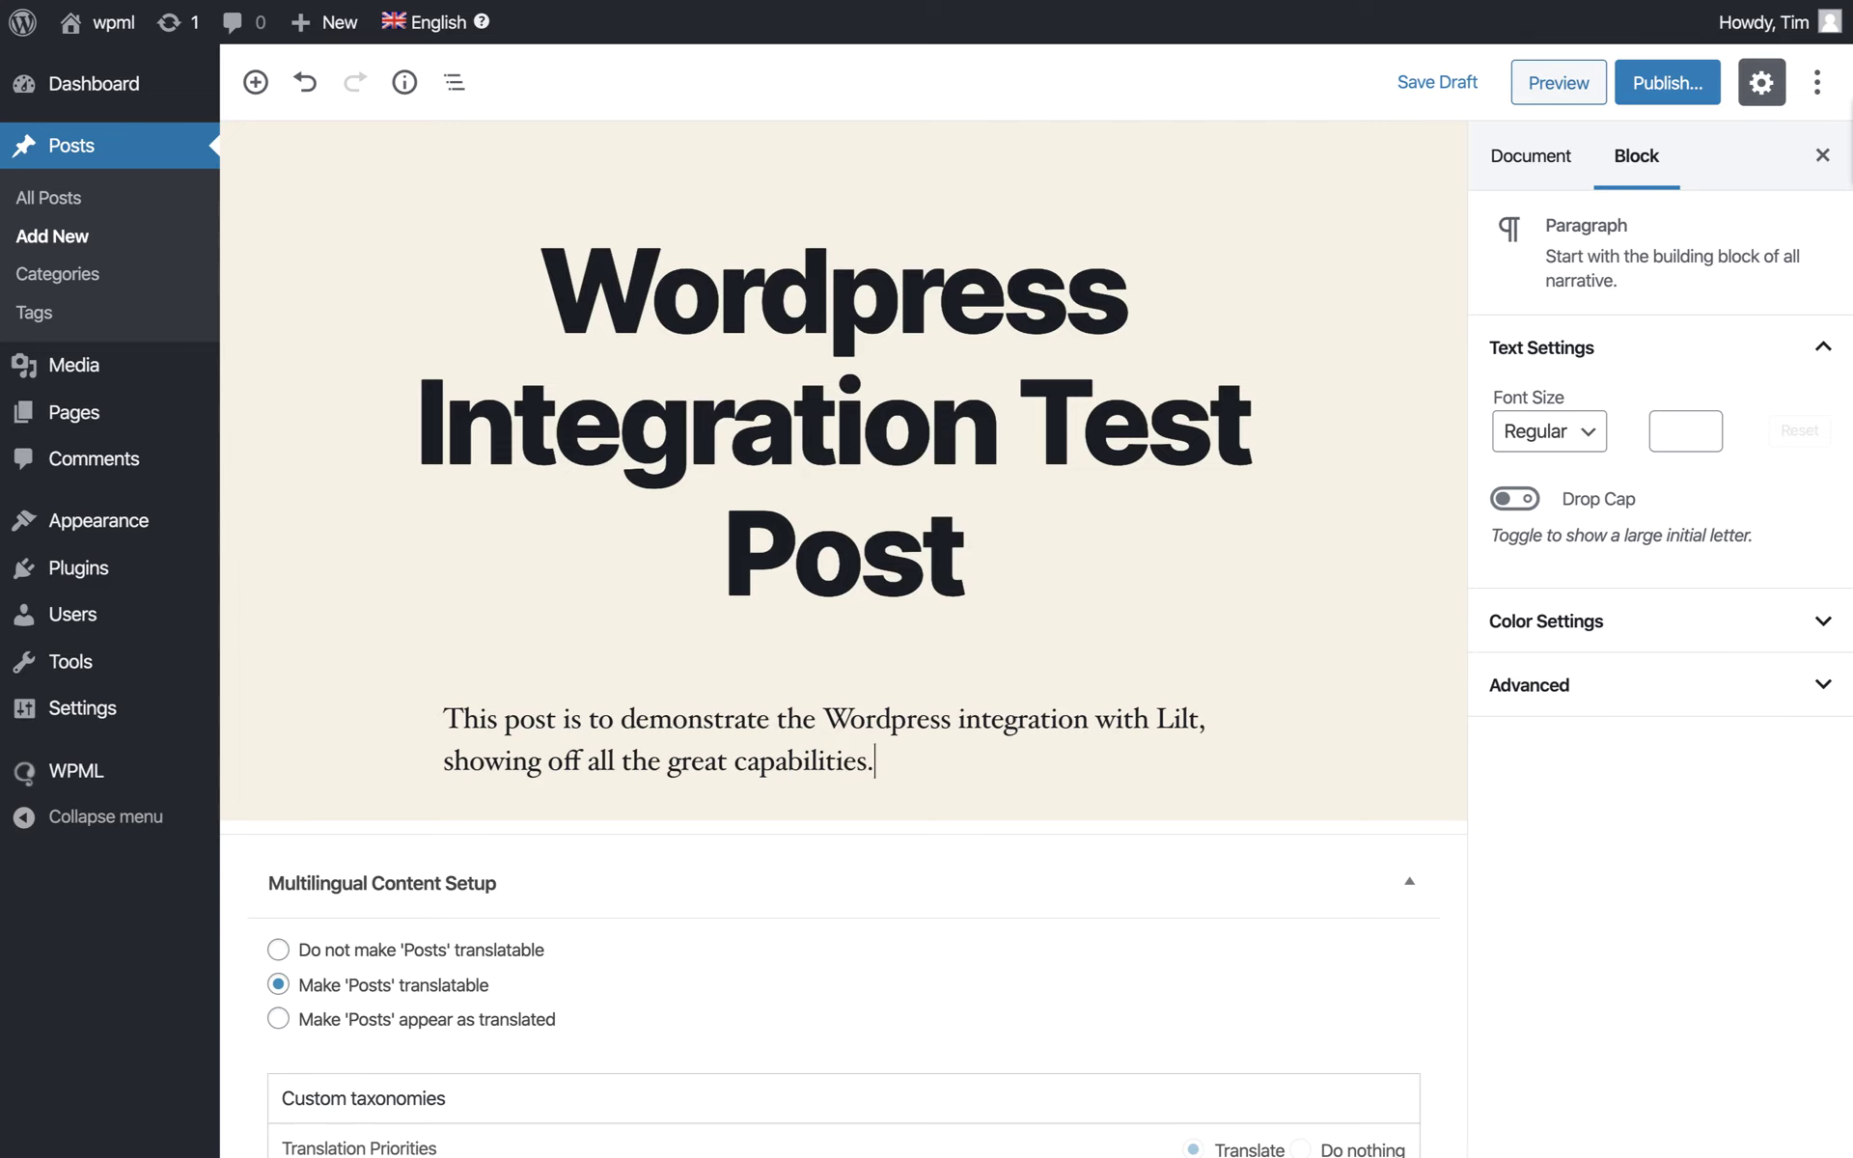
{"action": "left_click", "coordinate": [1438, 82]}
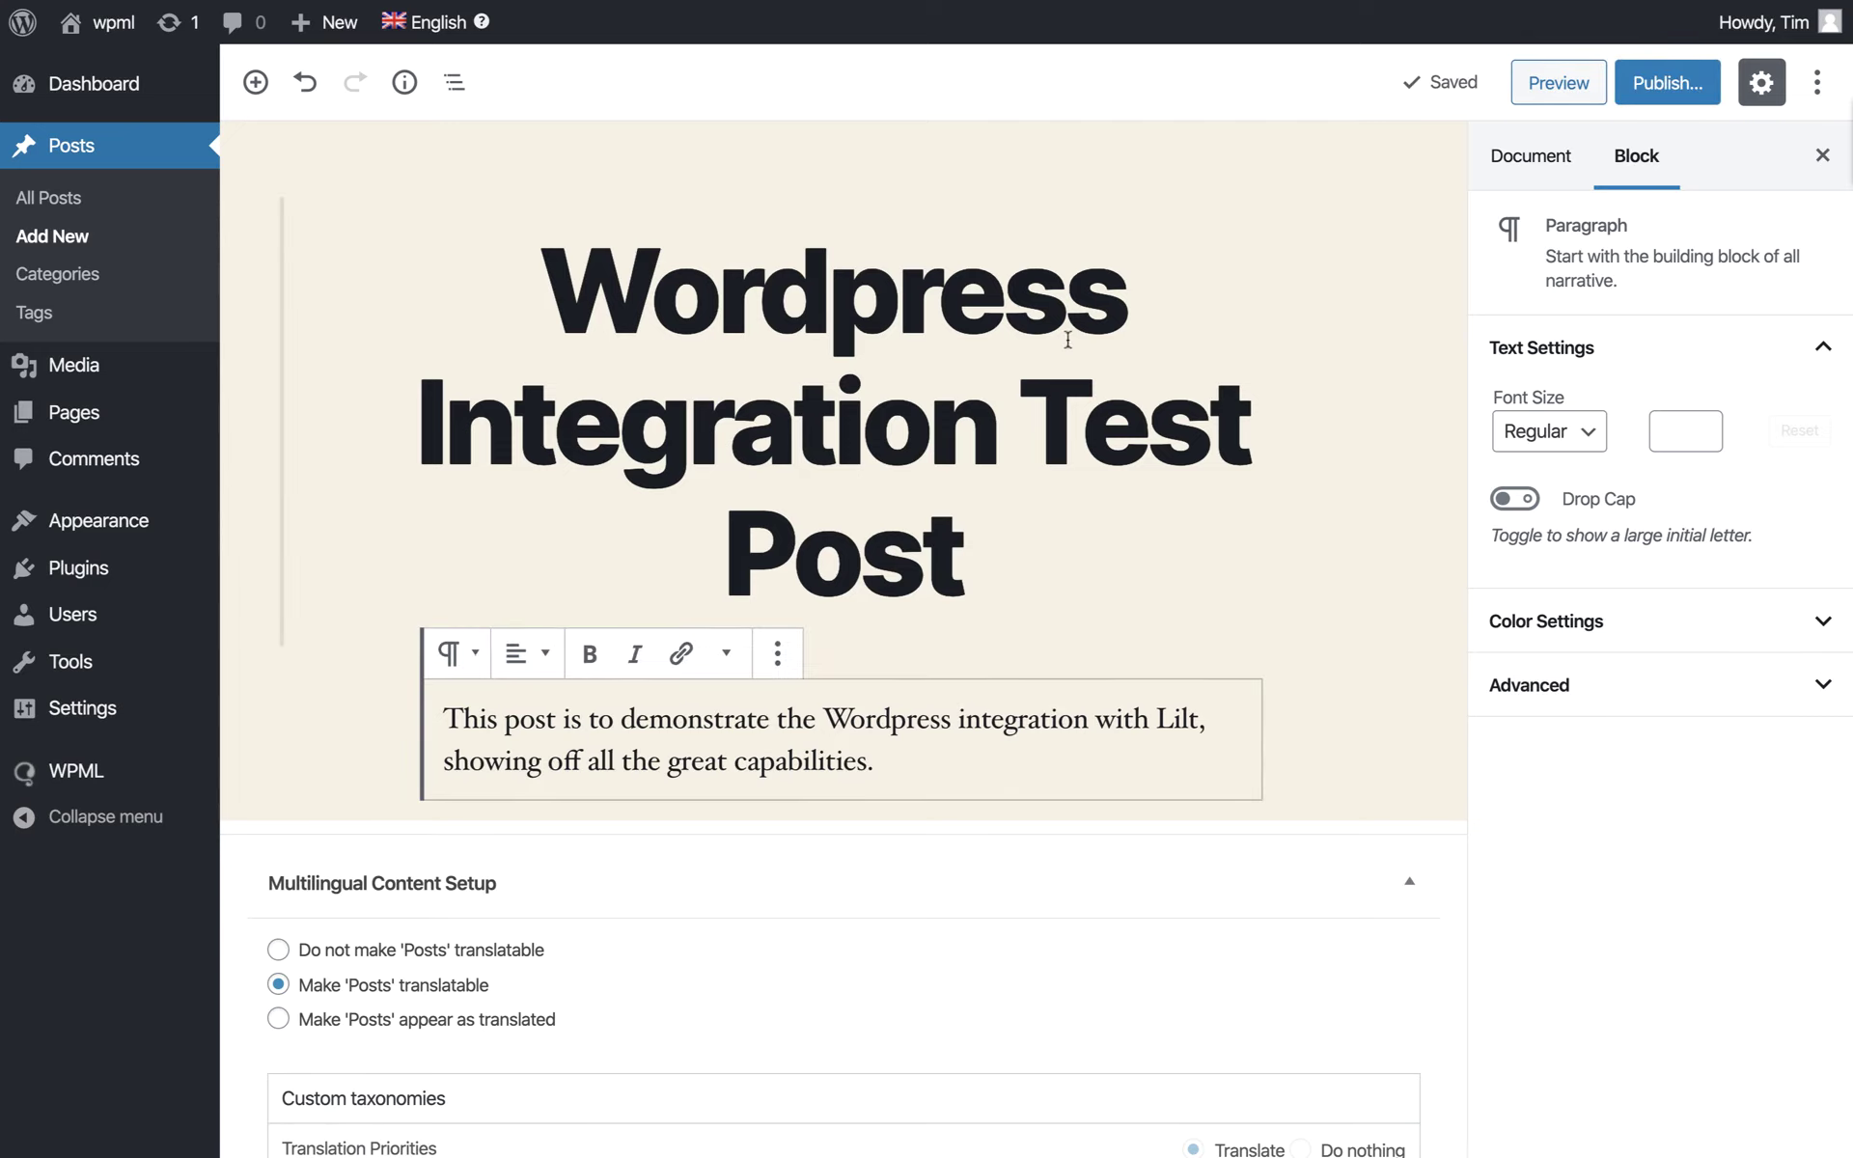
- Select the Wordpress Integration Test Post, set Arabic to Do nothing, and add it to the basket
{"action": "mouse_move", "coordinate": [77, 771]}
{"action": "left_click", "coordinate": [303, 758]}
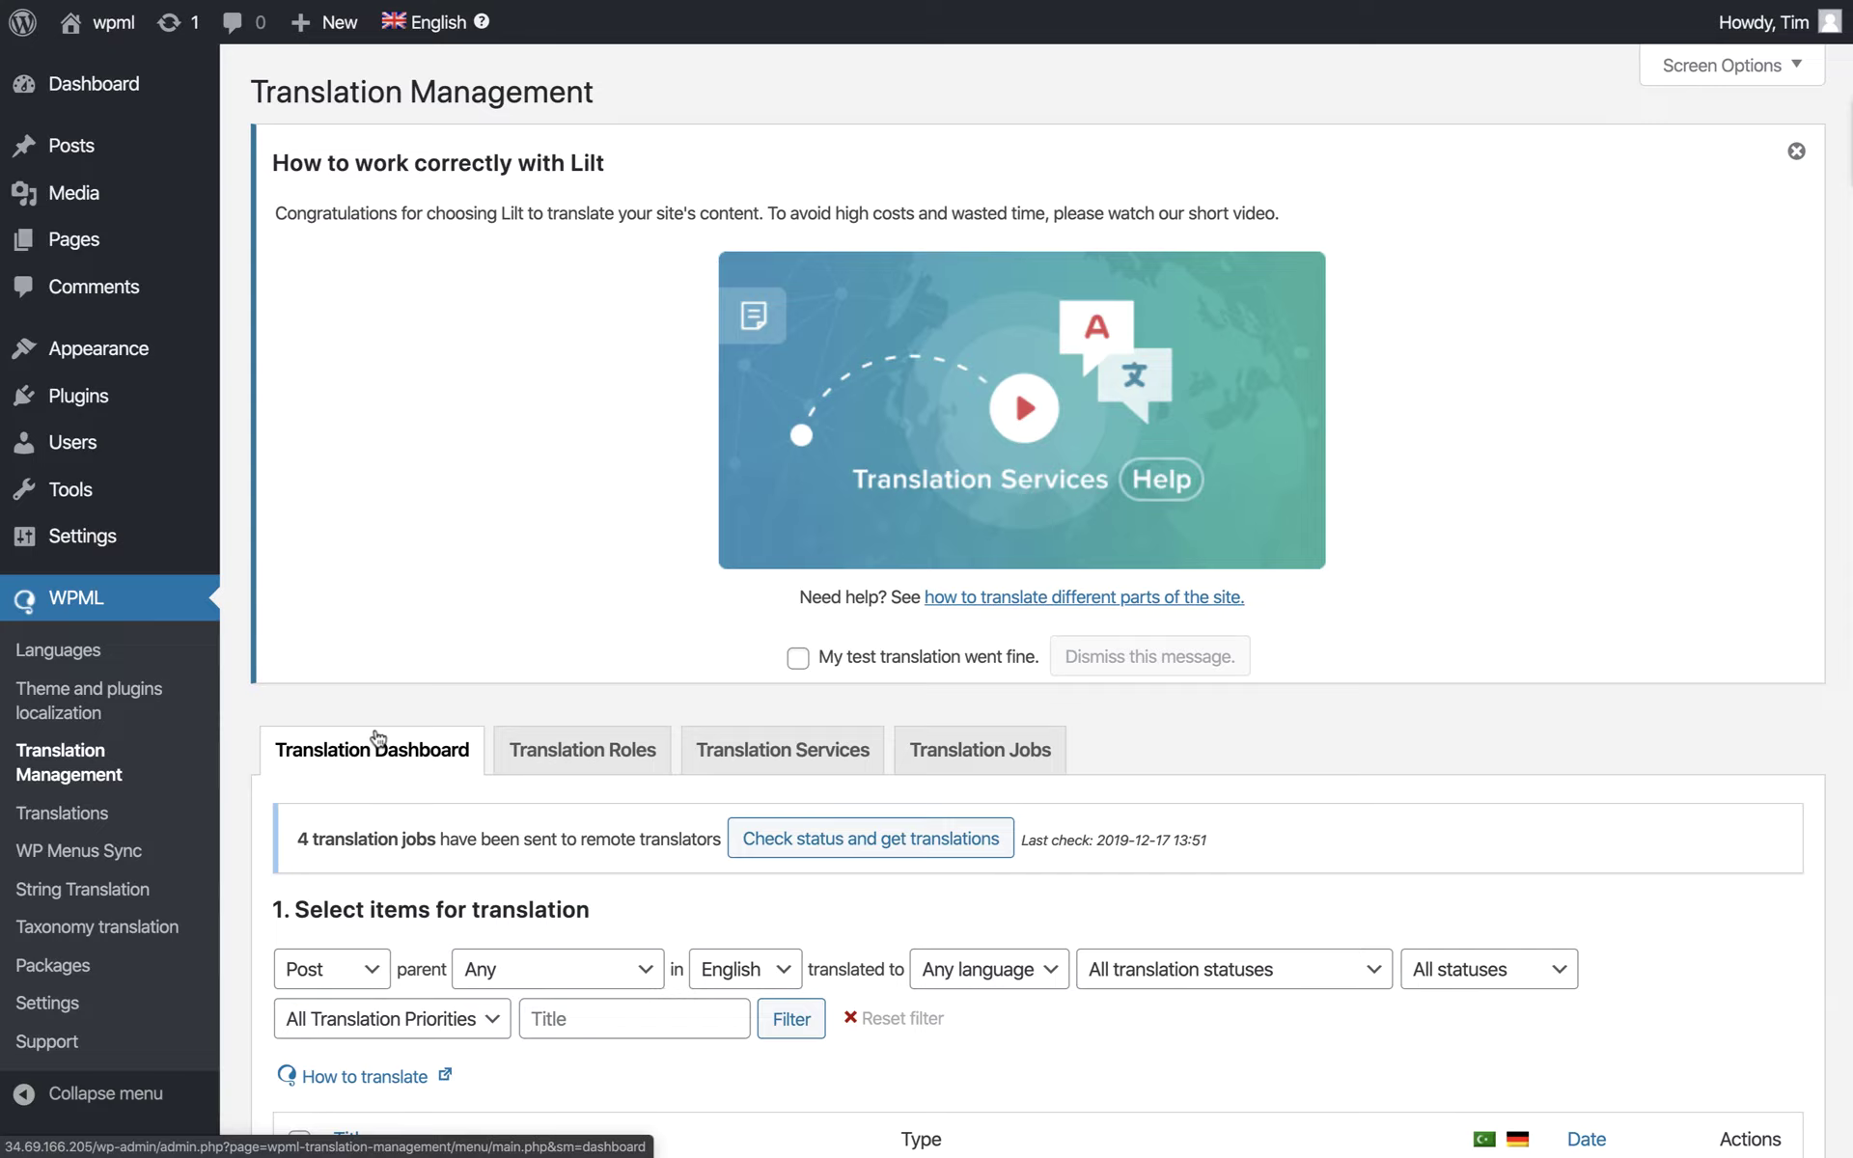
{"action": "scroll", "coordinate": [381, 763], "scroll_direction": "down", "scroll_amount": 3}
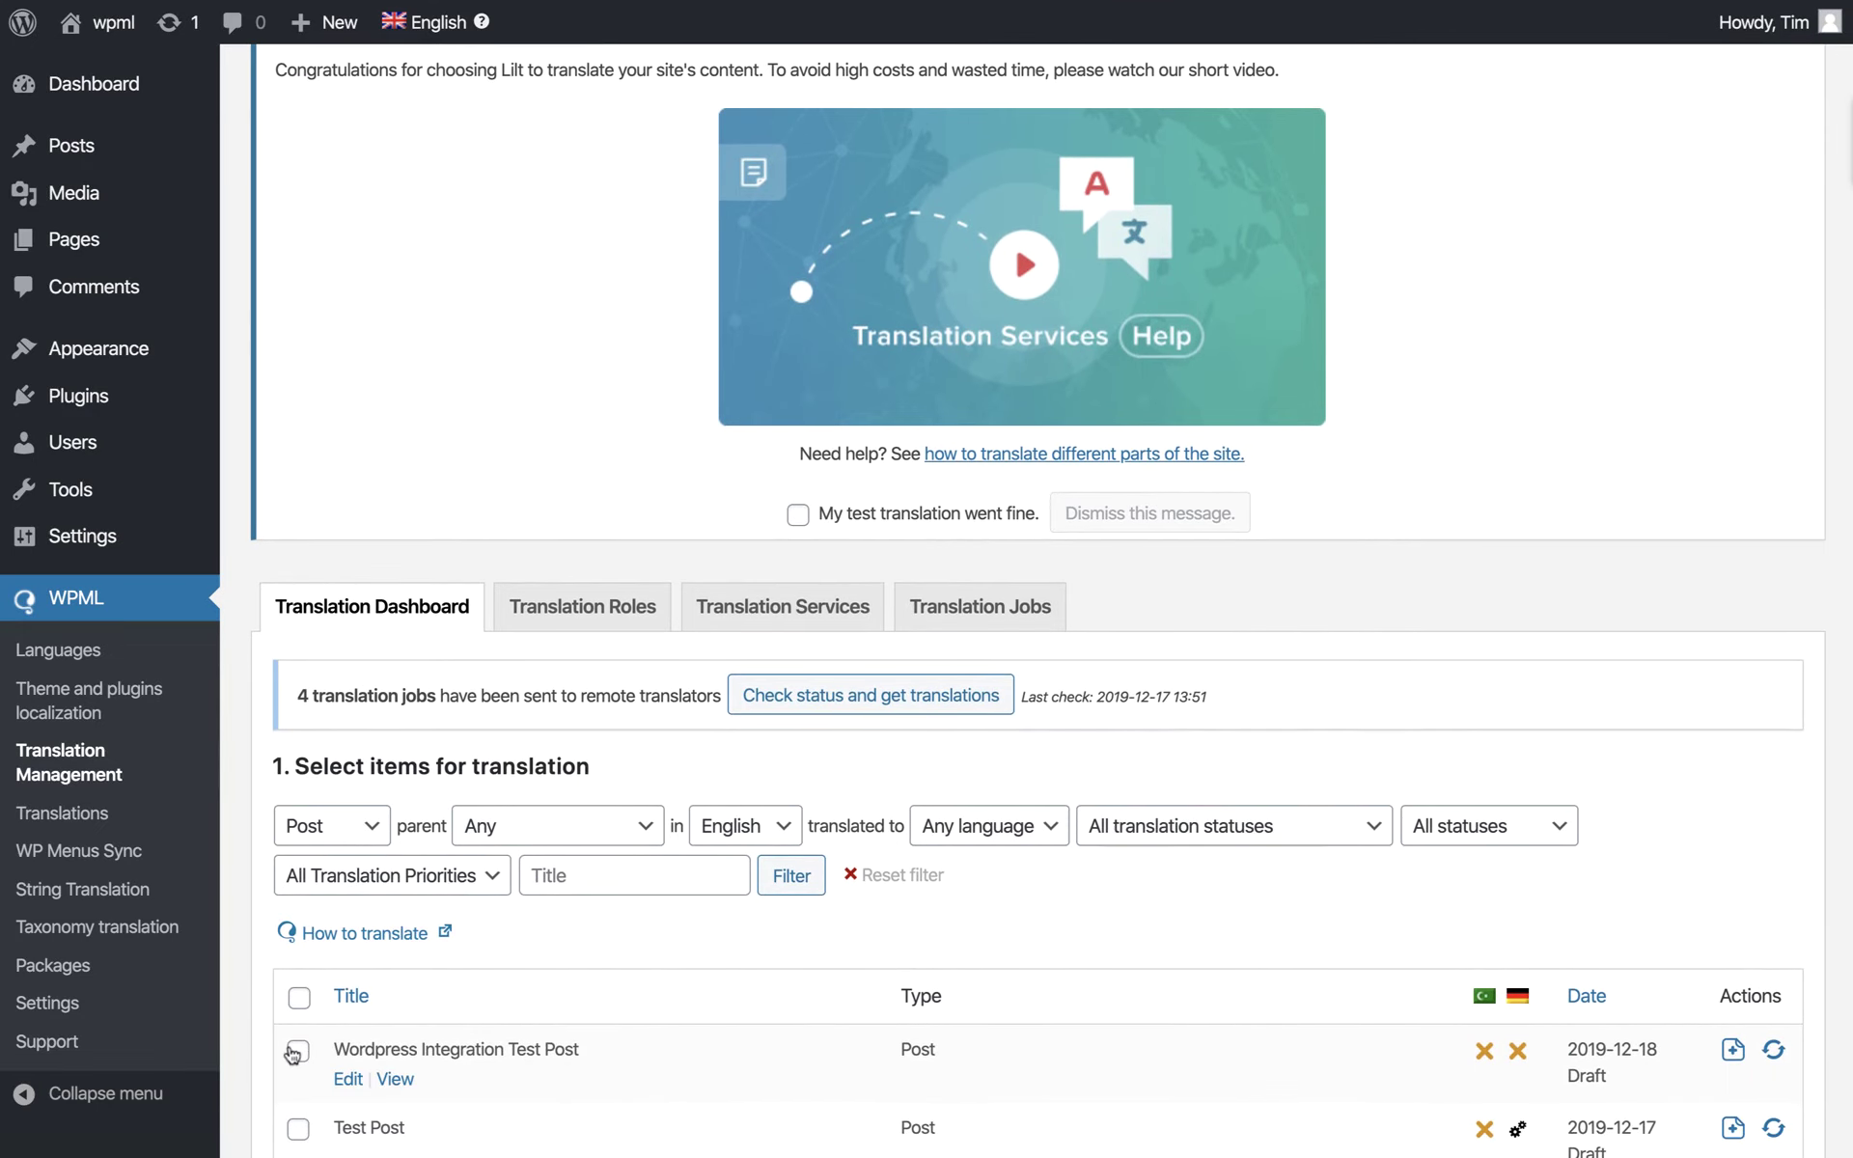
{"action": "left_click", "coordinate": [297, 1052]}
{"action": "scroll", "coordinate": [293, 1051], "scroll_direction": "down", "scroll_amount": 5}
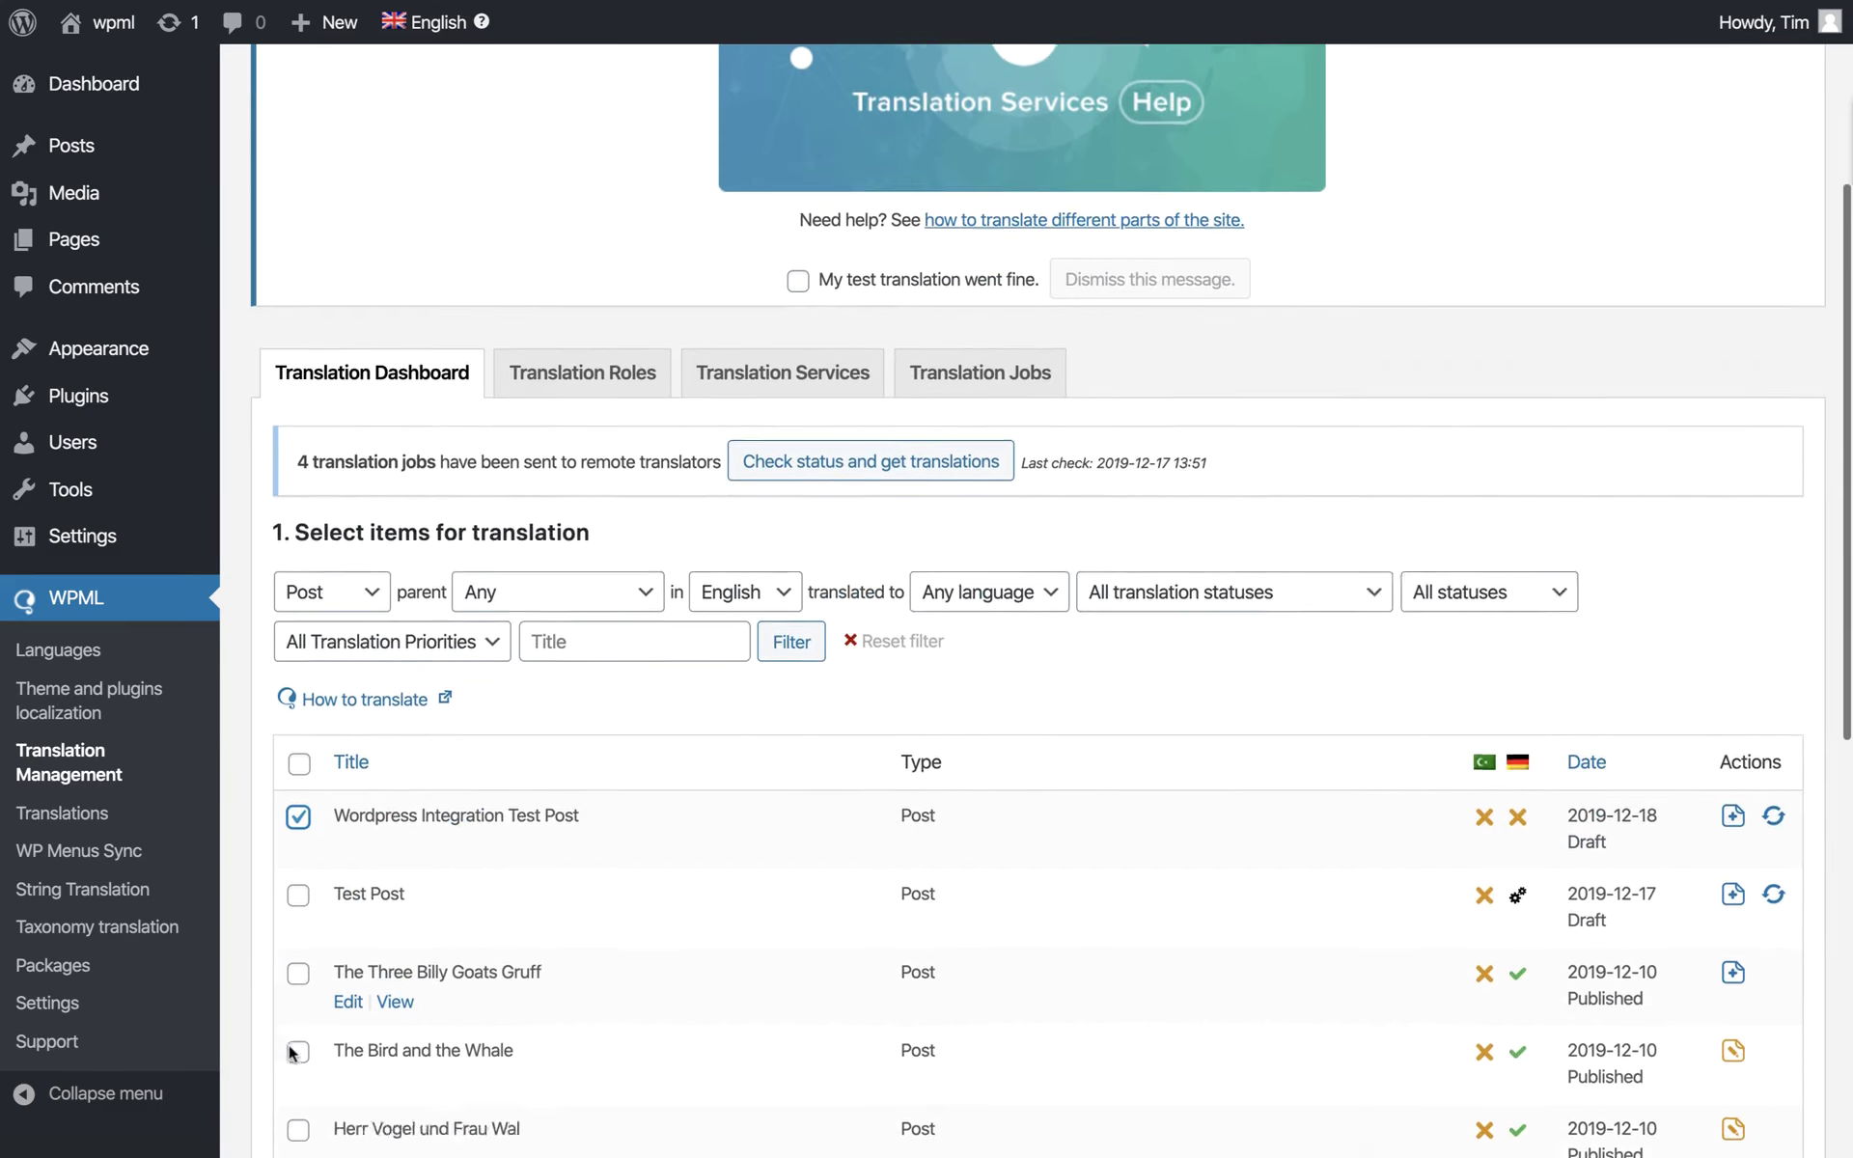
{"action": "scroll", "coordinate": [287, 1045], "scroll_direction": "down", "scroll_amount": 5}
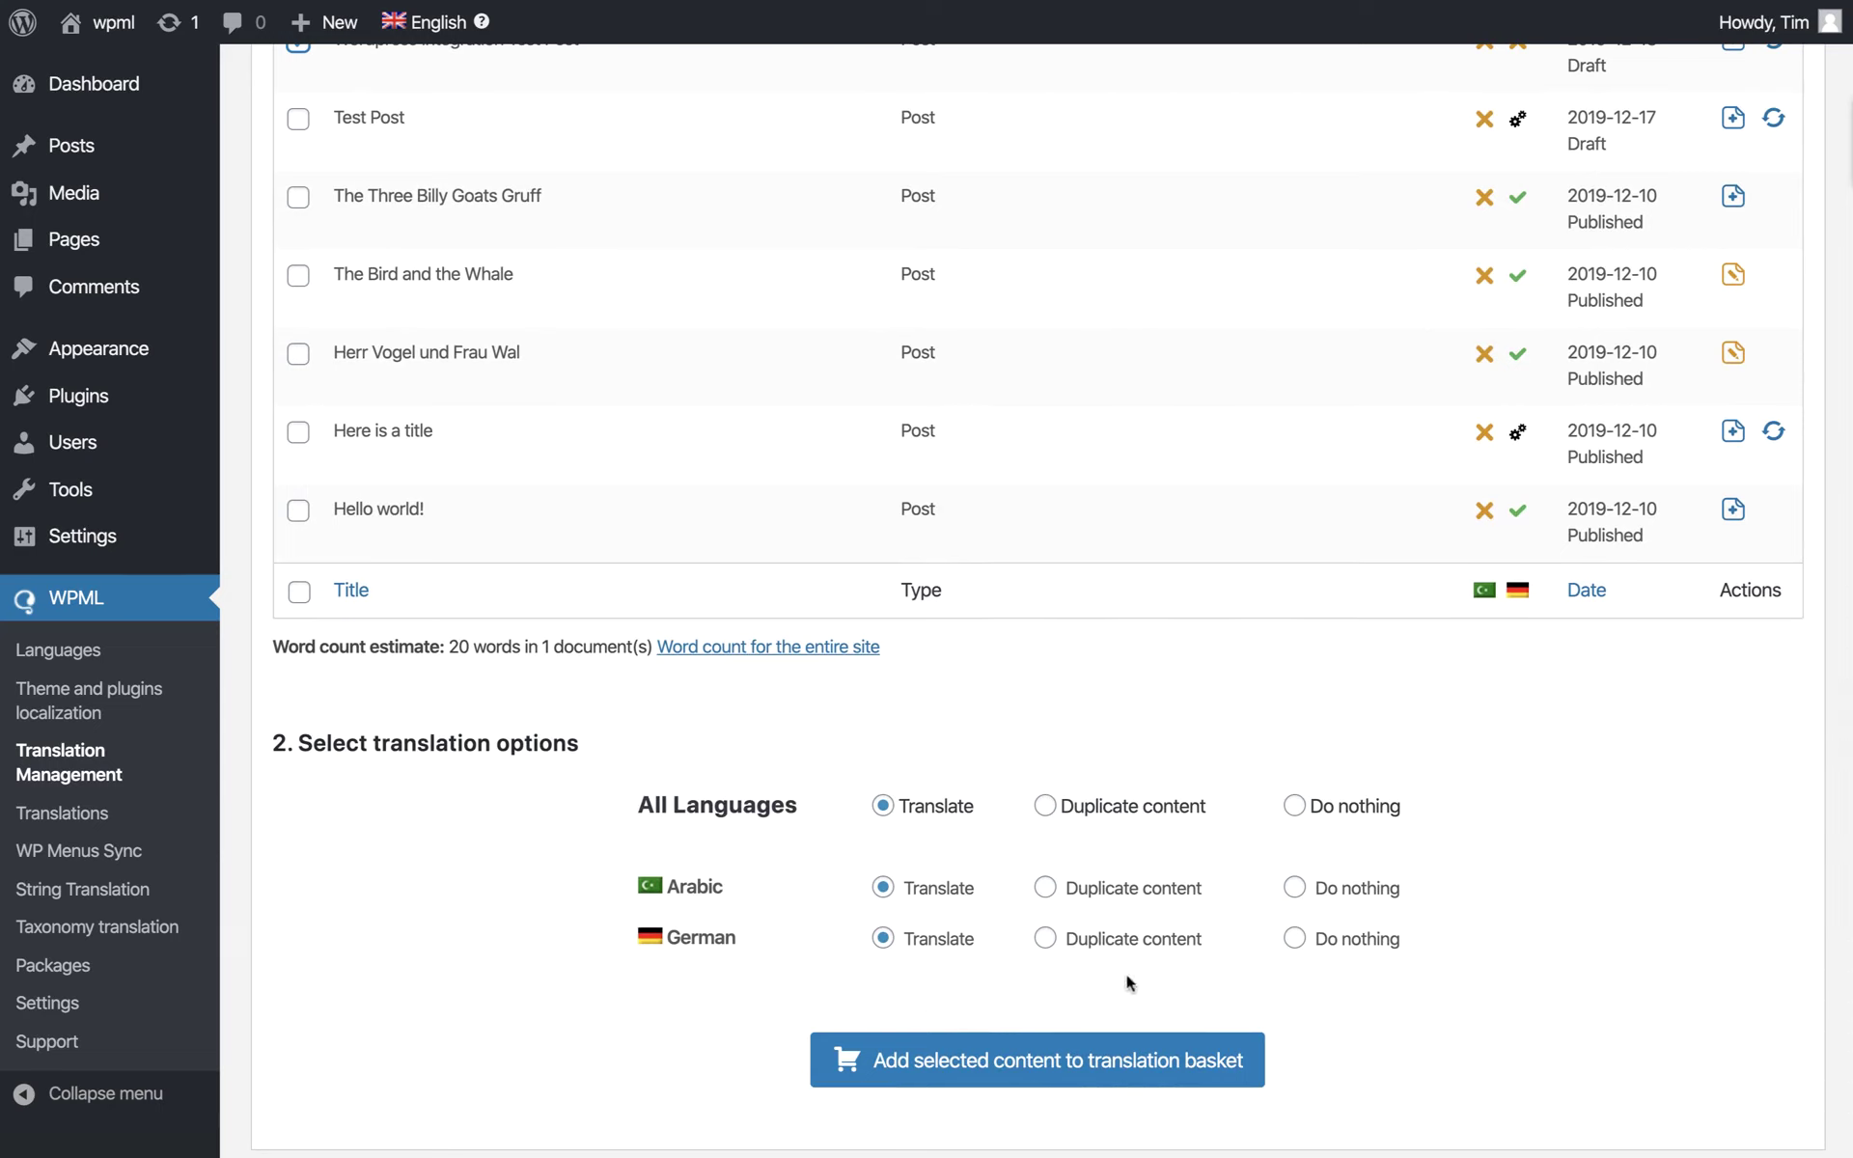
{"action": "left_click", "coordinate": [1295, 888]}
{"action": "left_click", "coordinate": [1047, 1082]}
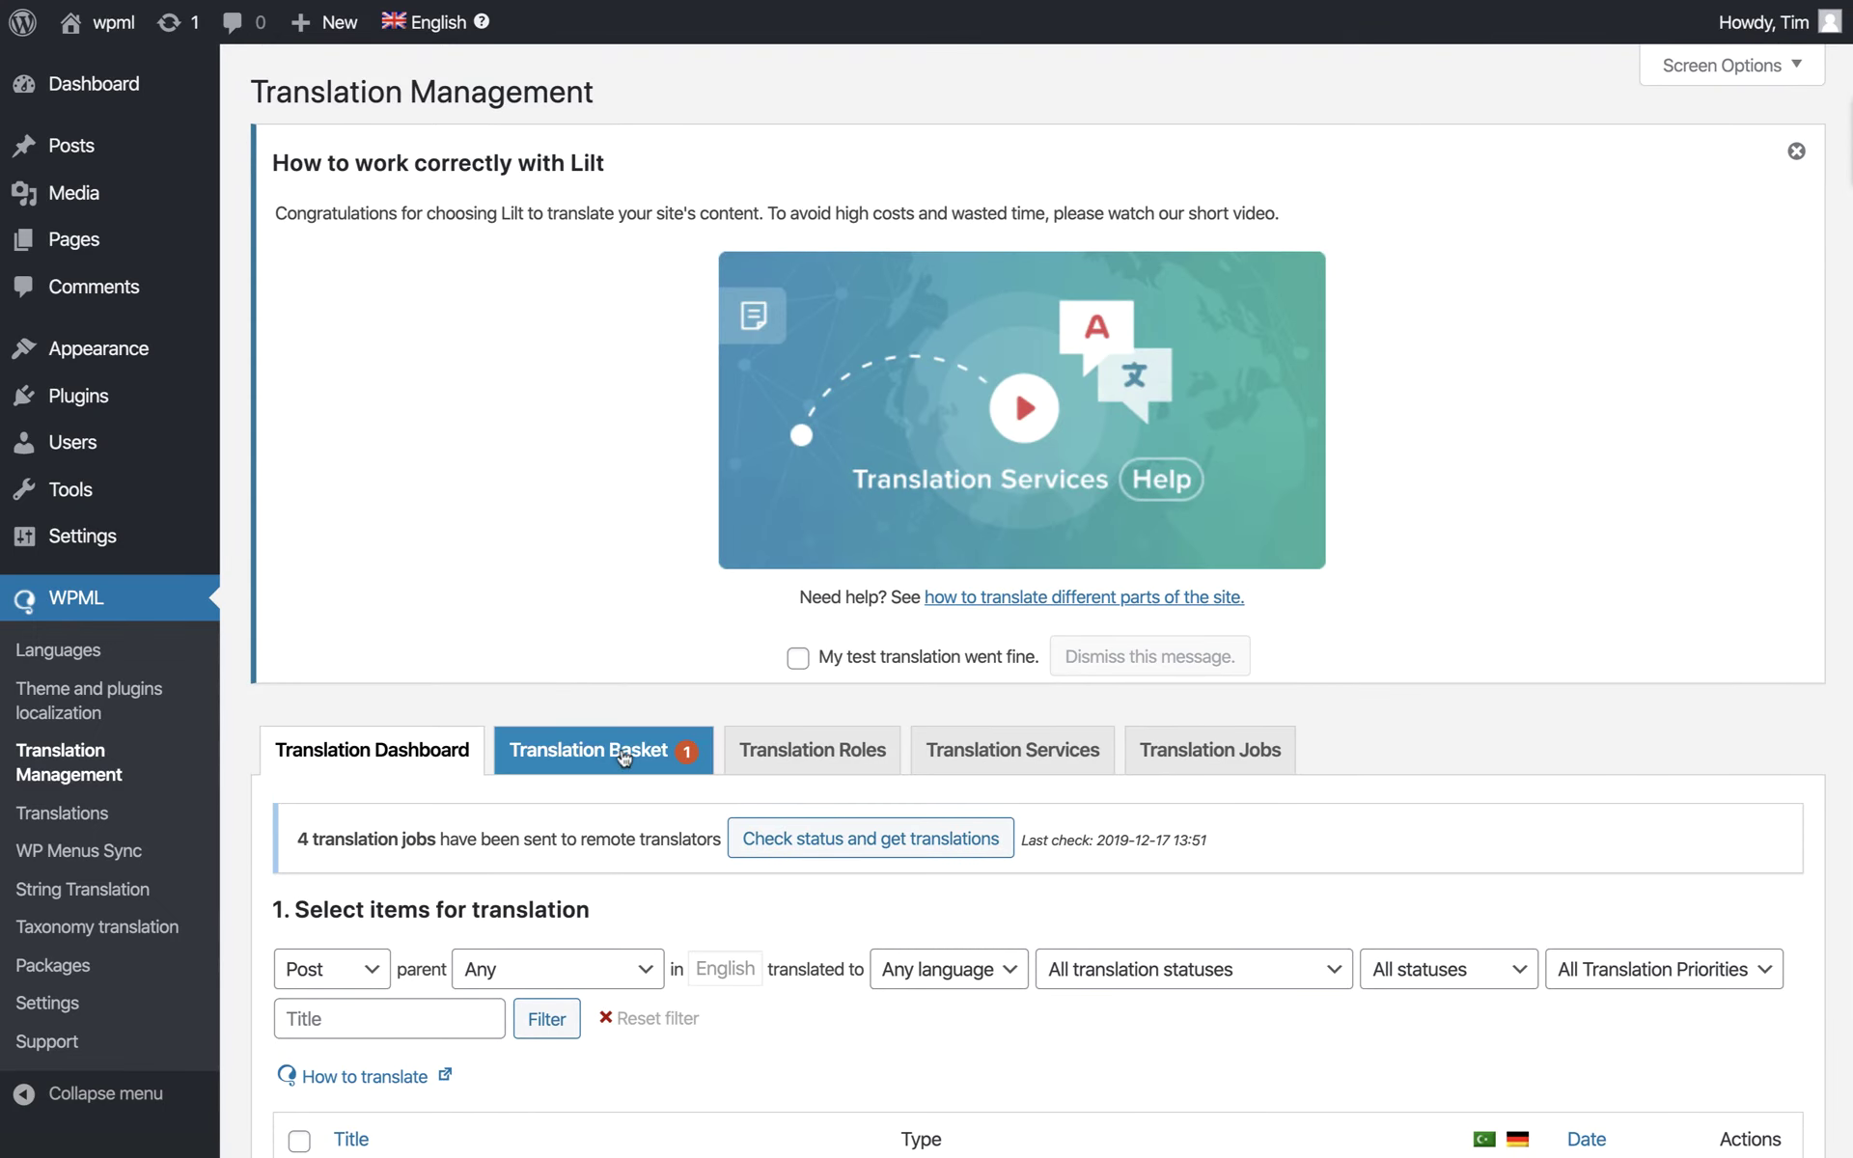
- Send all Translation Basket items to Lilt as the translator
{"action": "left_click", "coordinate": [622, 758]}
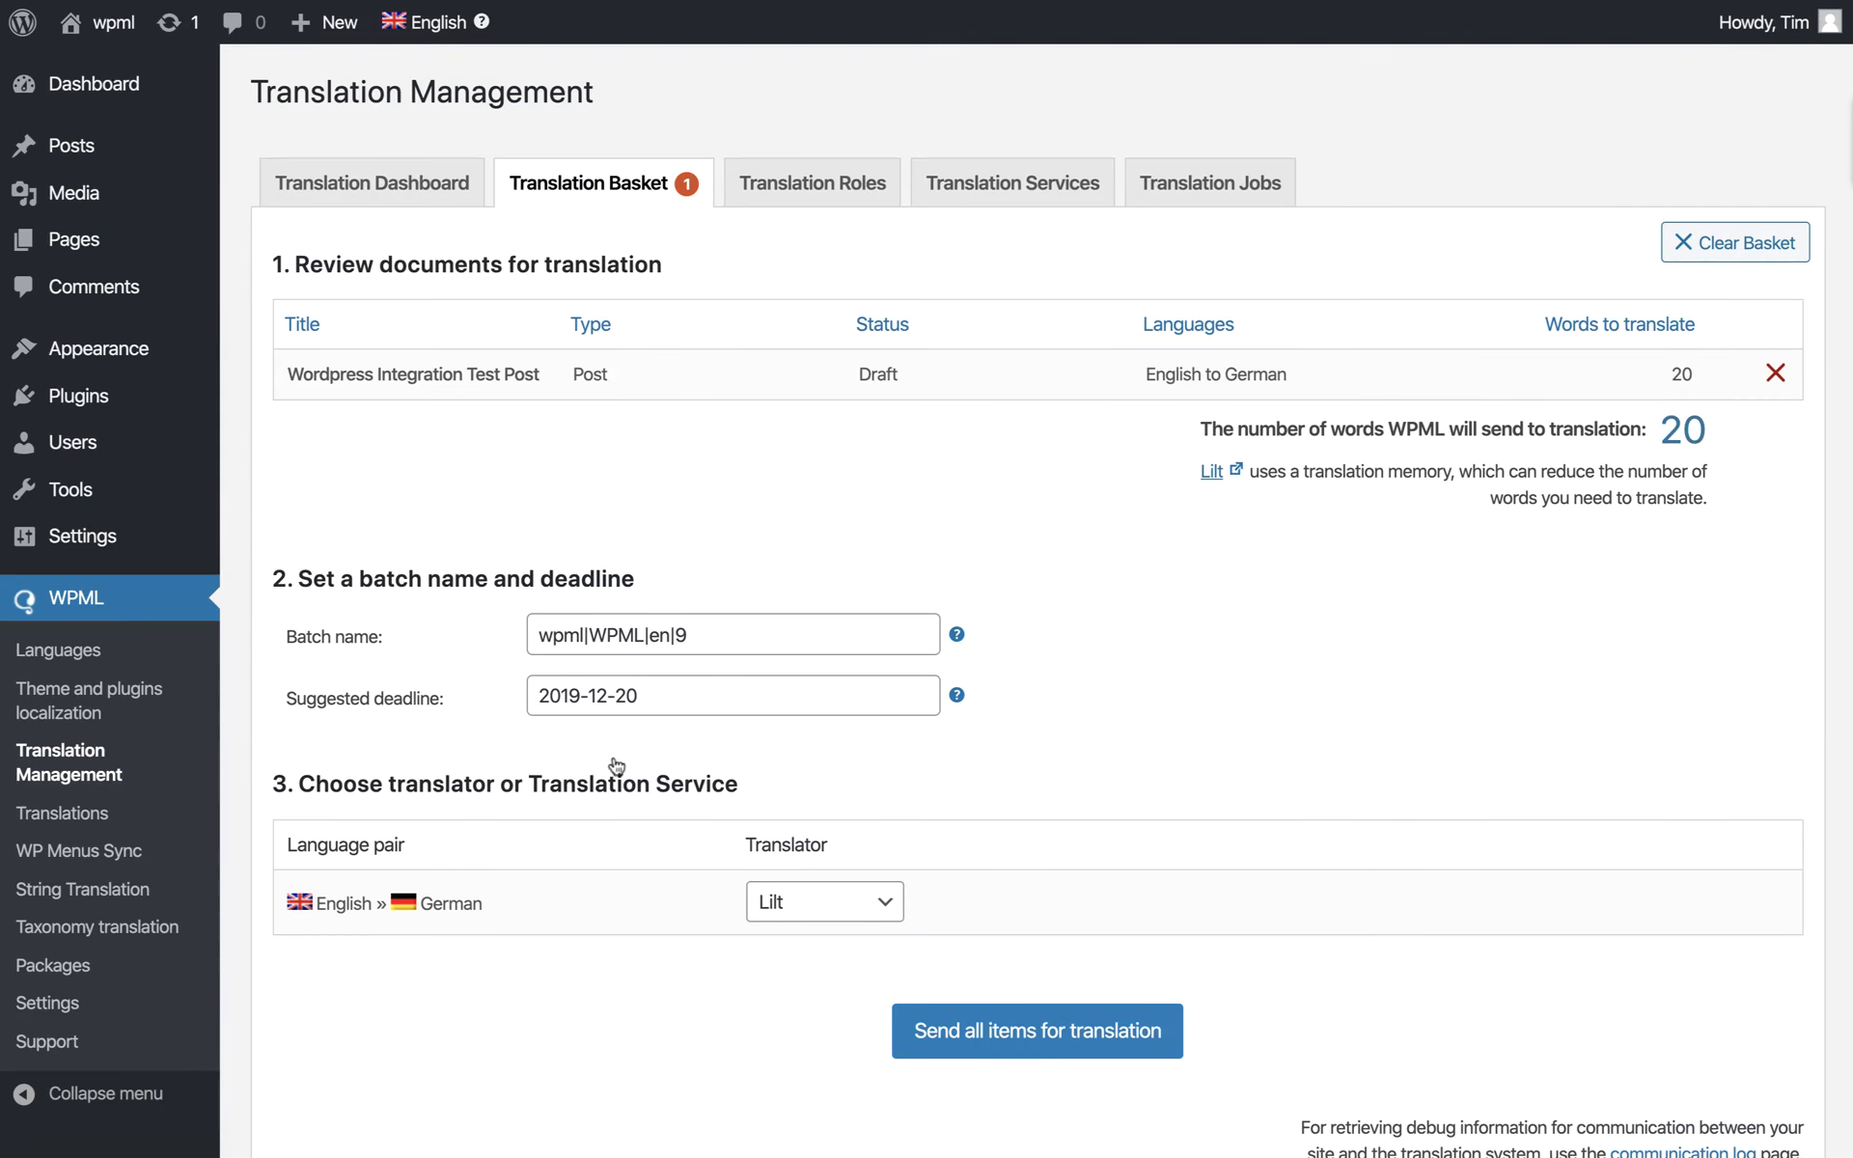
{"action": "left_click", "coordinate": [920, 1057]}
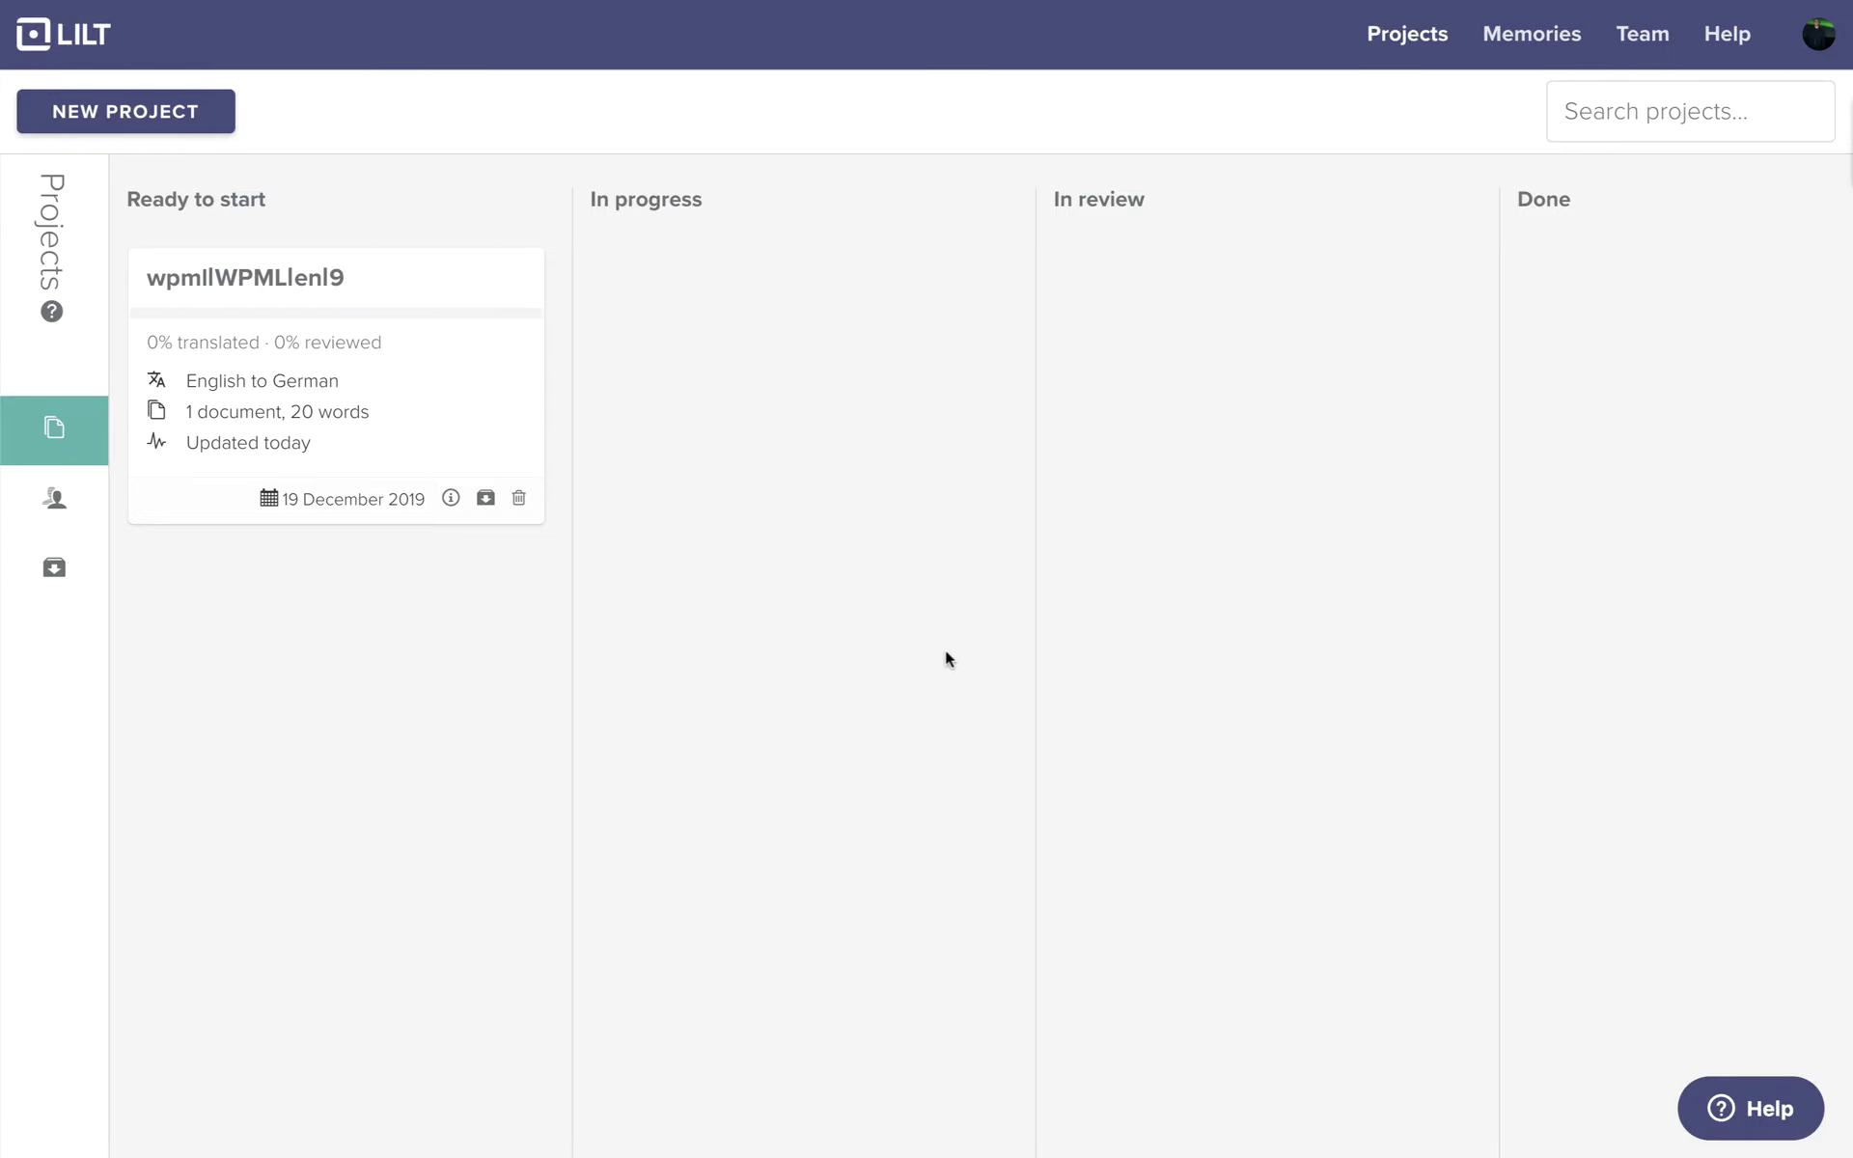
- Open project 'wpml|WPML|en|9' from Lilt's Ready to start column
{"action": "left_click", "coordinate": [489, 396]}
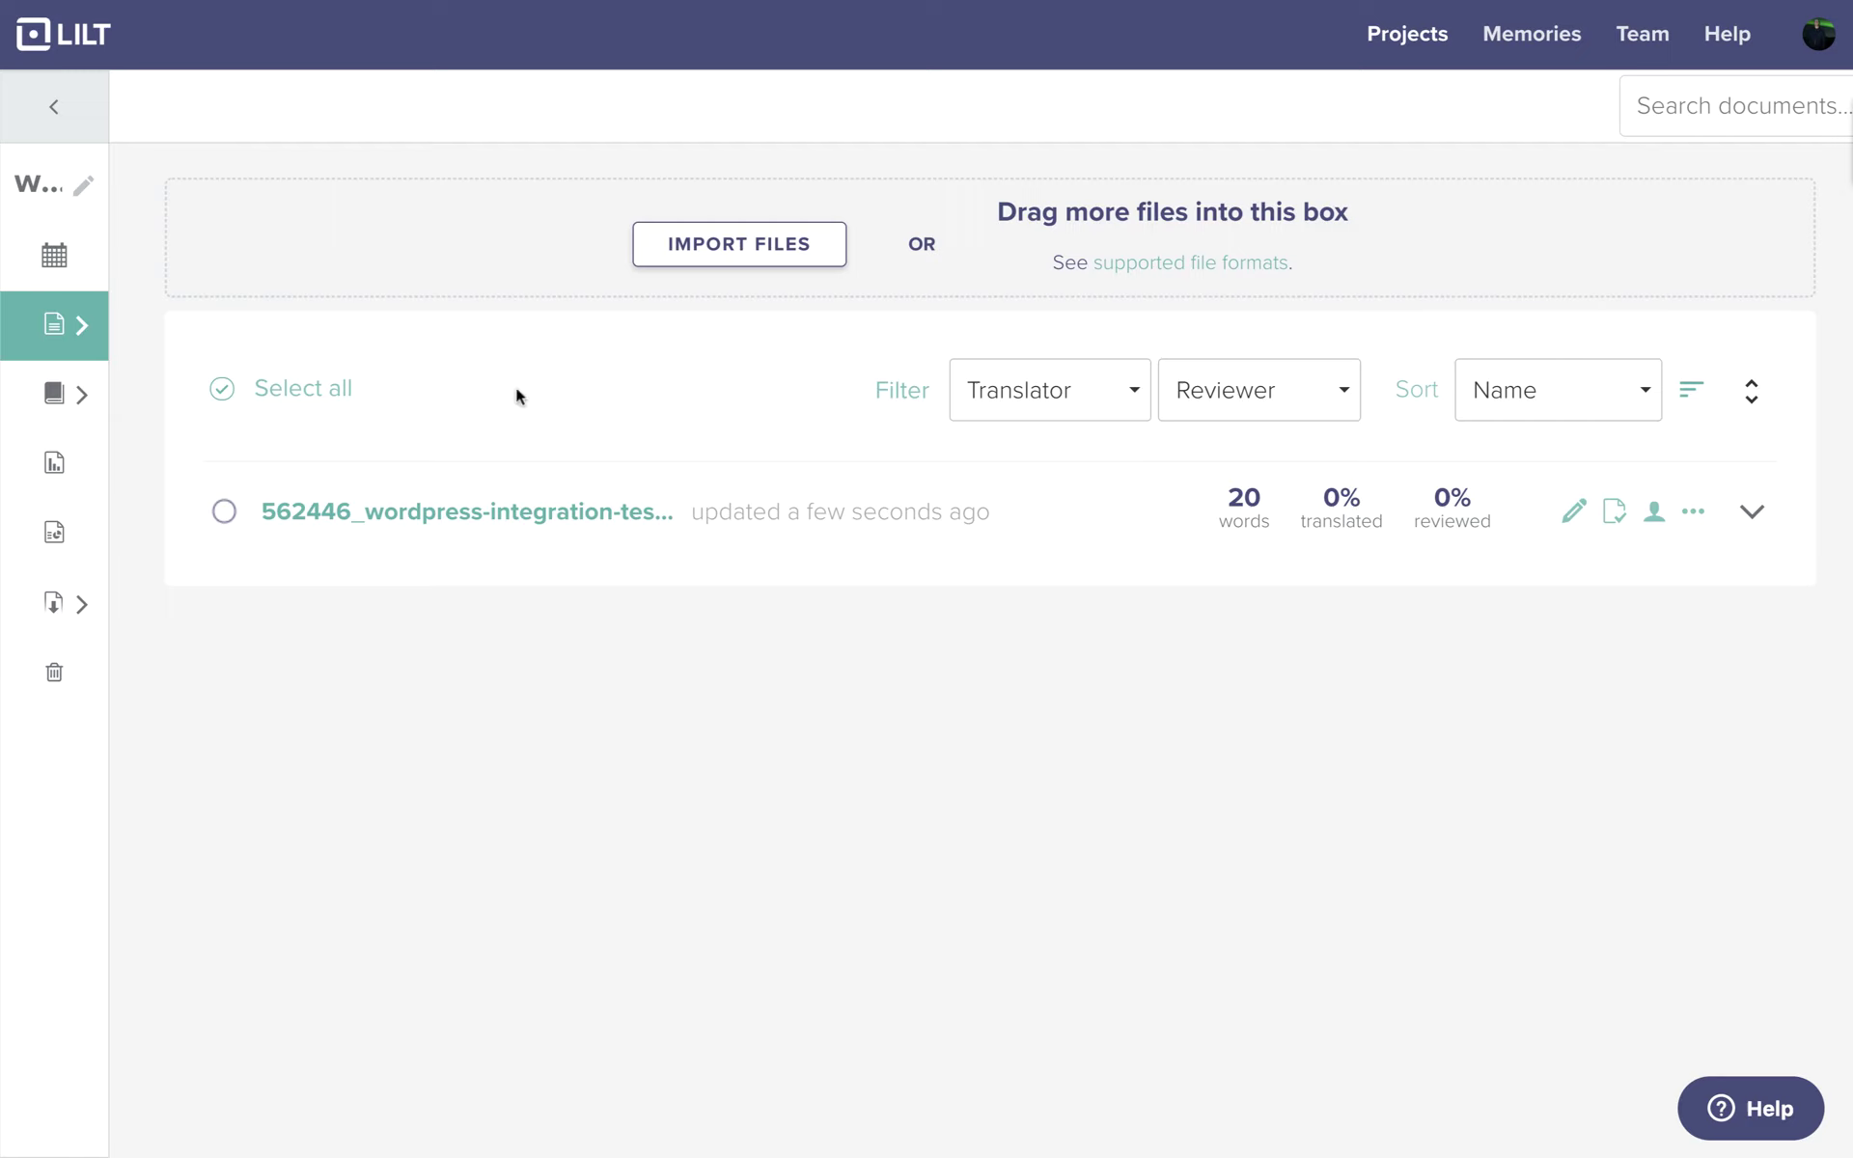
- Accept Lilt's German suggestions and confirm both segments of the document
{"action": "left_click", "coordinate": [1574, 516]}
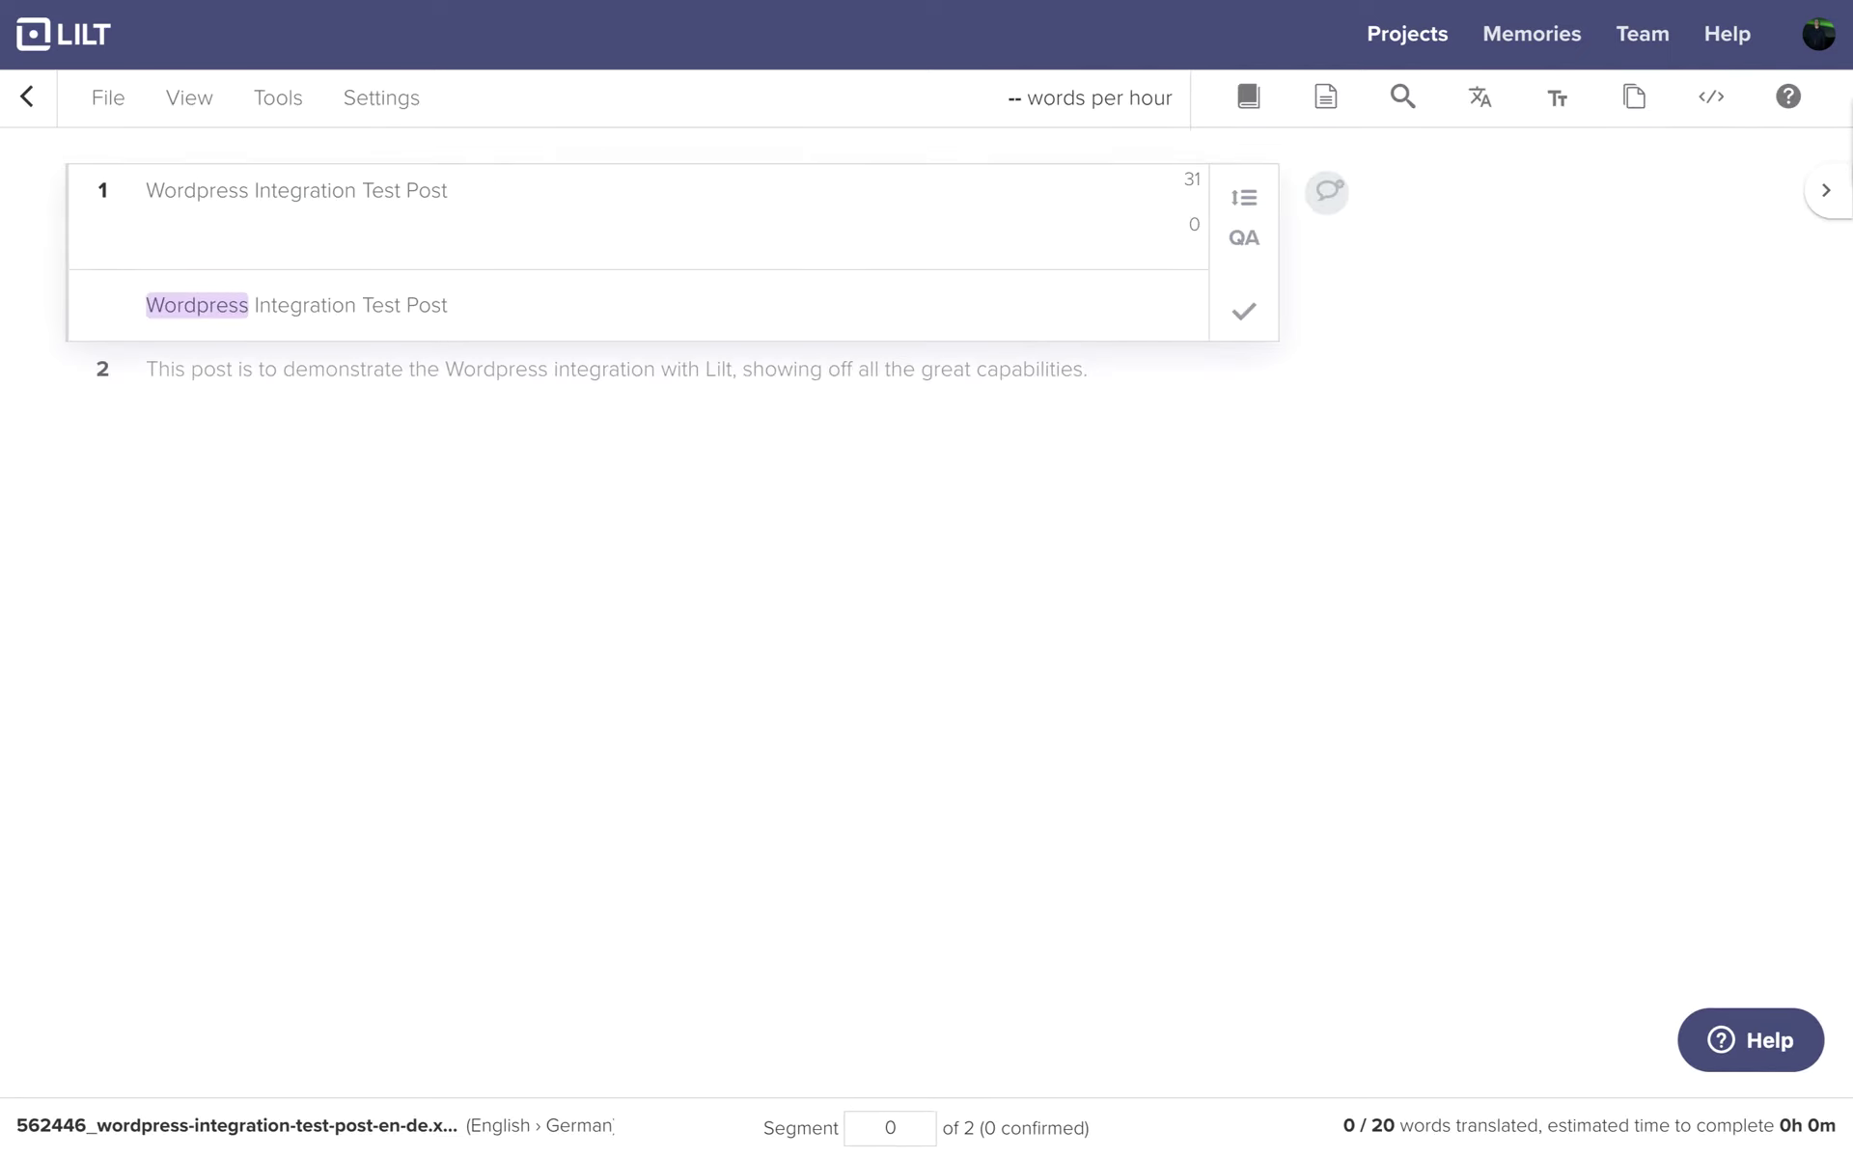
{"action": "key", "text": "Return"}
{"action": "key", "text": "Return"}
{"action": "key", "text": "Return"}
{"action": "key", "text": "Return"}
{"action": "key", "text": "ctrl+Return"}
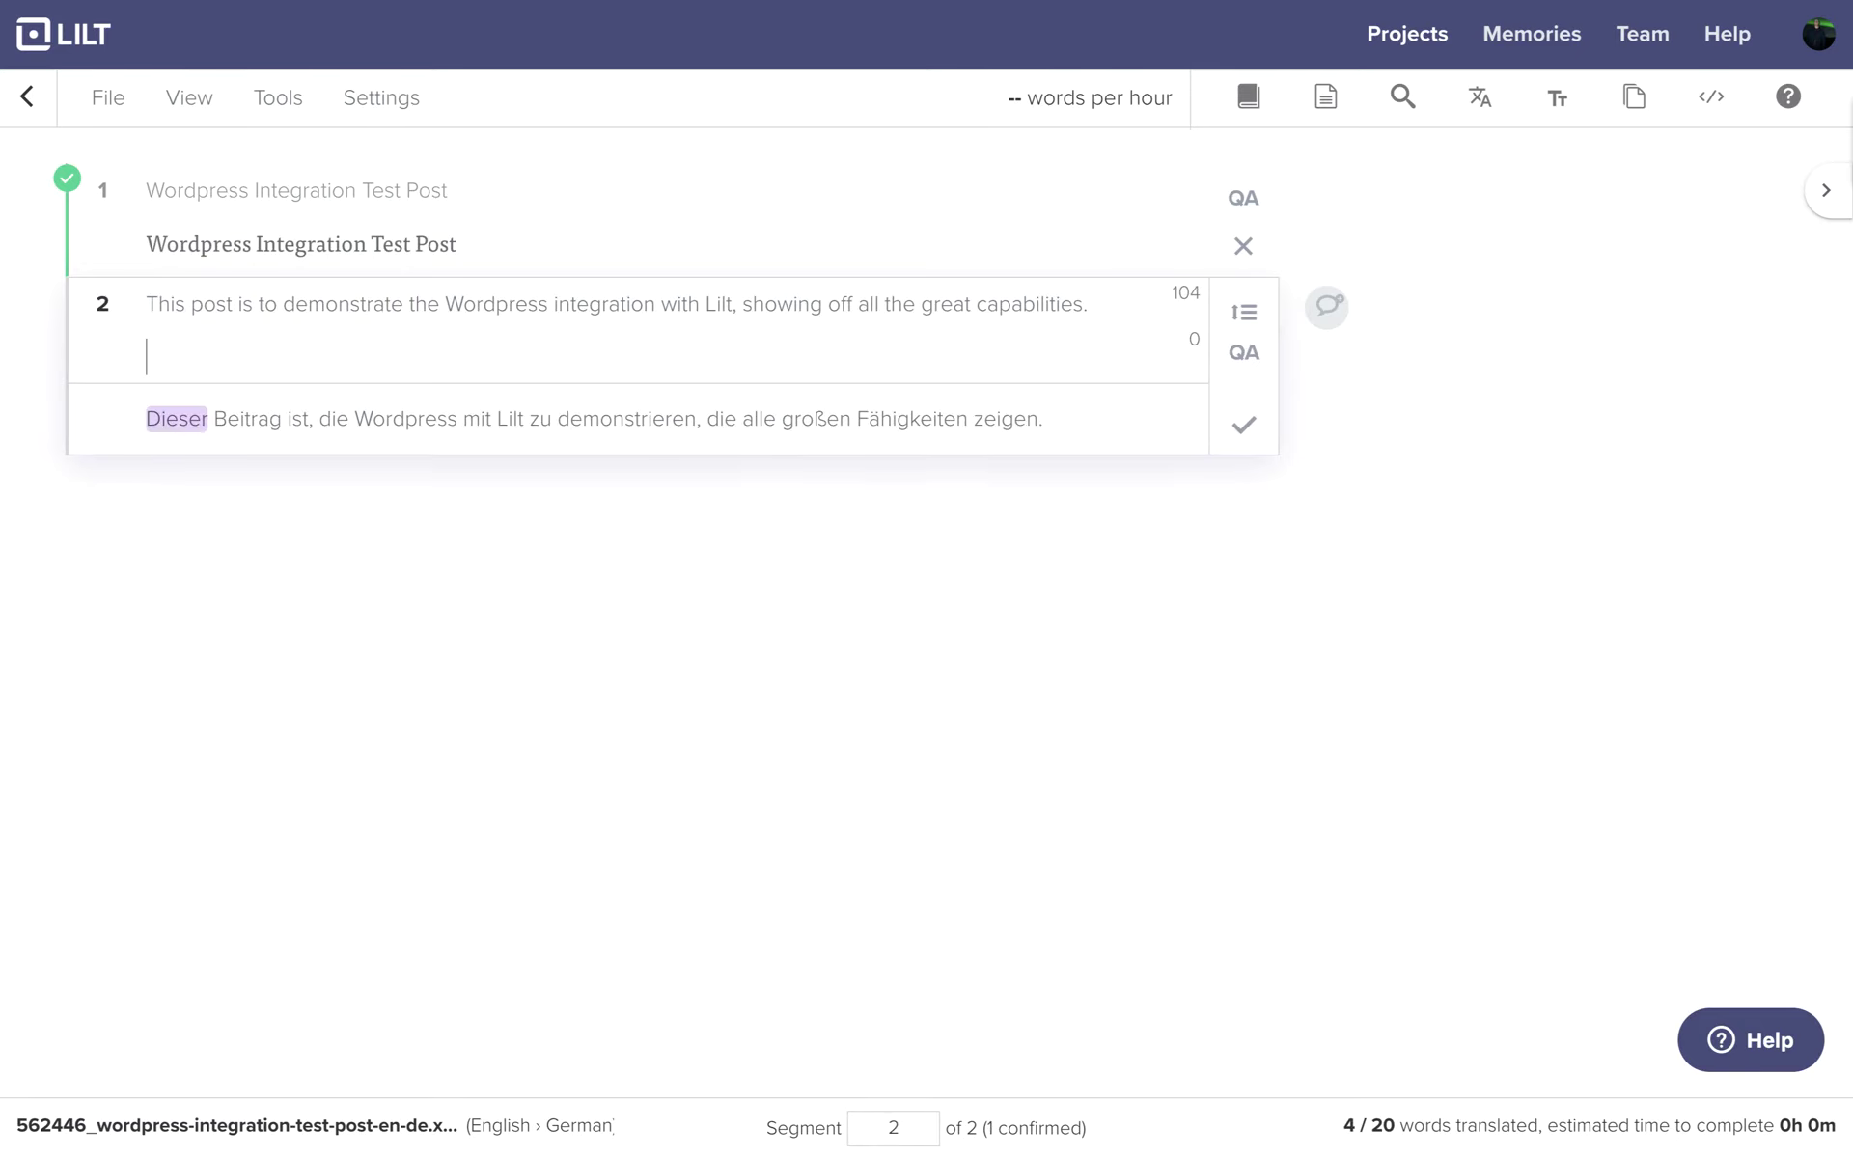
{"action": "key", "text": "Return"}
{"action": "key", "text": "Return"}
{"action": "key", "text": "Return"}
{"action": "key", "text": "Return"}
{"action": "key", "text": "Return"}
{"action": "key", "text": "Return"}
{"action": "key", "text": "Return"}
{"action": "key", "text": "Return"}
{"action": "key", "text": "Return"}
{"action": "key", "text": "Return"}
{"action": "key", "text": "Return"}
{"action": "key", "text": "Return"}
{"action": "key", "text": "Return"}
{"action": "key", "text": "Return"}
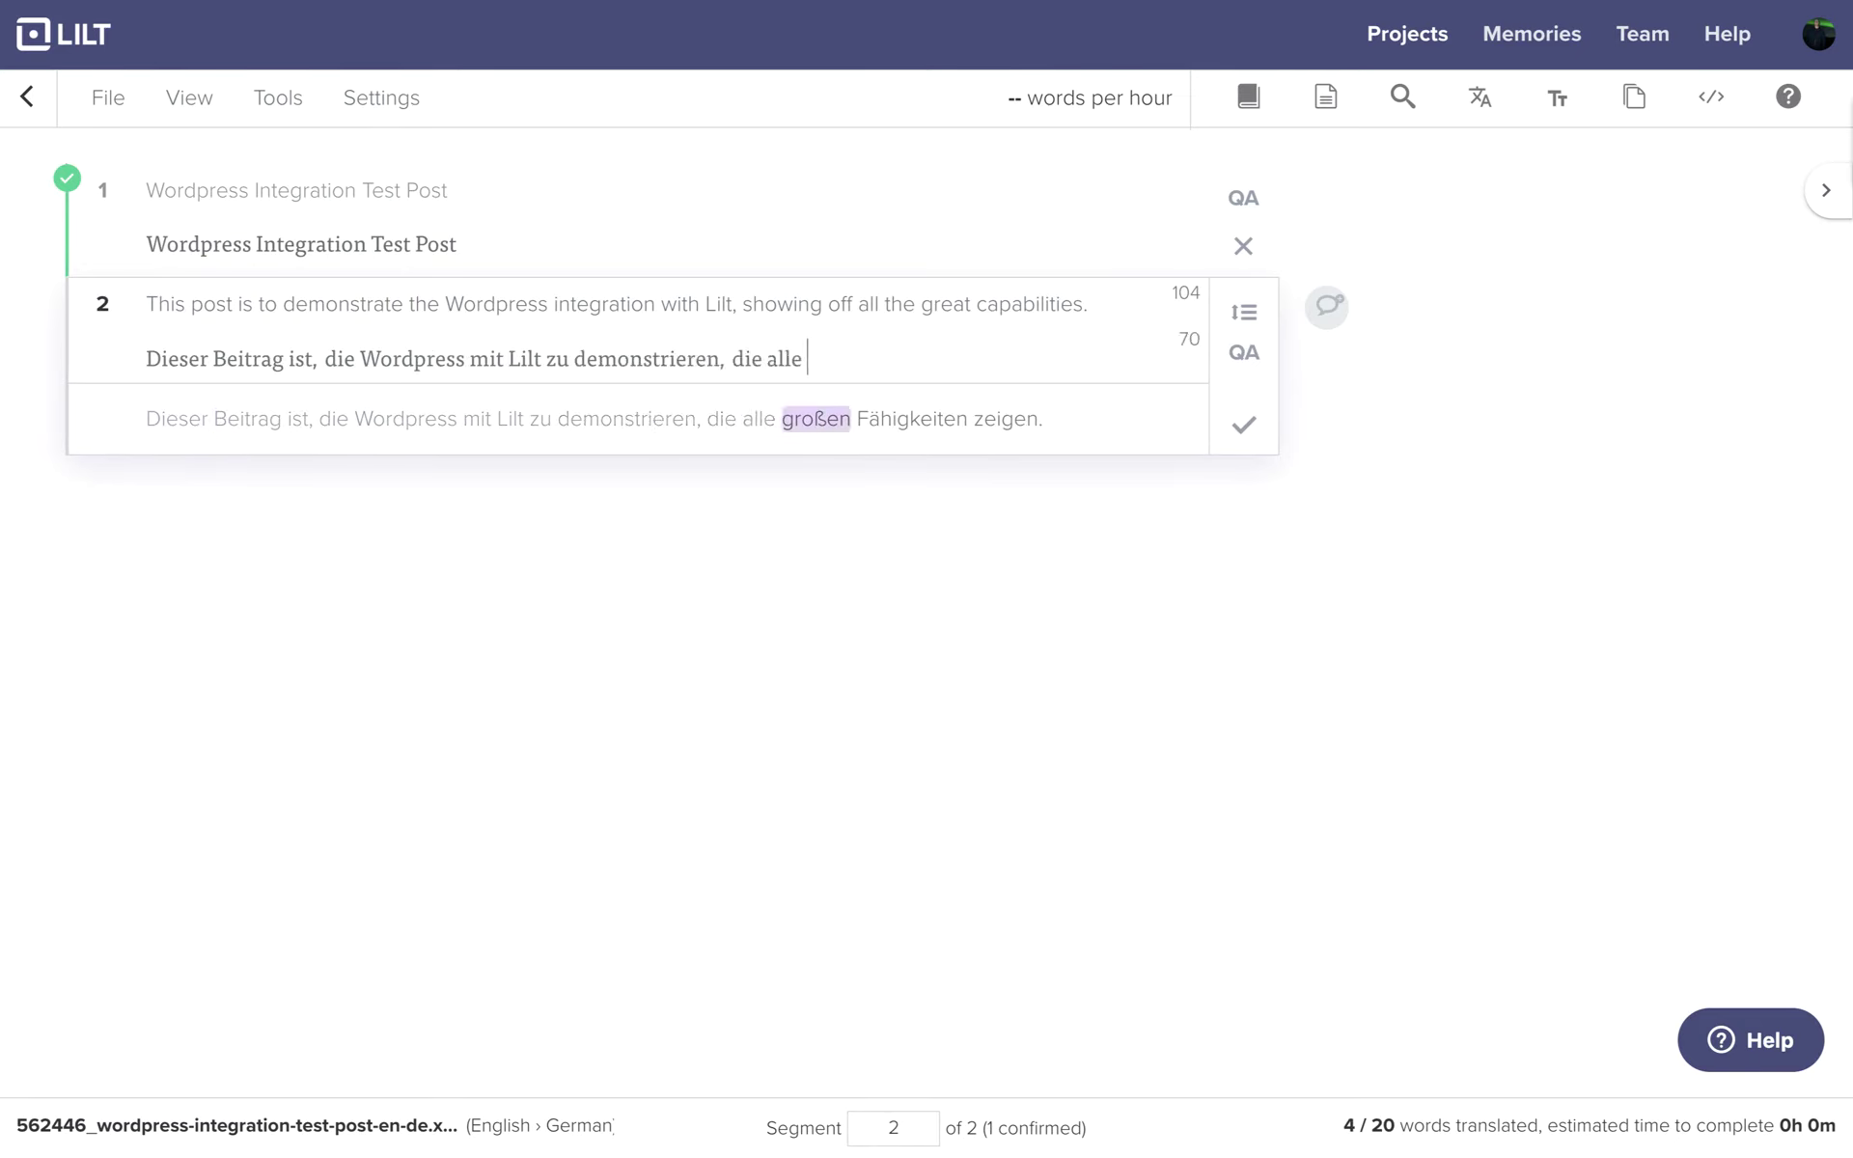
{"action": "key", "text": "ctrl+Return"}
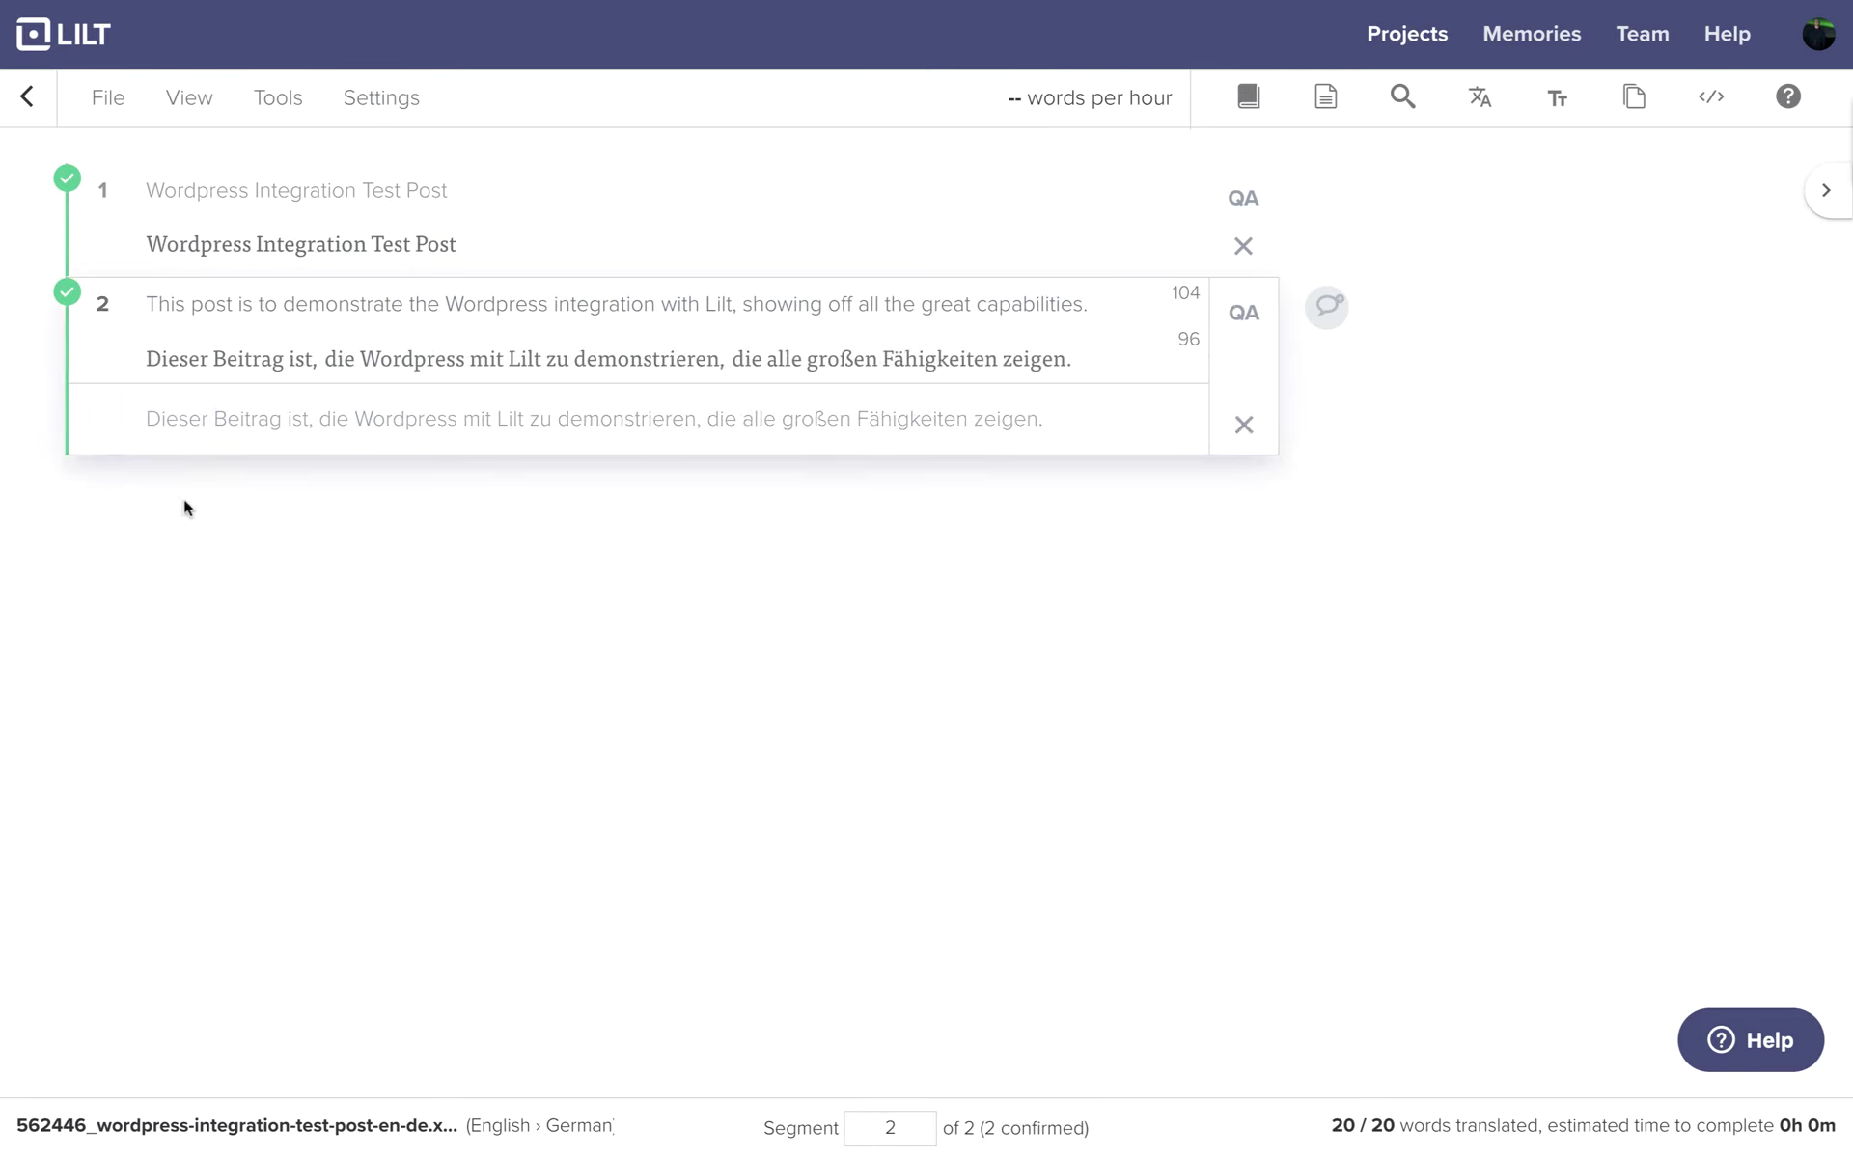
- Review the document and accept both German segments
{"action": "left_click", "coordinate": [27, 97]}
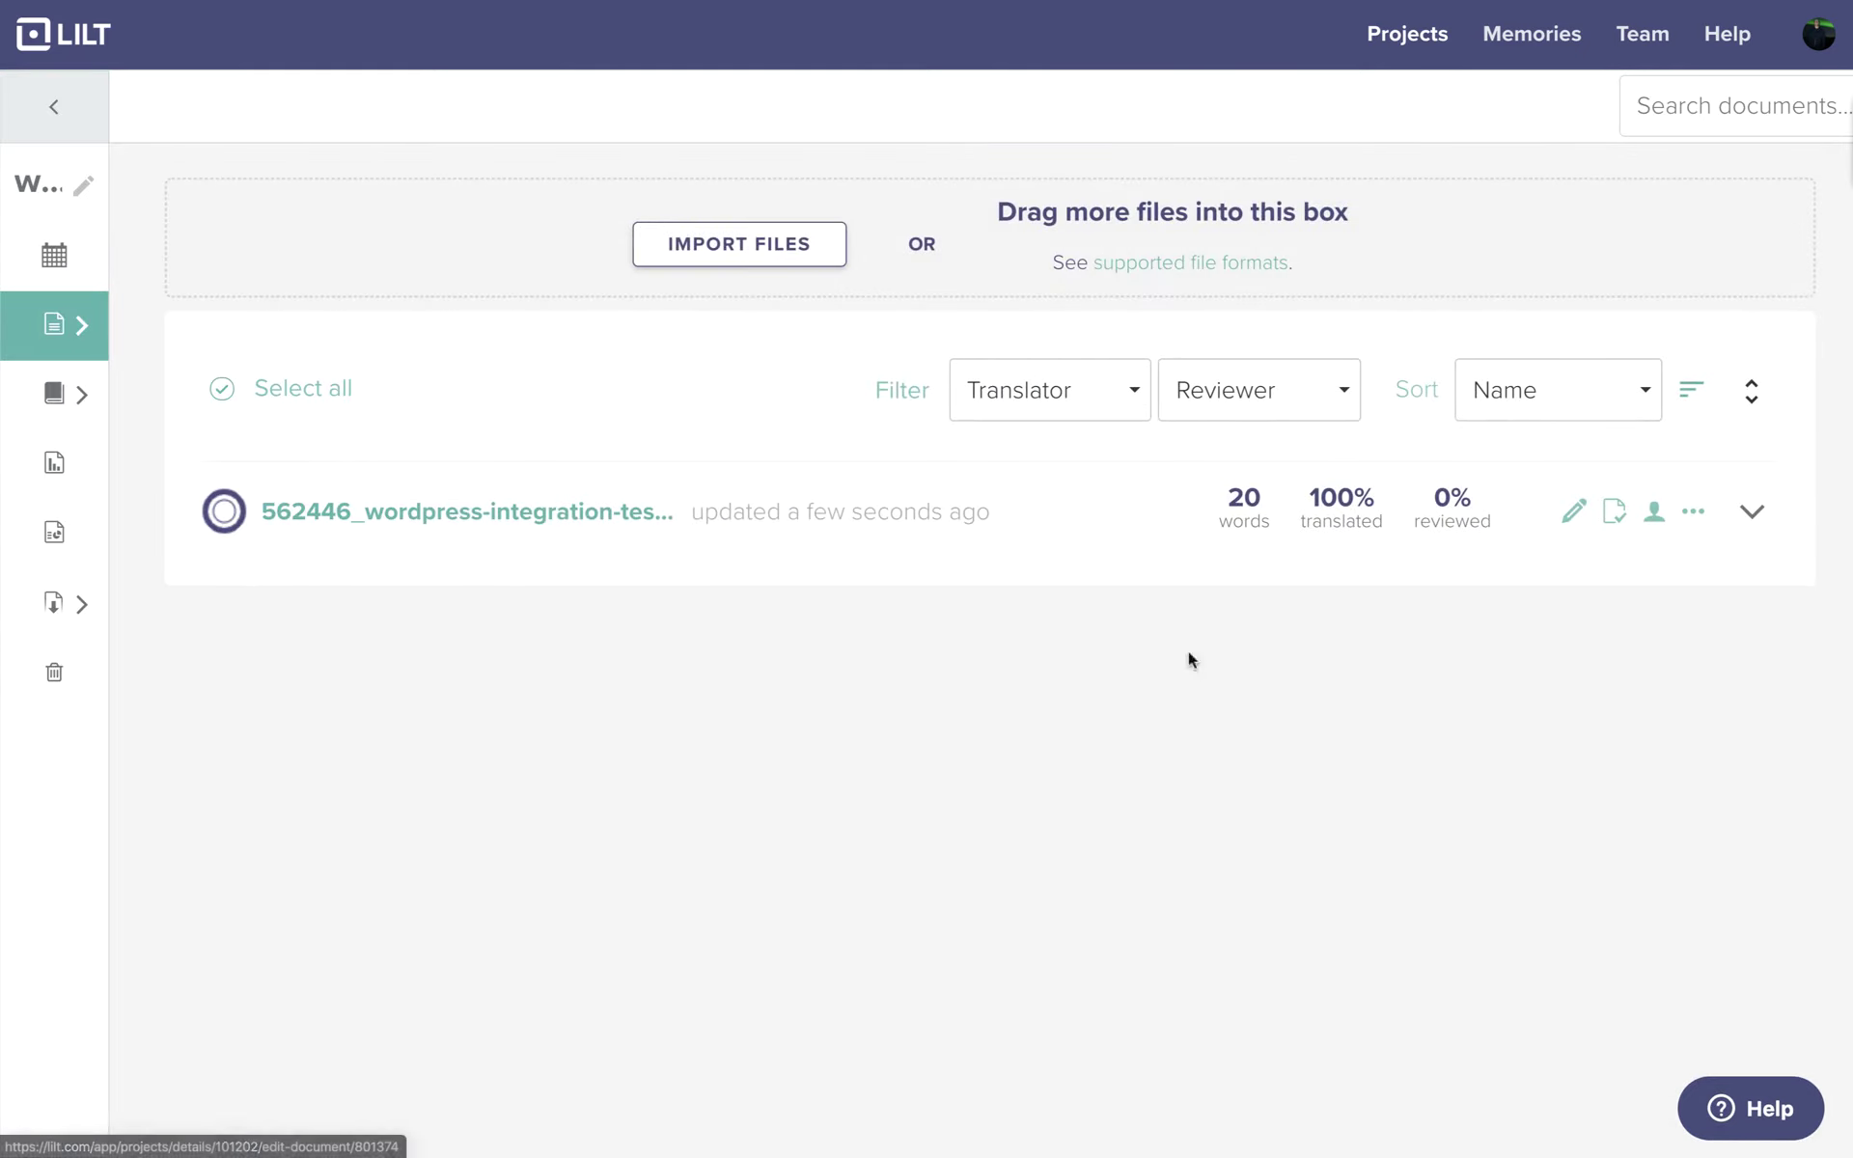
{"action": "left_click", "coordinate": [1614, 514]}
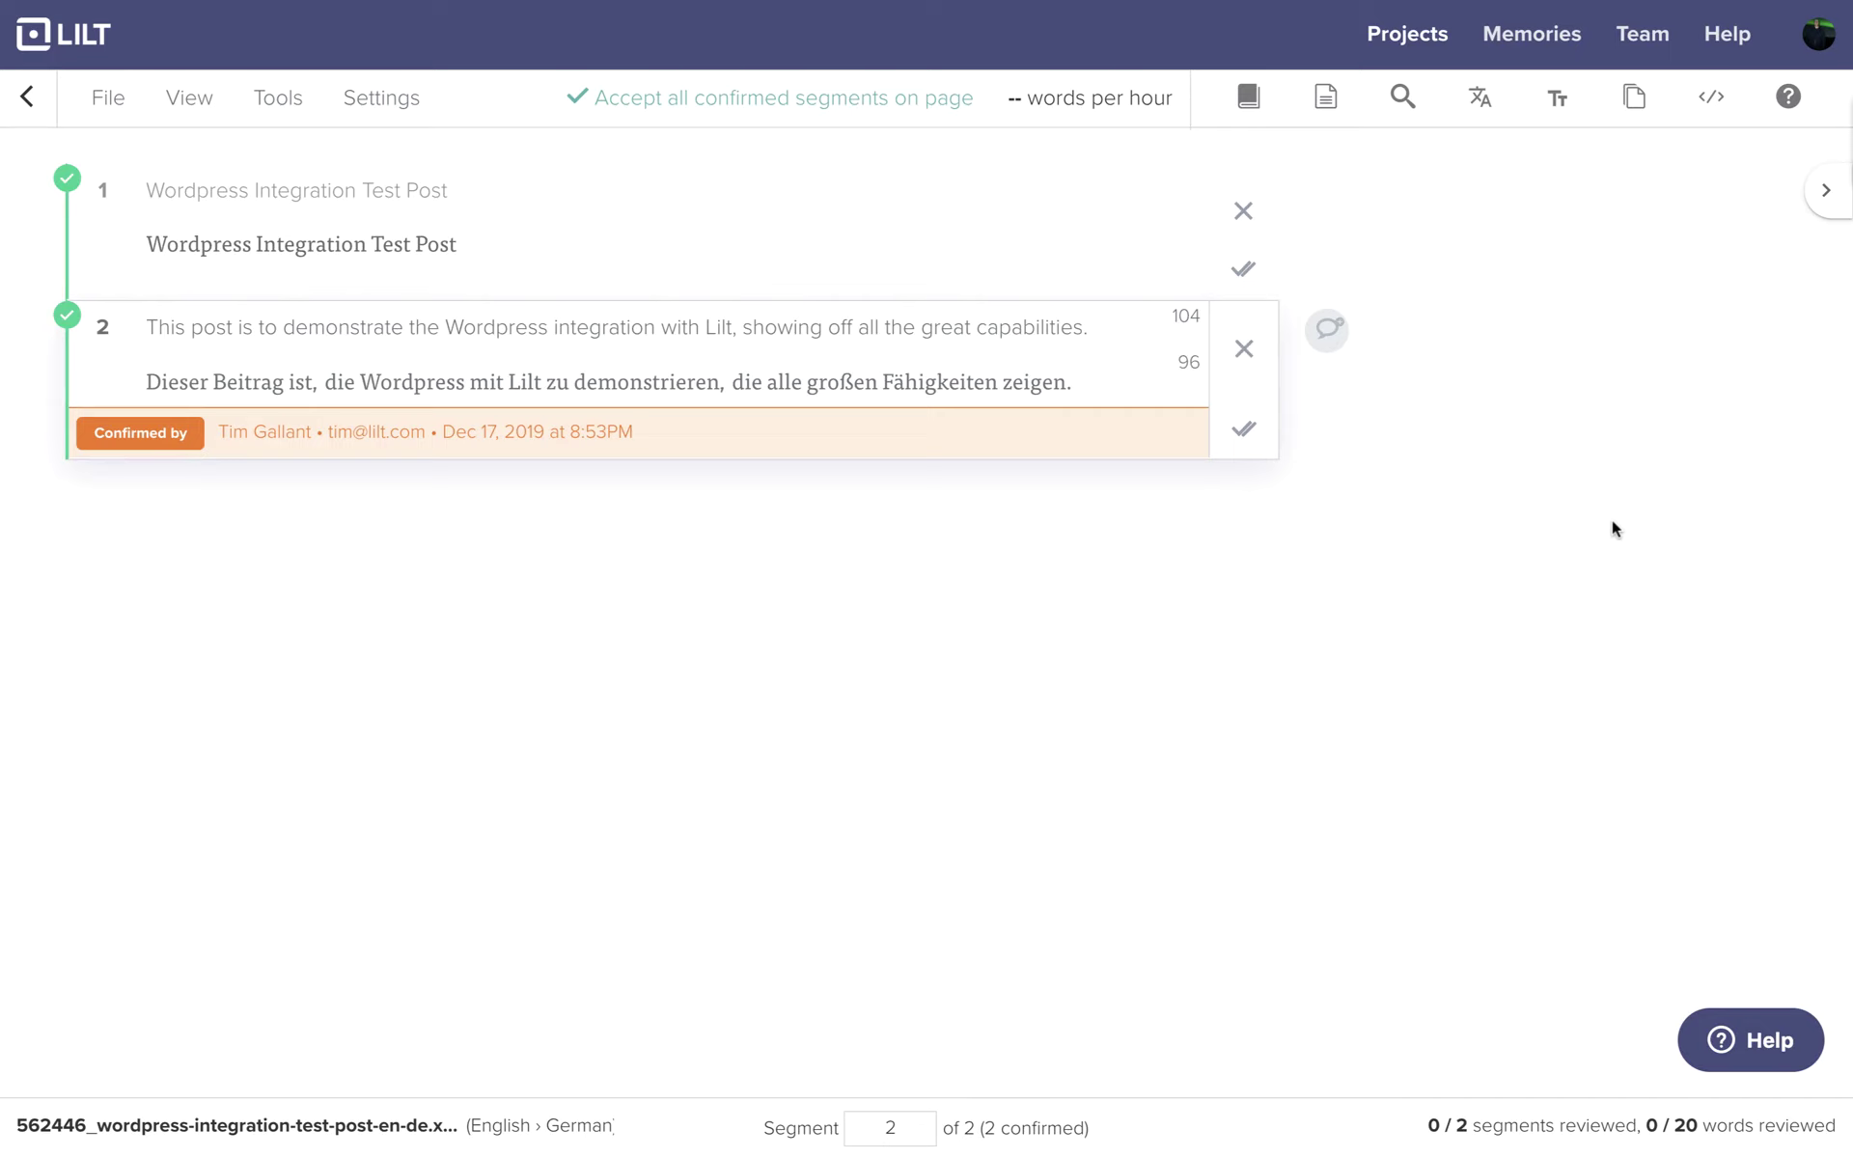
{"action": "left_click", "coordinate": [1243, 428]}
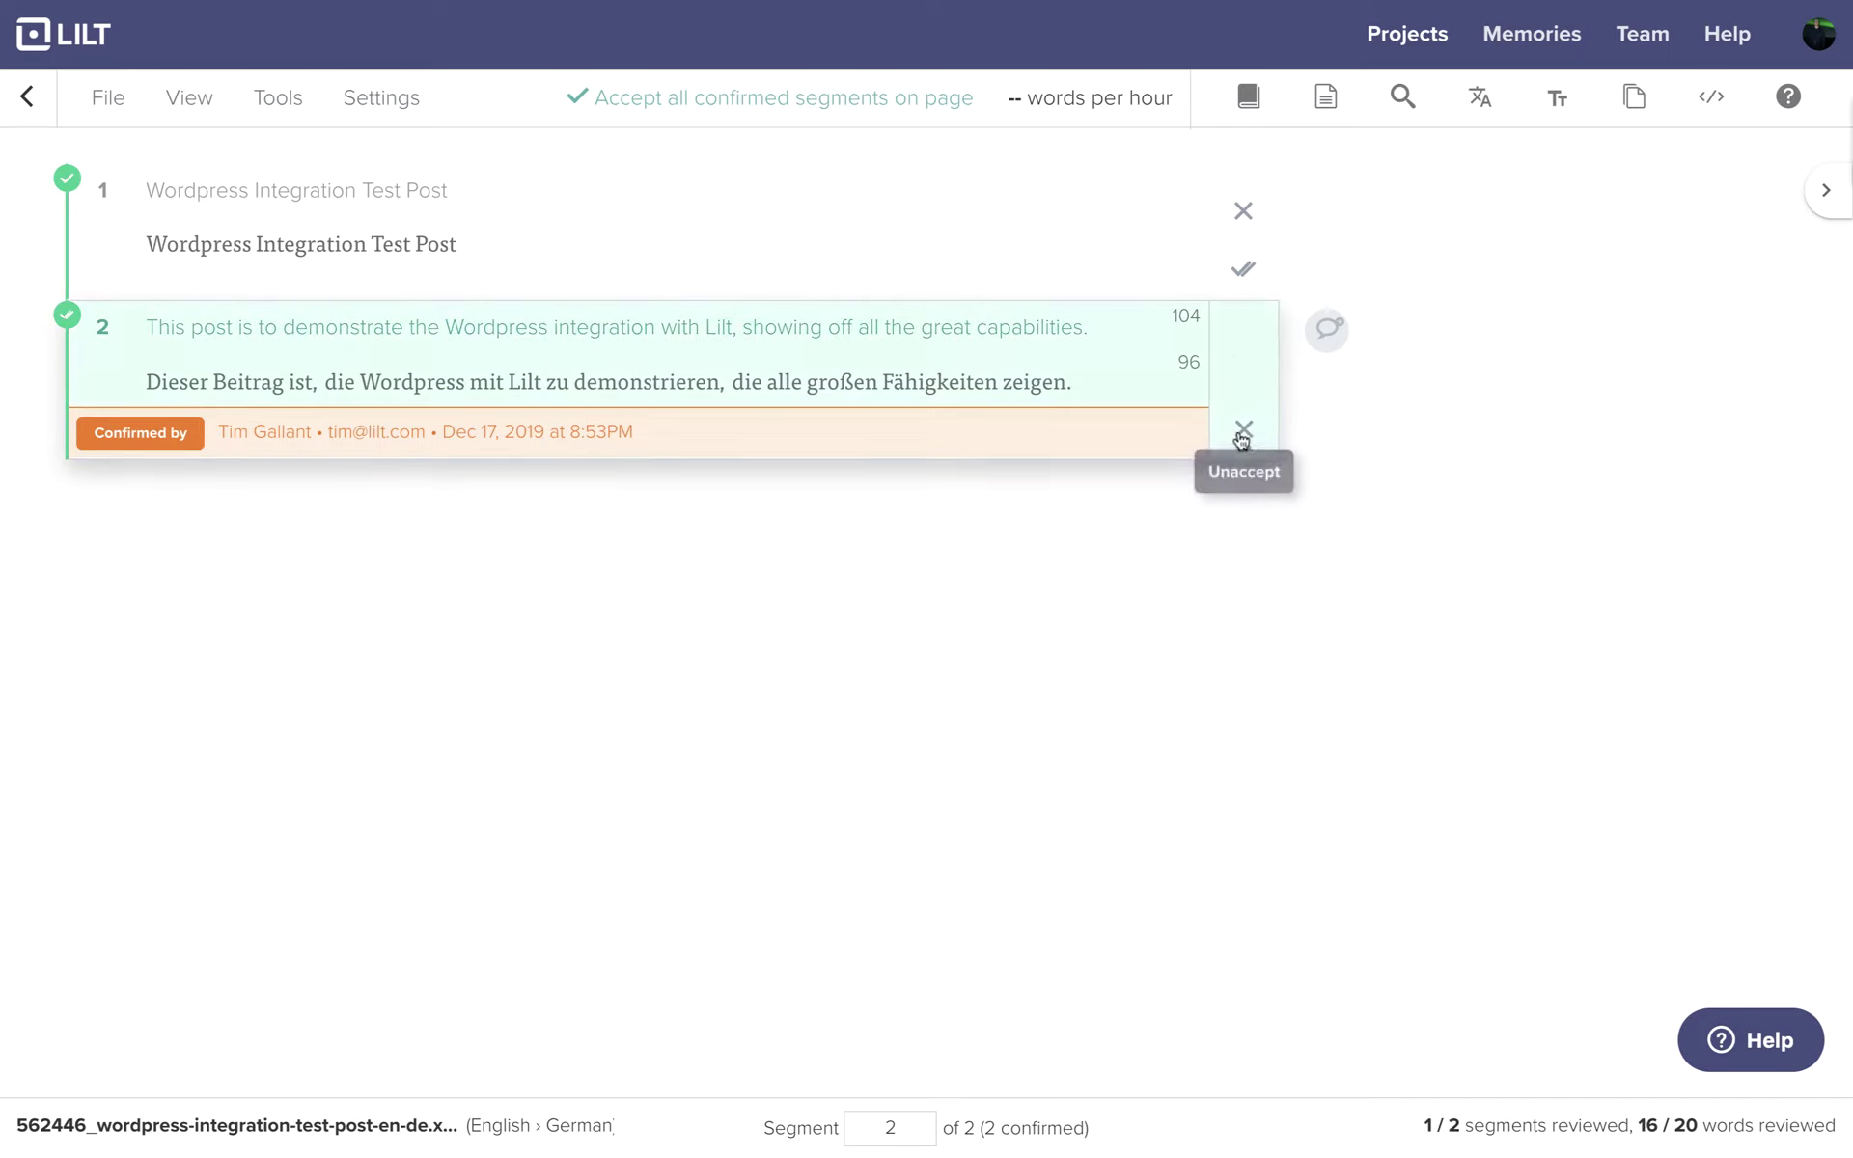
{"action": "left_click", "coordinate": [1234, 276]}
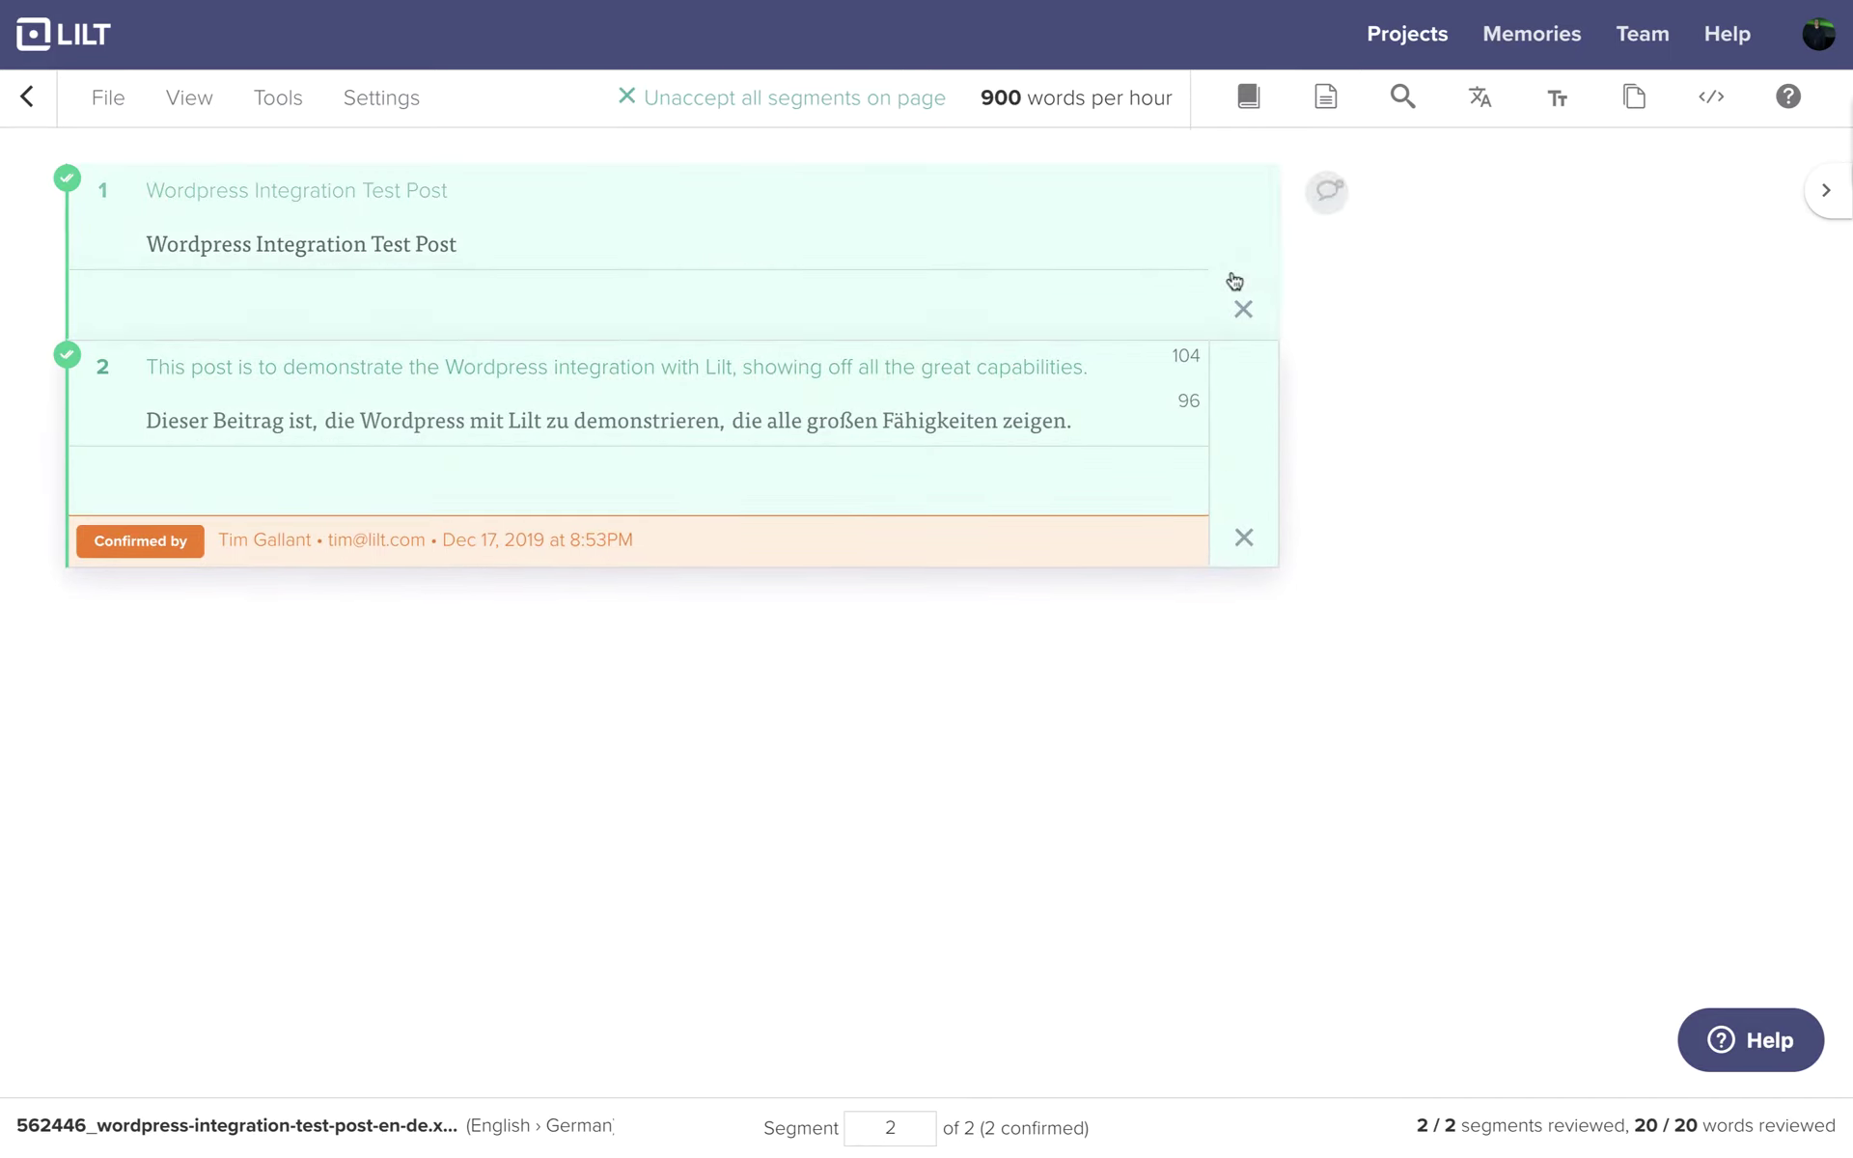
- Return to Lilt Project Home, then view WPML Translation Management's Translation Jobs list of nine Lilt jobs
{"action": "left_click", "coordinate": [29, 101]}
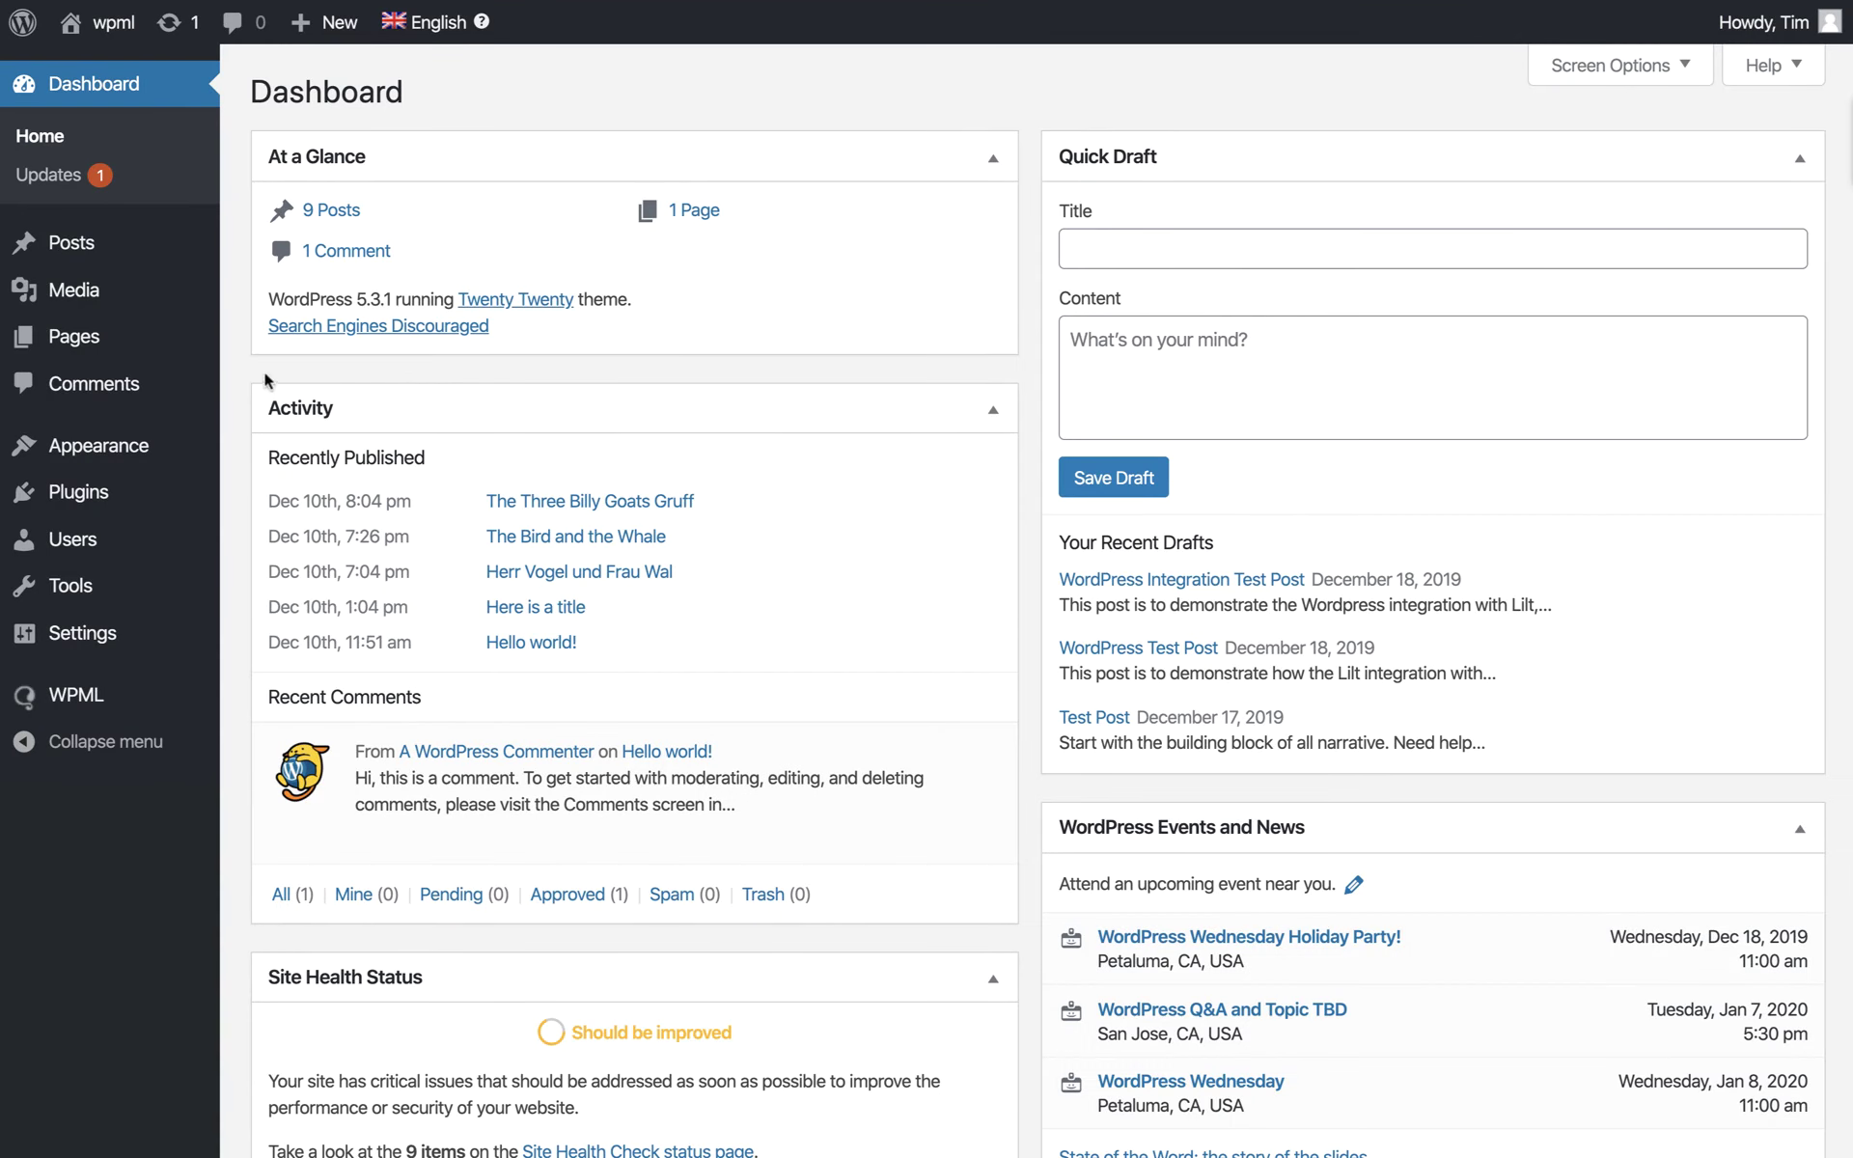
{"action": "mouse_move", "coordinate": [155, 710]}
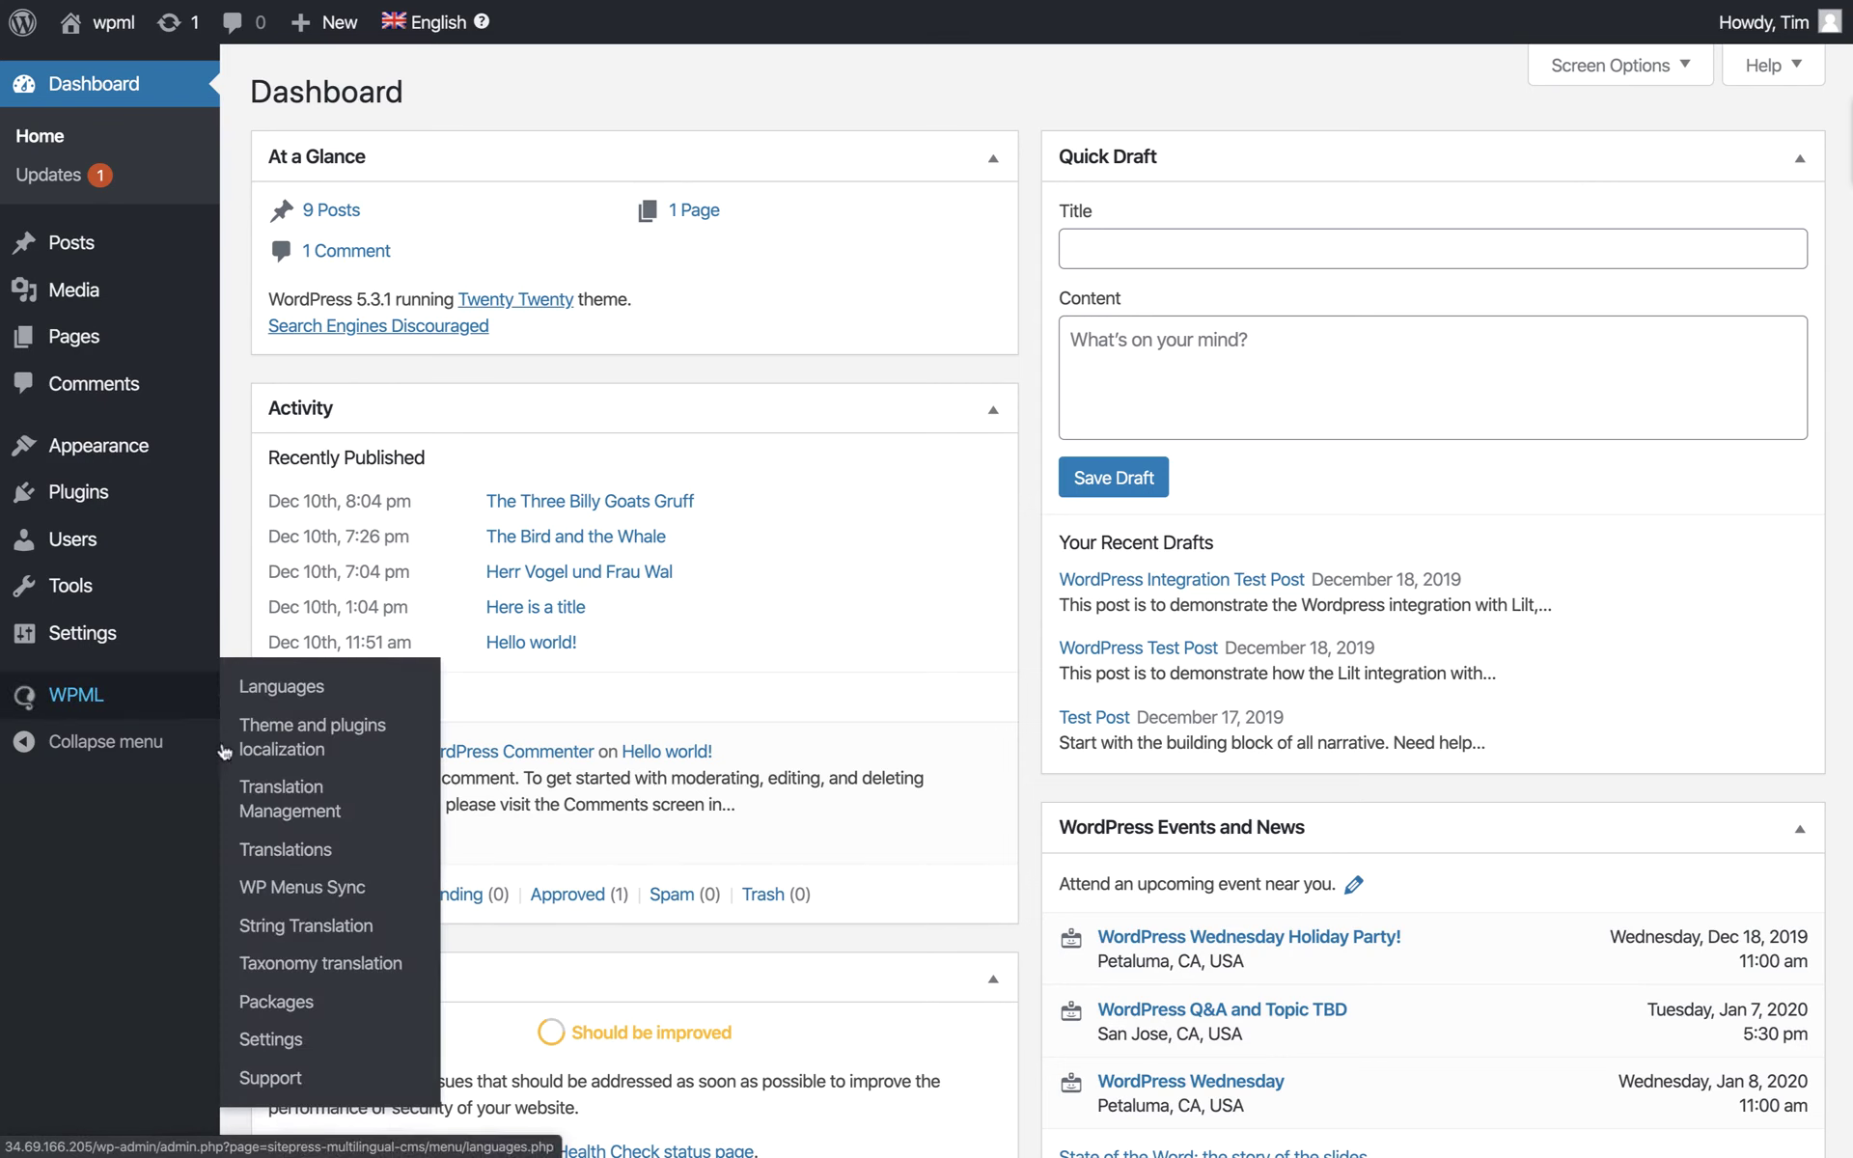
{"action": "left_click", "coordinate": [397, 801]}
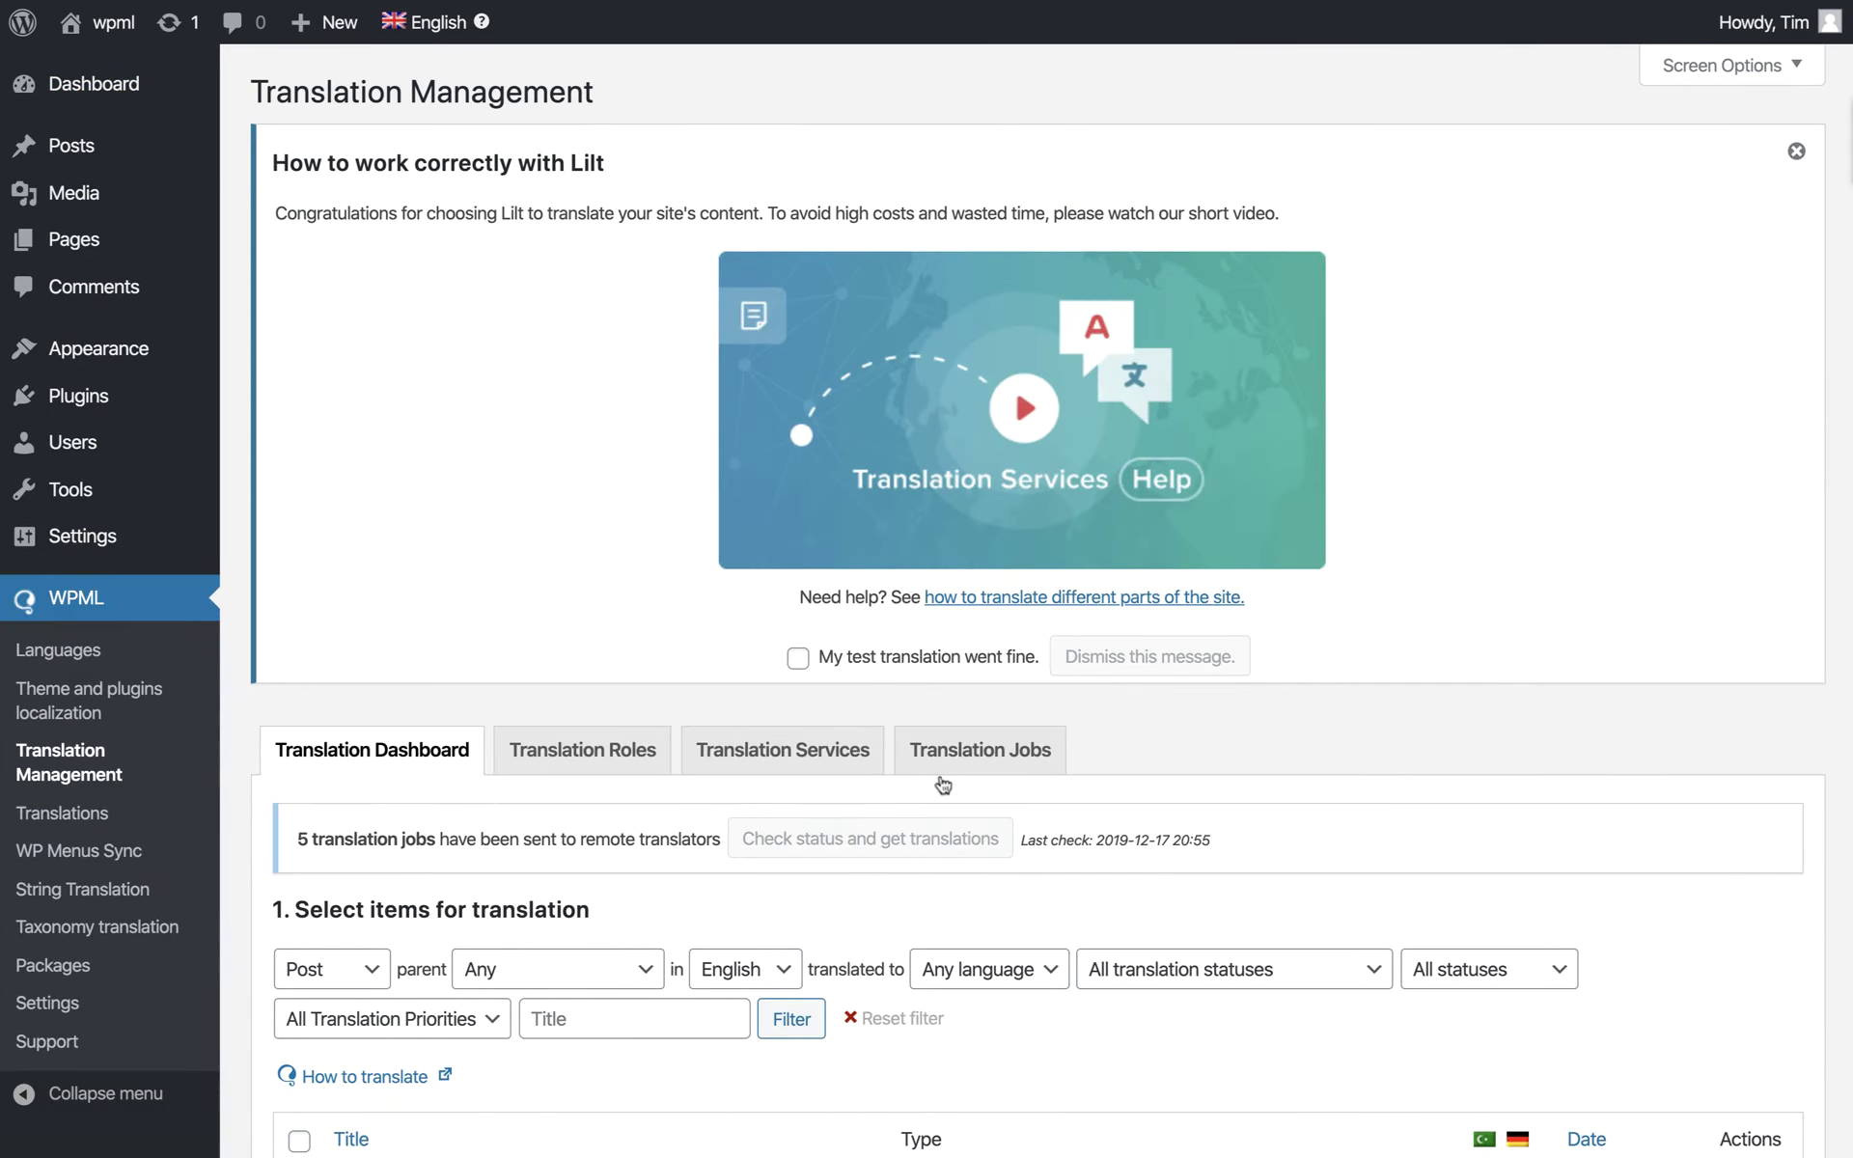
{"action": "left_click", "coordinate": [943, 763]}
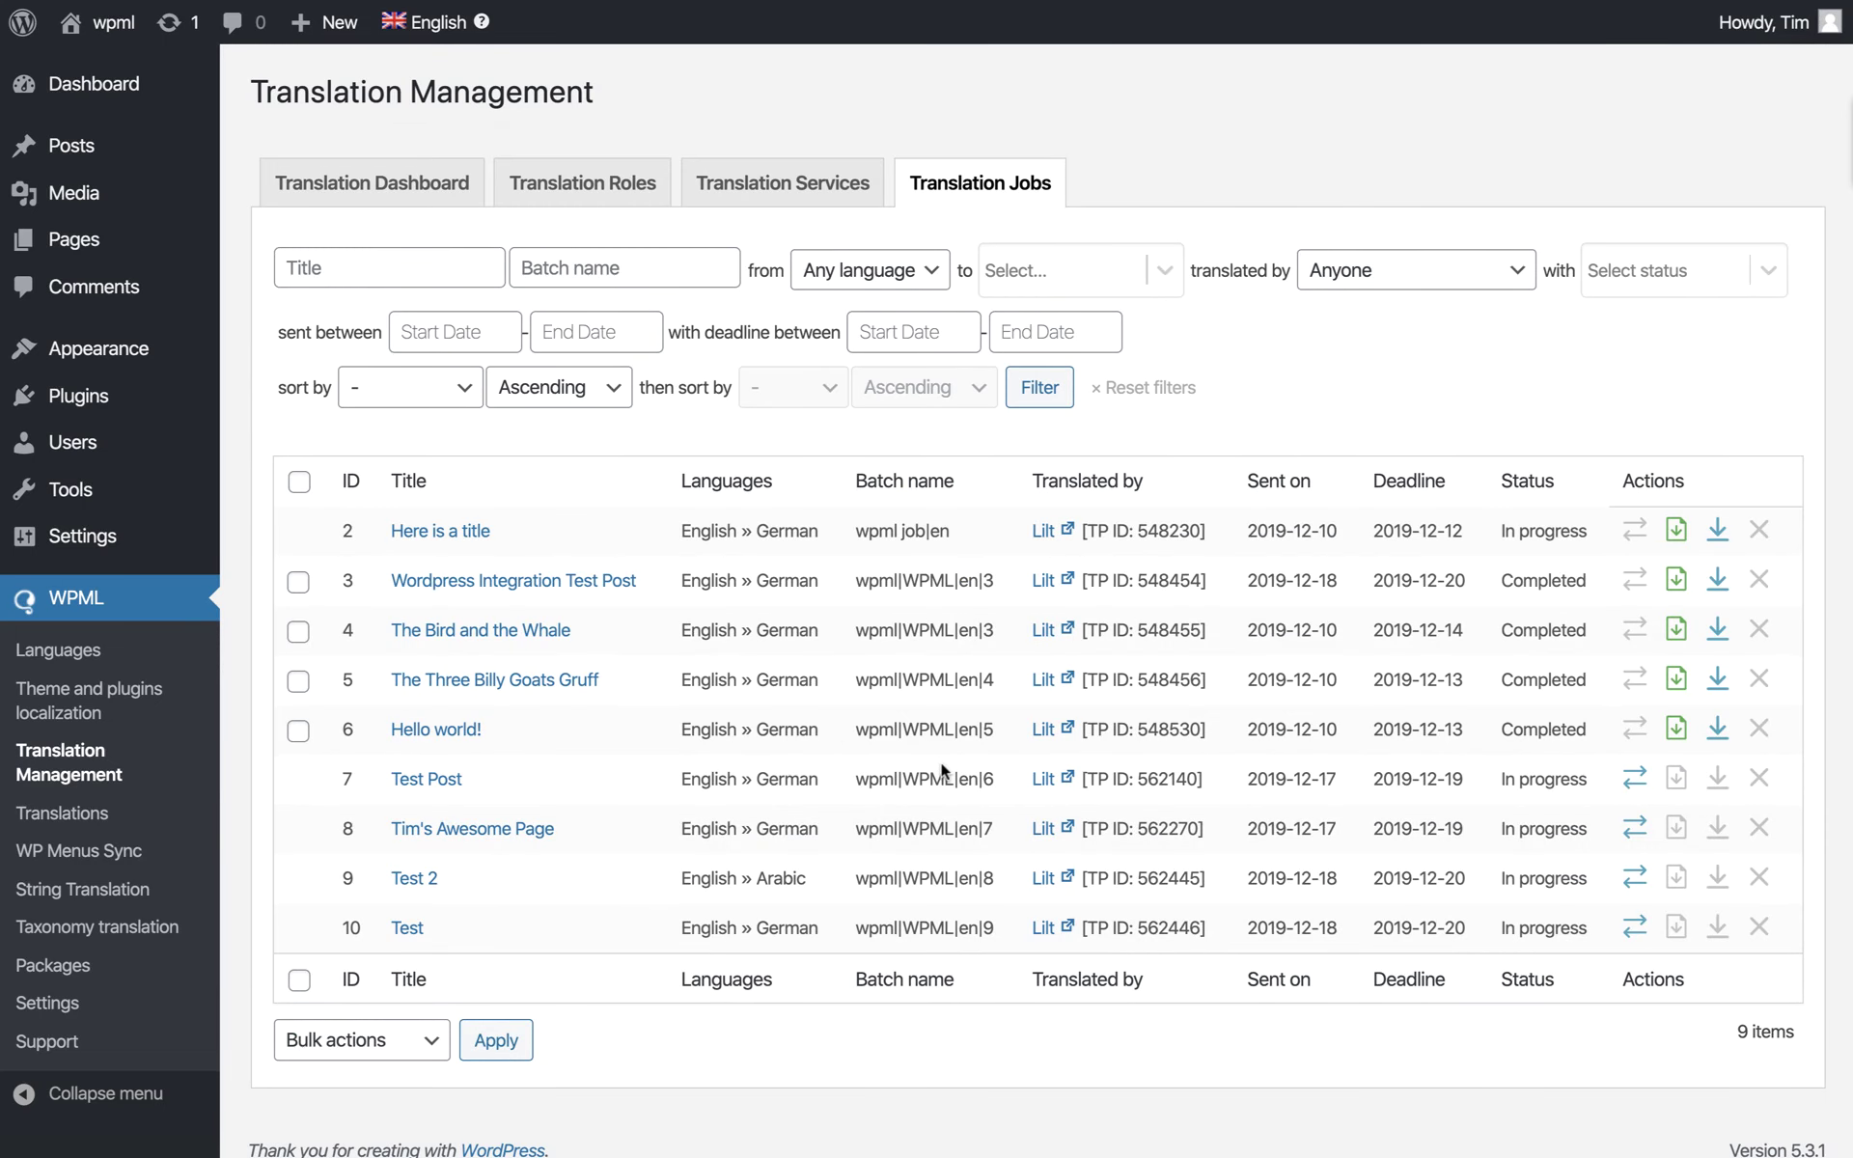